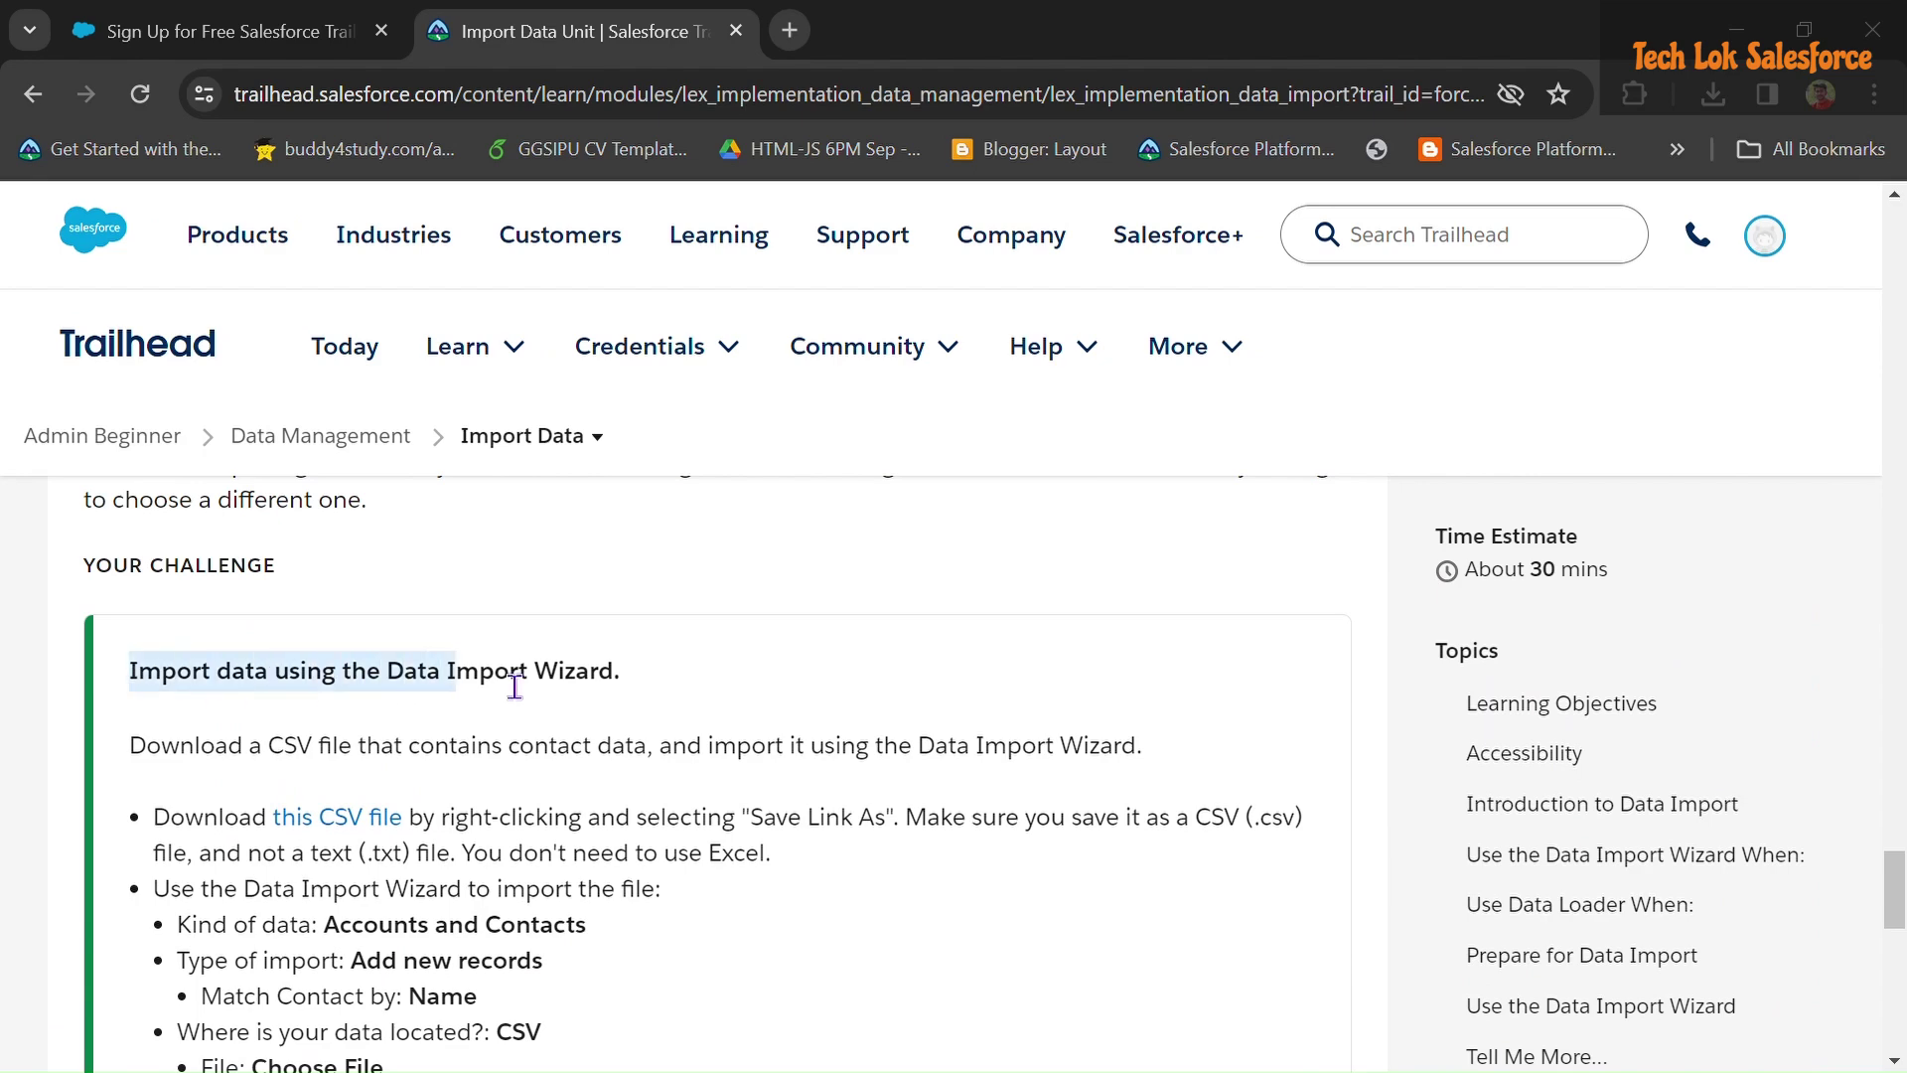
Review the Import Data challenge's opening requirements and download its linked contact CSV file.
left_click(640, 686)
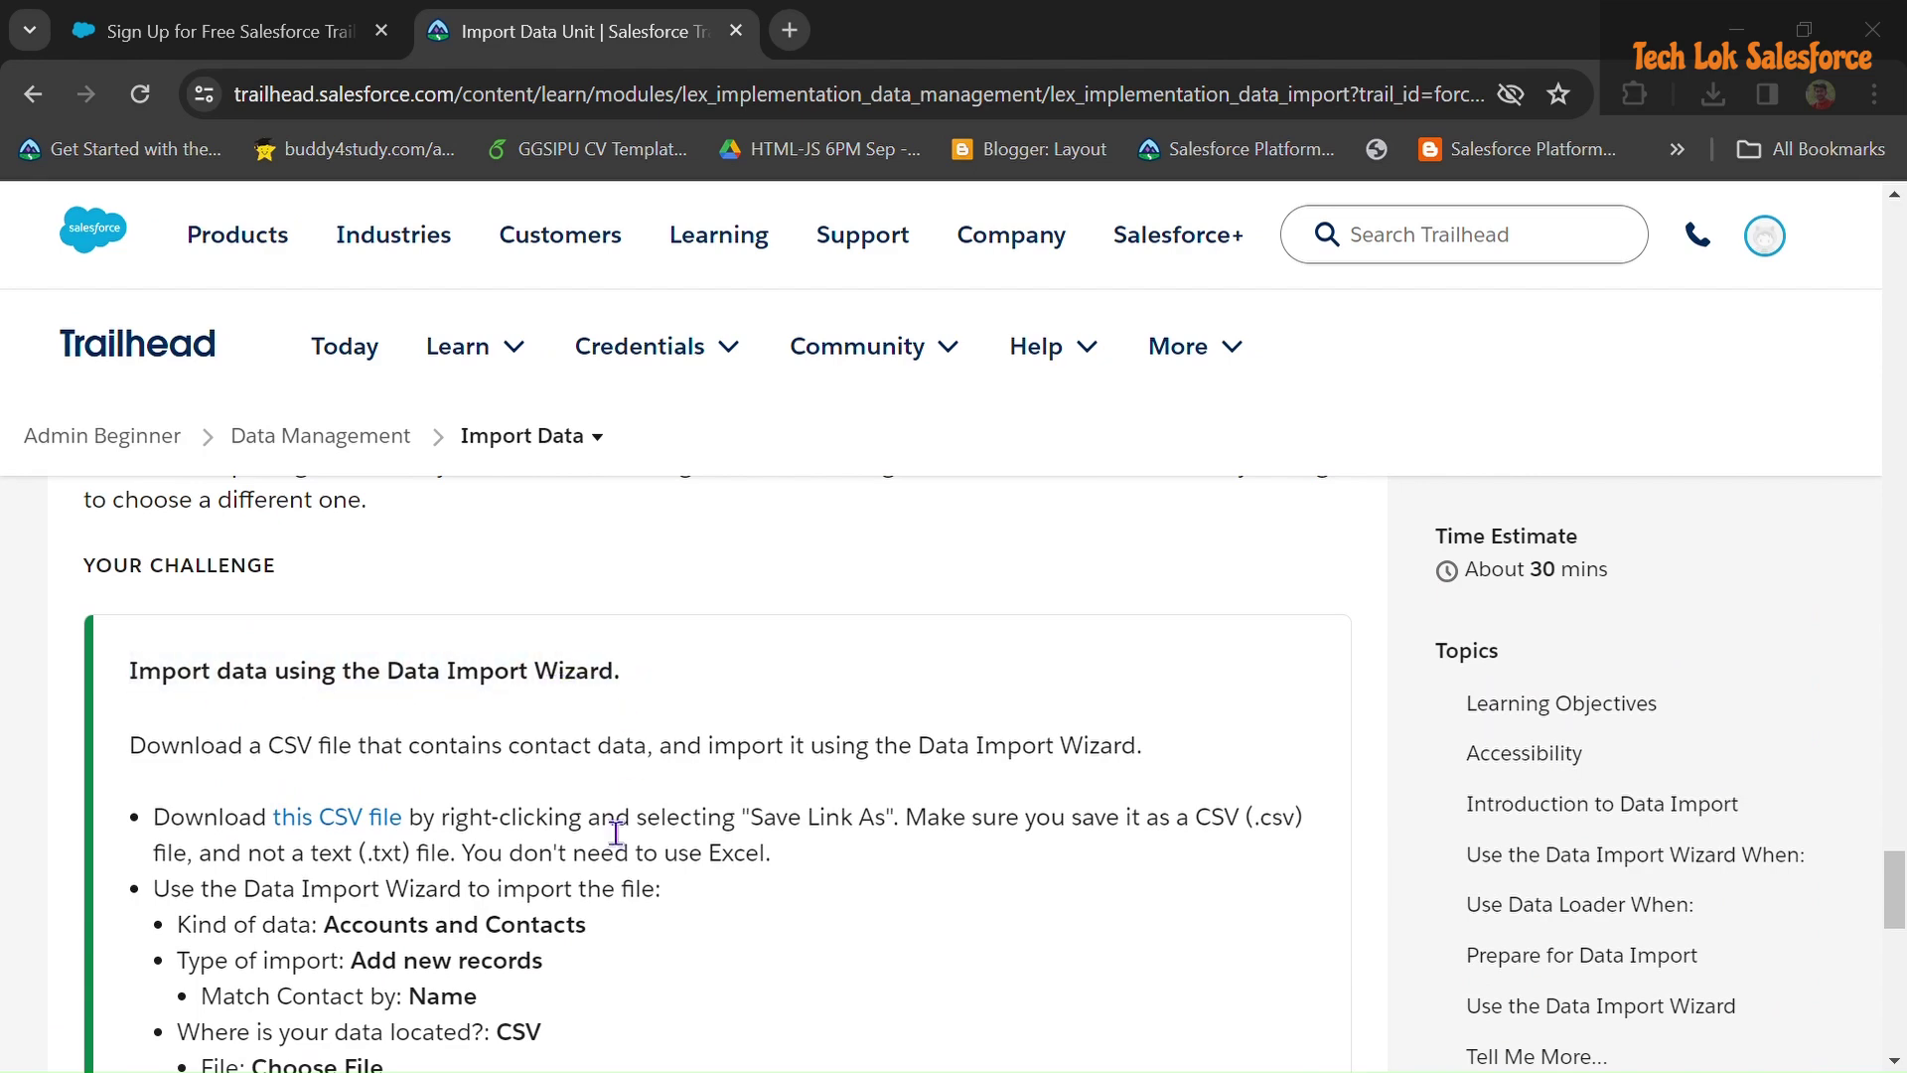
scroll(616, 832, "down", 2)
left_click_drag(154, 579, 442, 600)
left_click(490, 635)
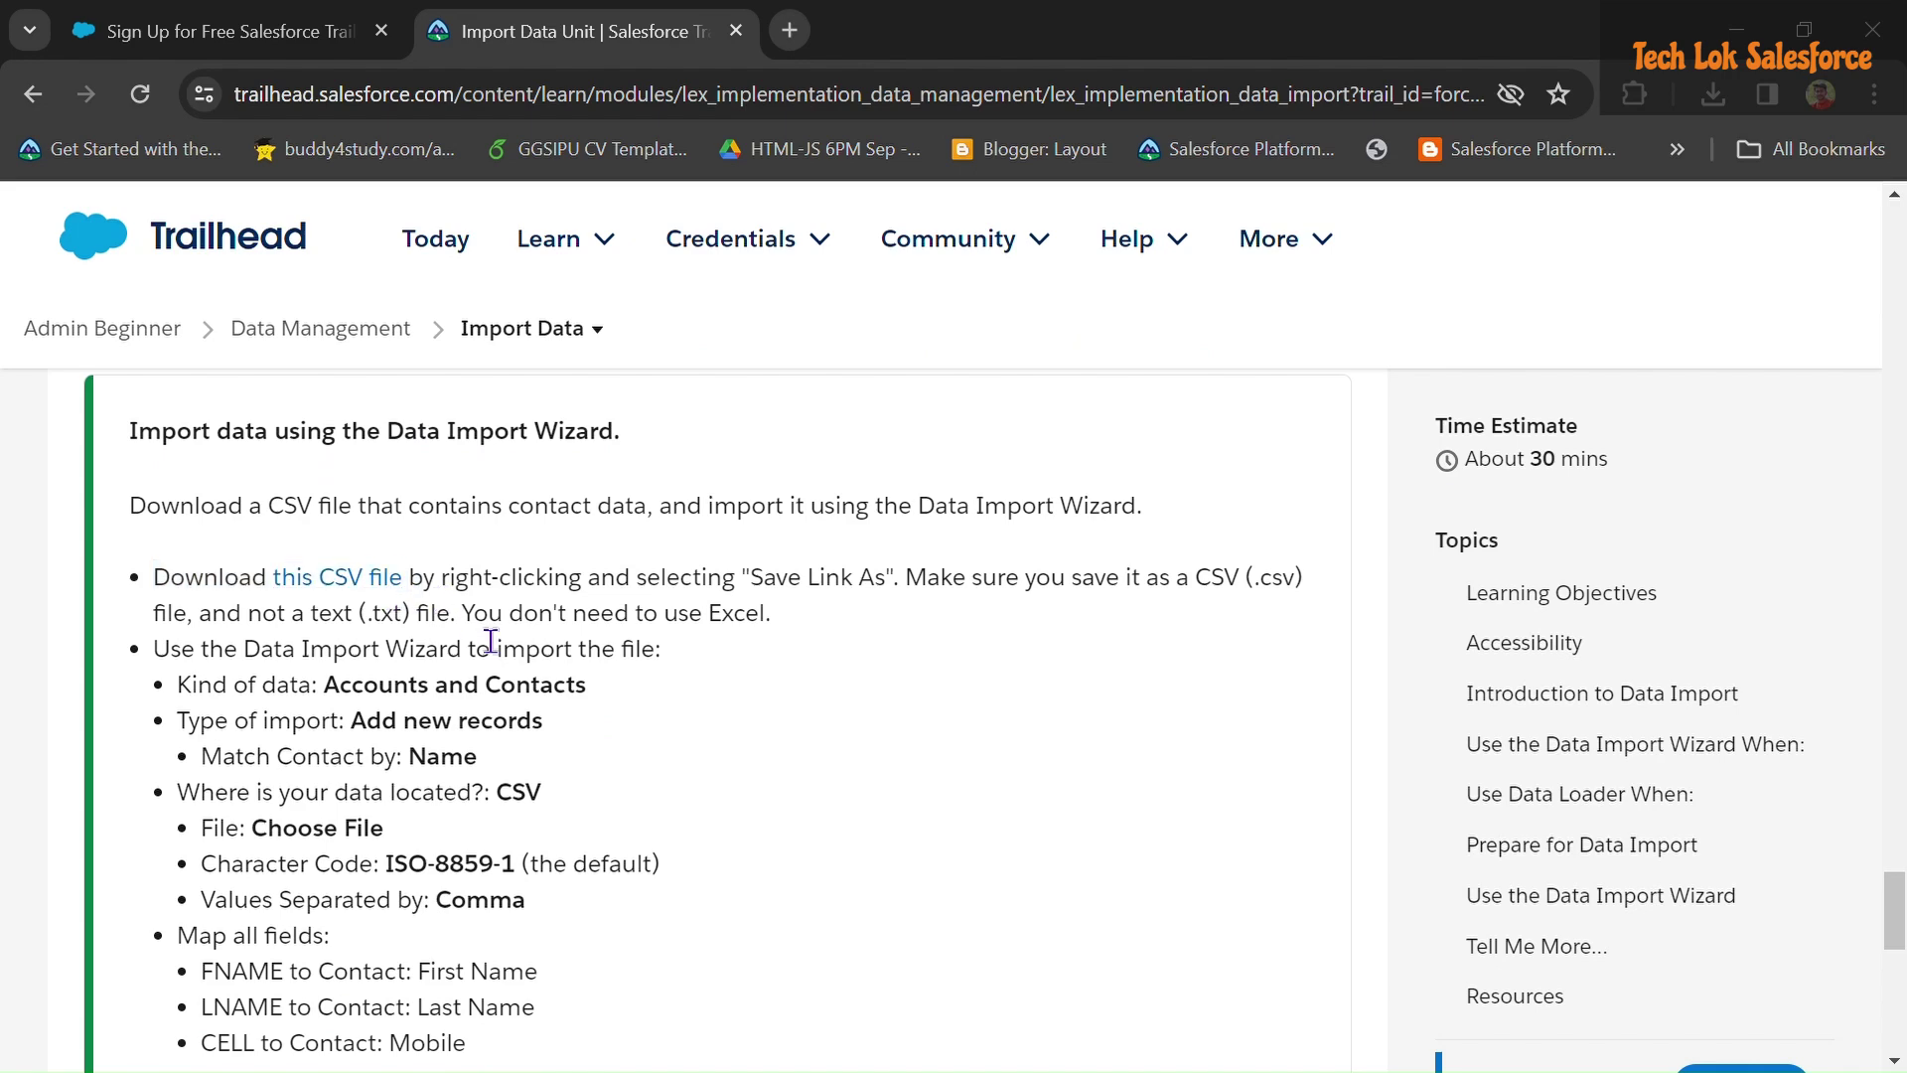
left_click(329, 586)
Launch My Trailhead Playground 1 from the challenge.
scroll(551, 670, "down", 2)
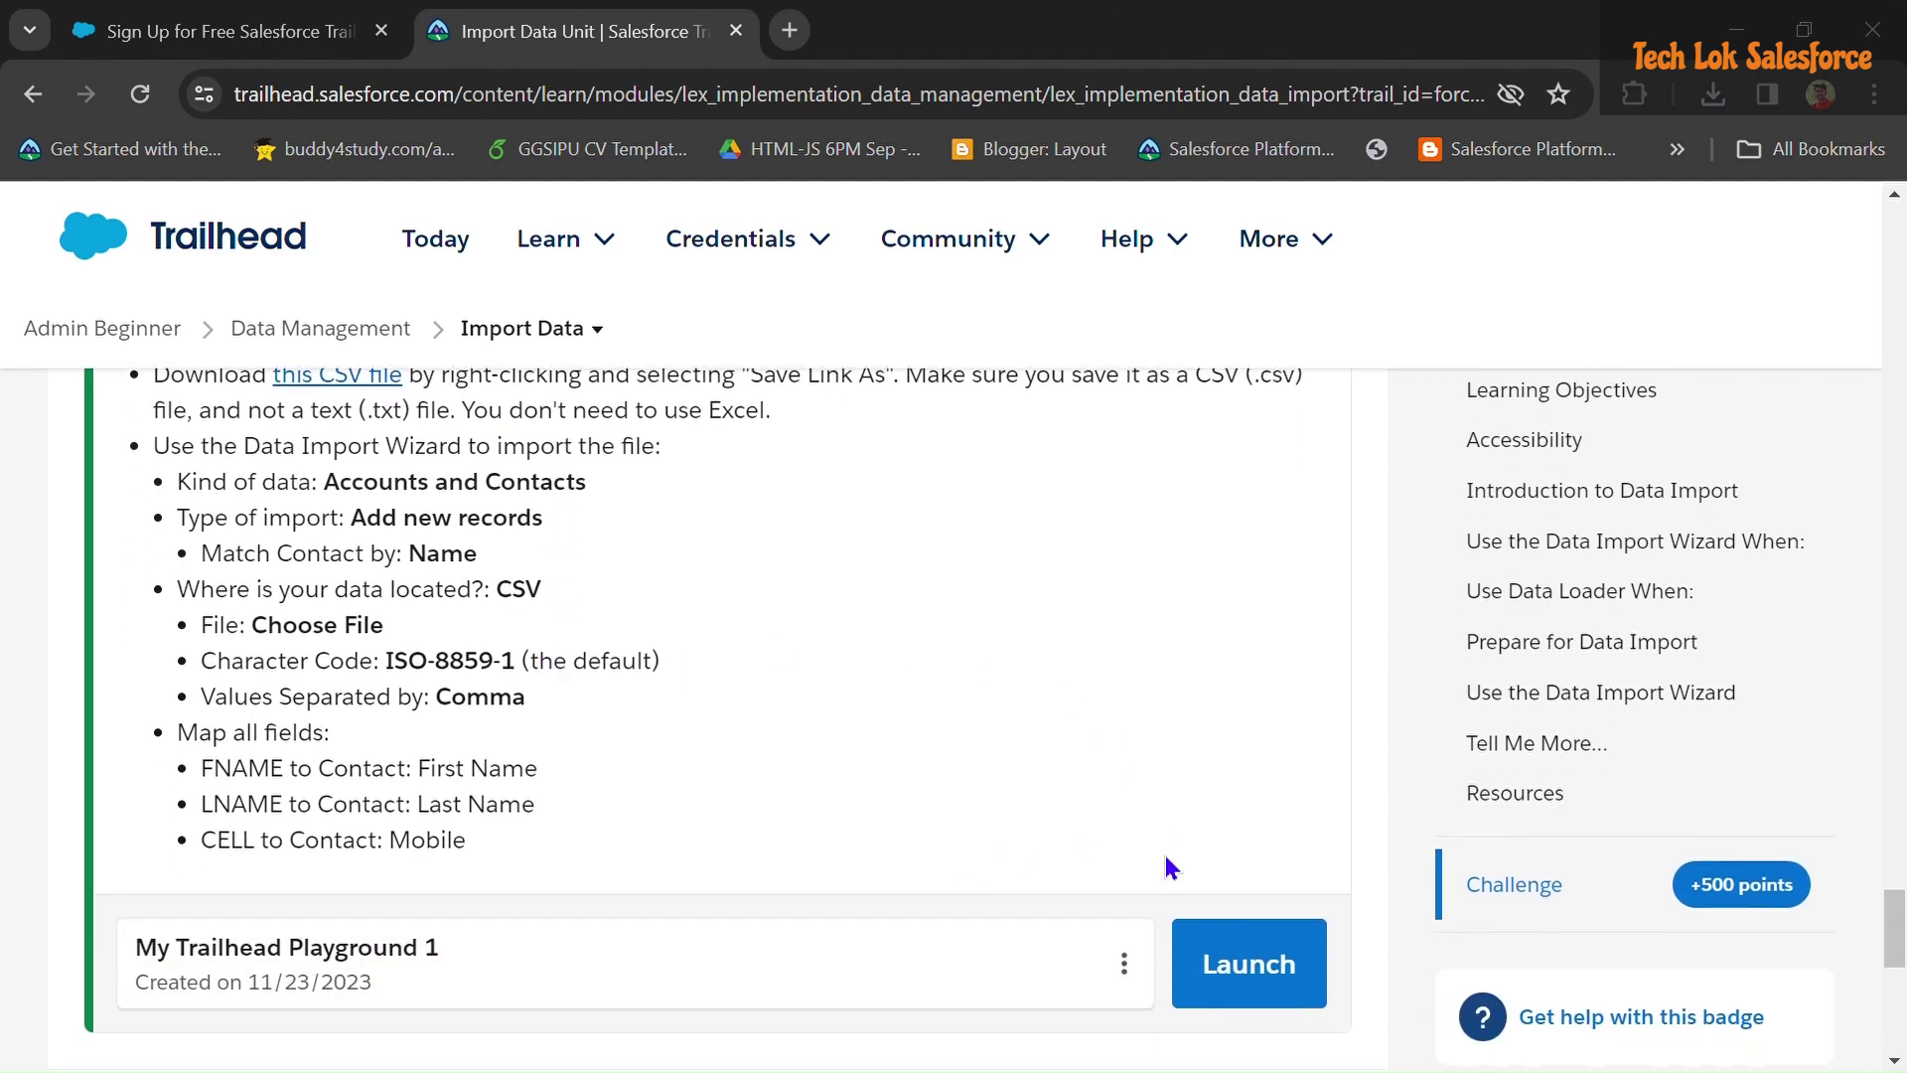
scroll(1222, 993, "down", 3)
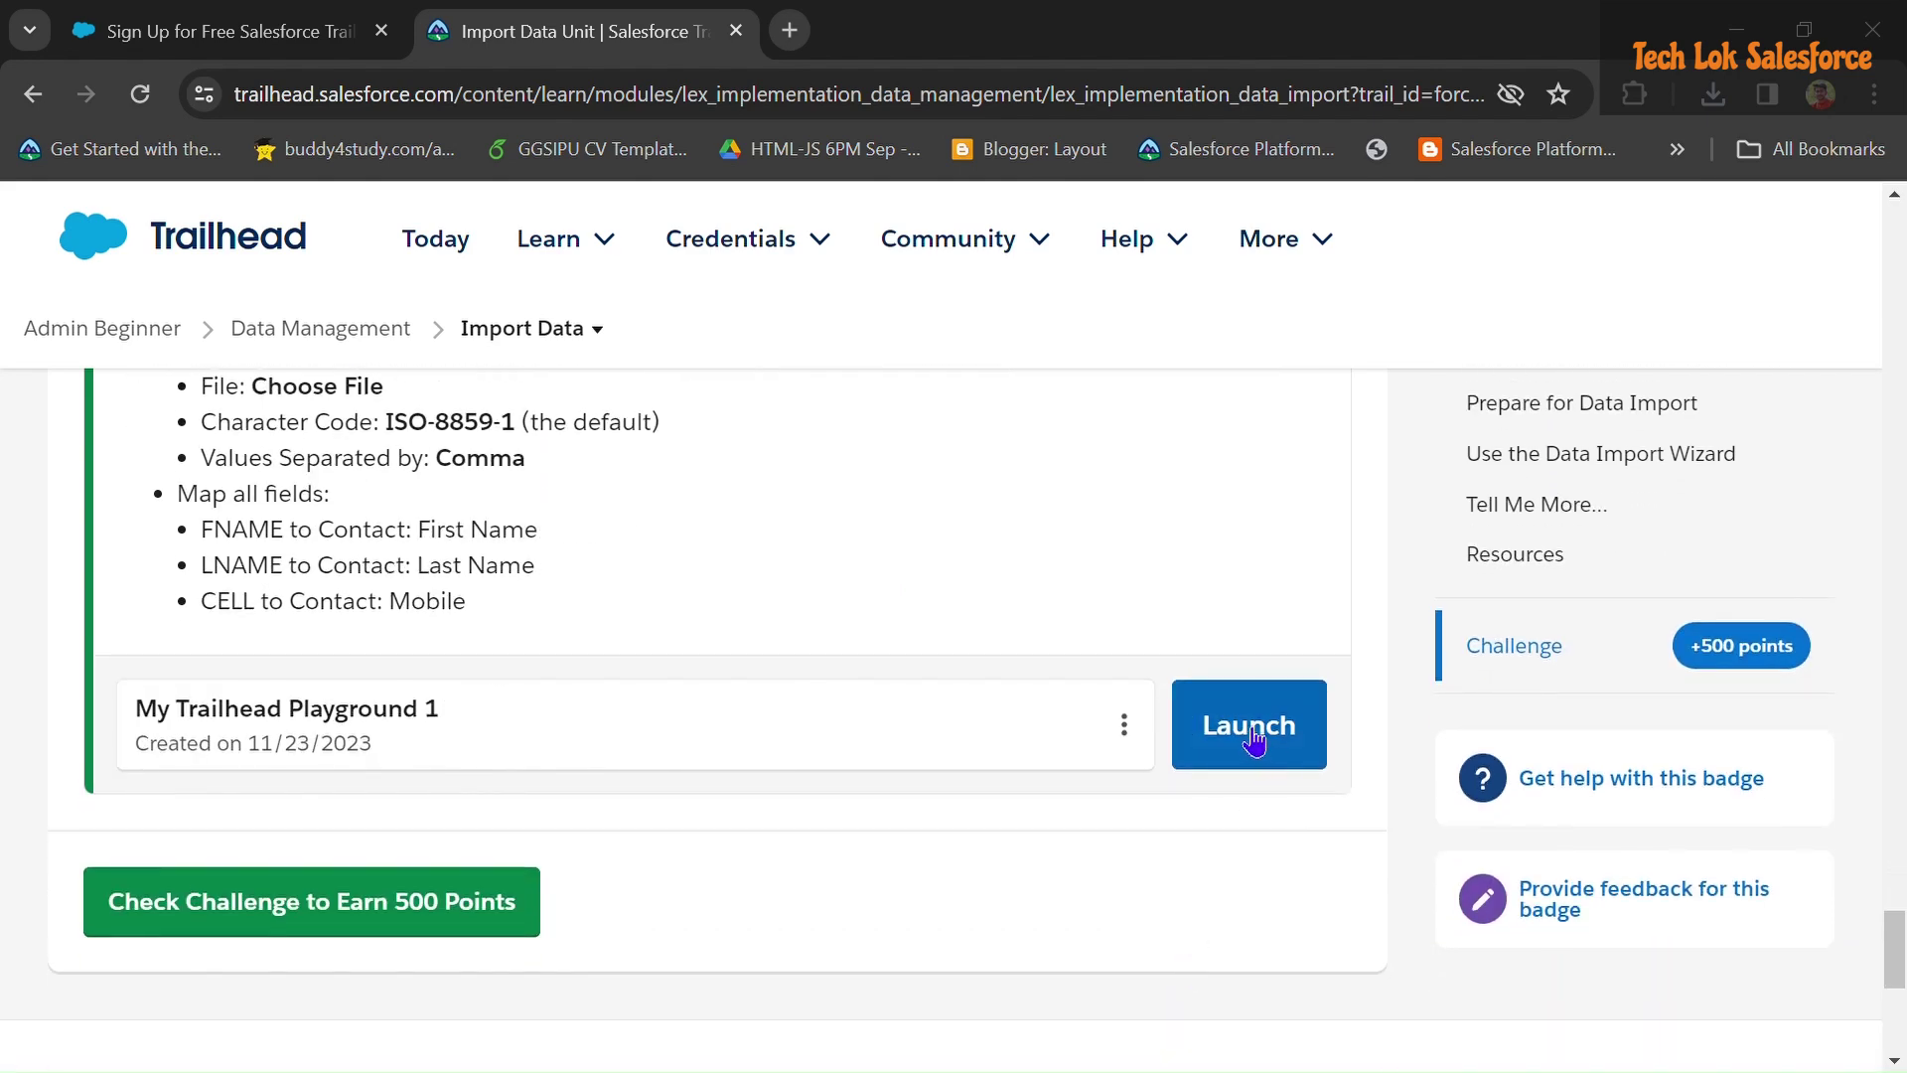
left_click(1252, 740)
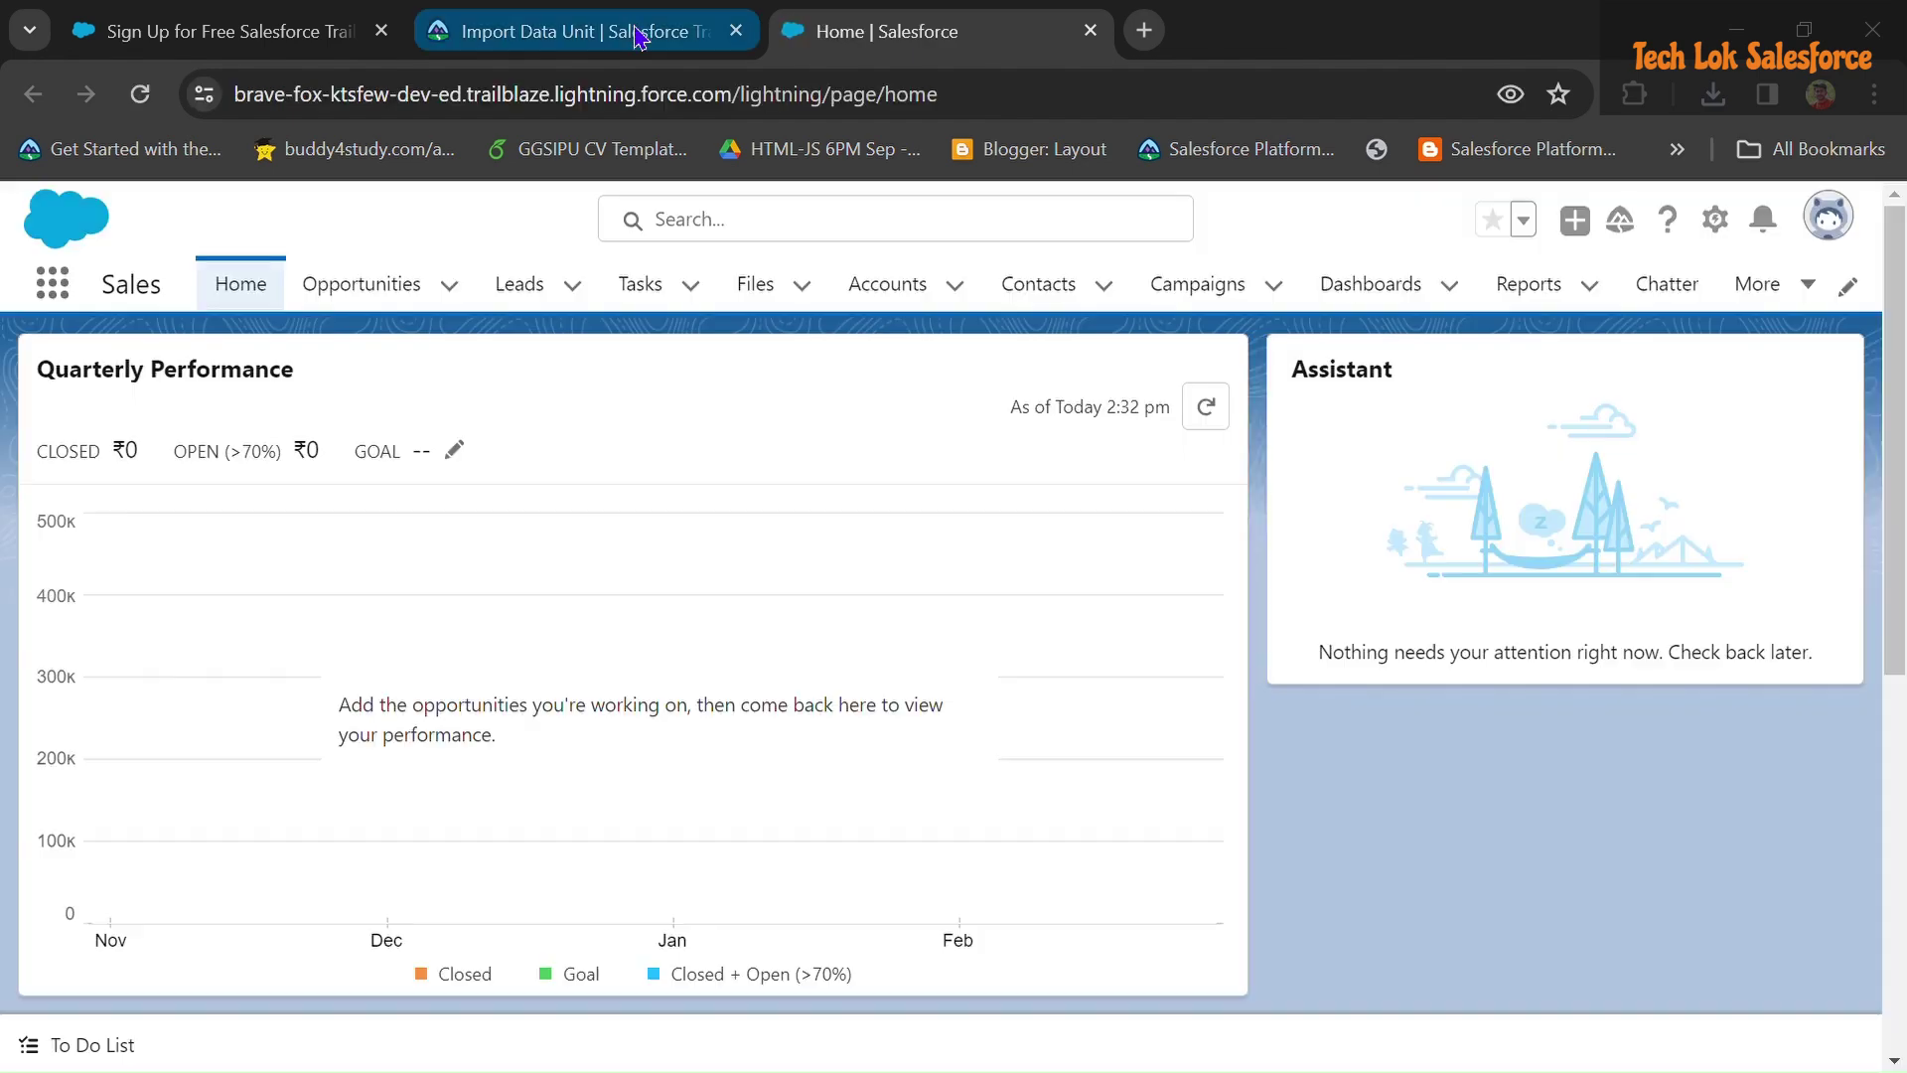
Check the challenge's Data Import Wizard instructions and open Setup in the playground org.
left_click(637, 28)
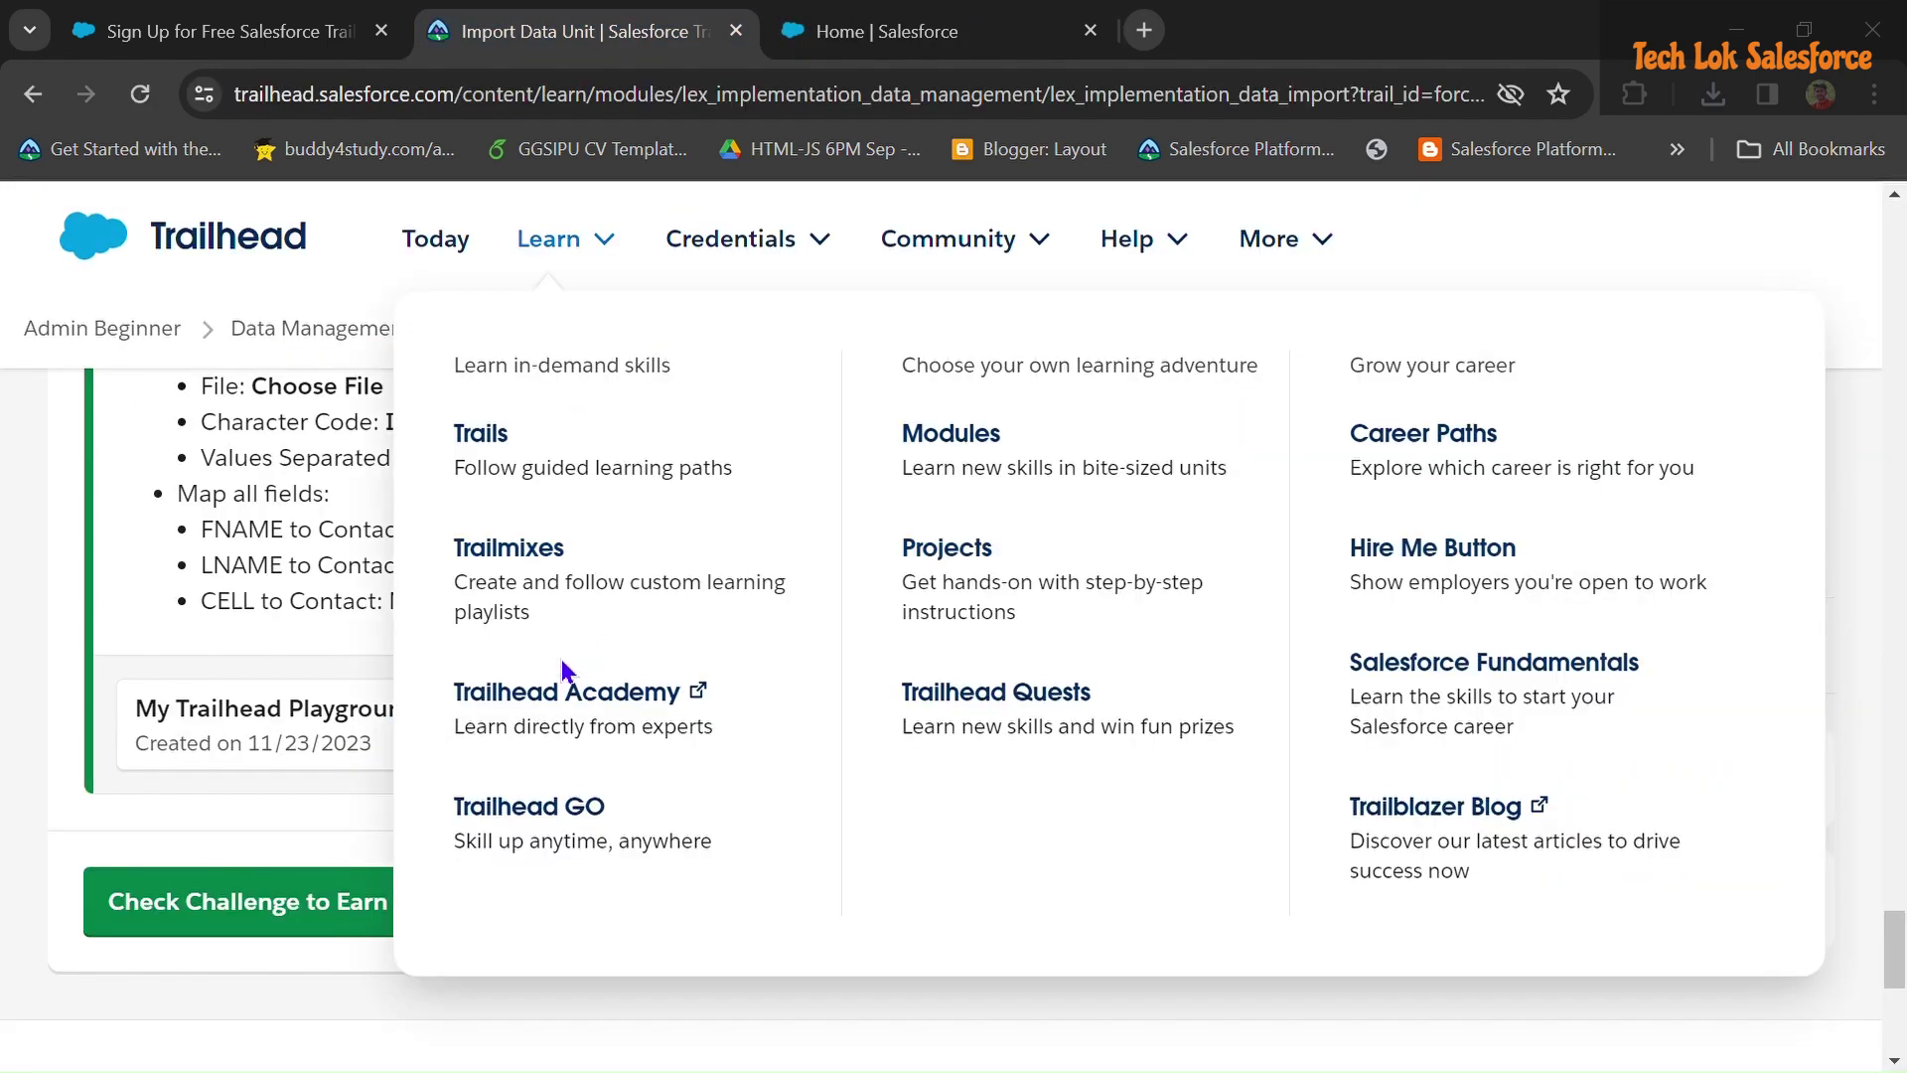
scroll(288, 621, "up", 4)
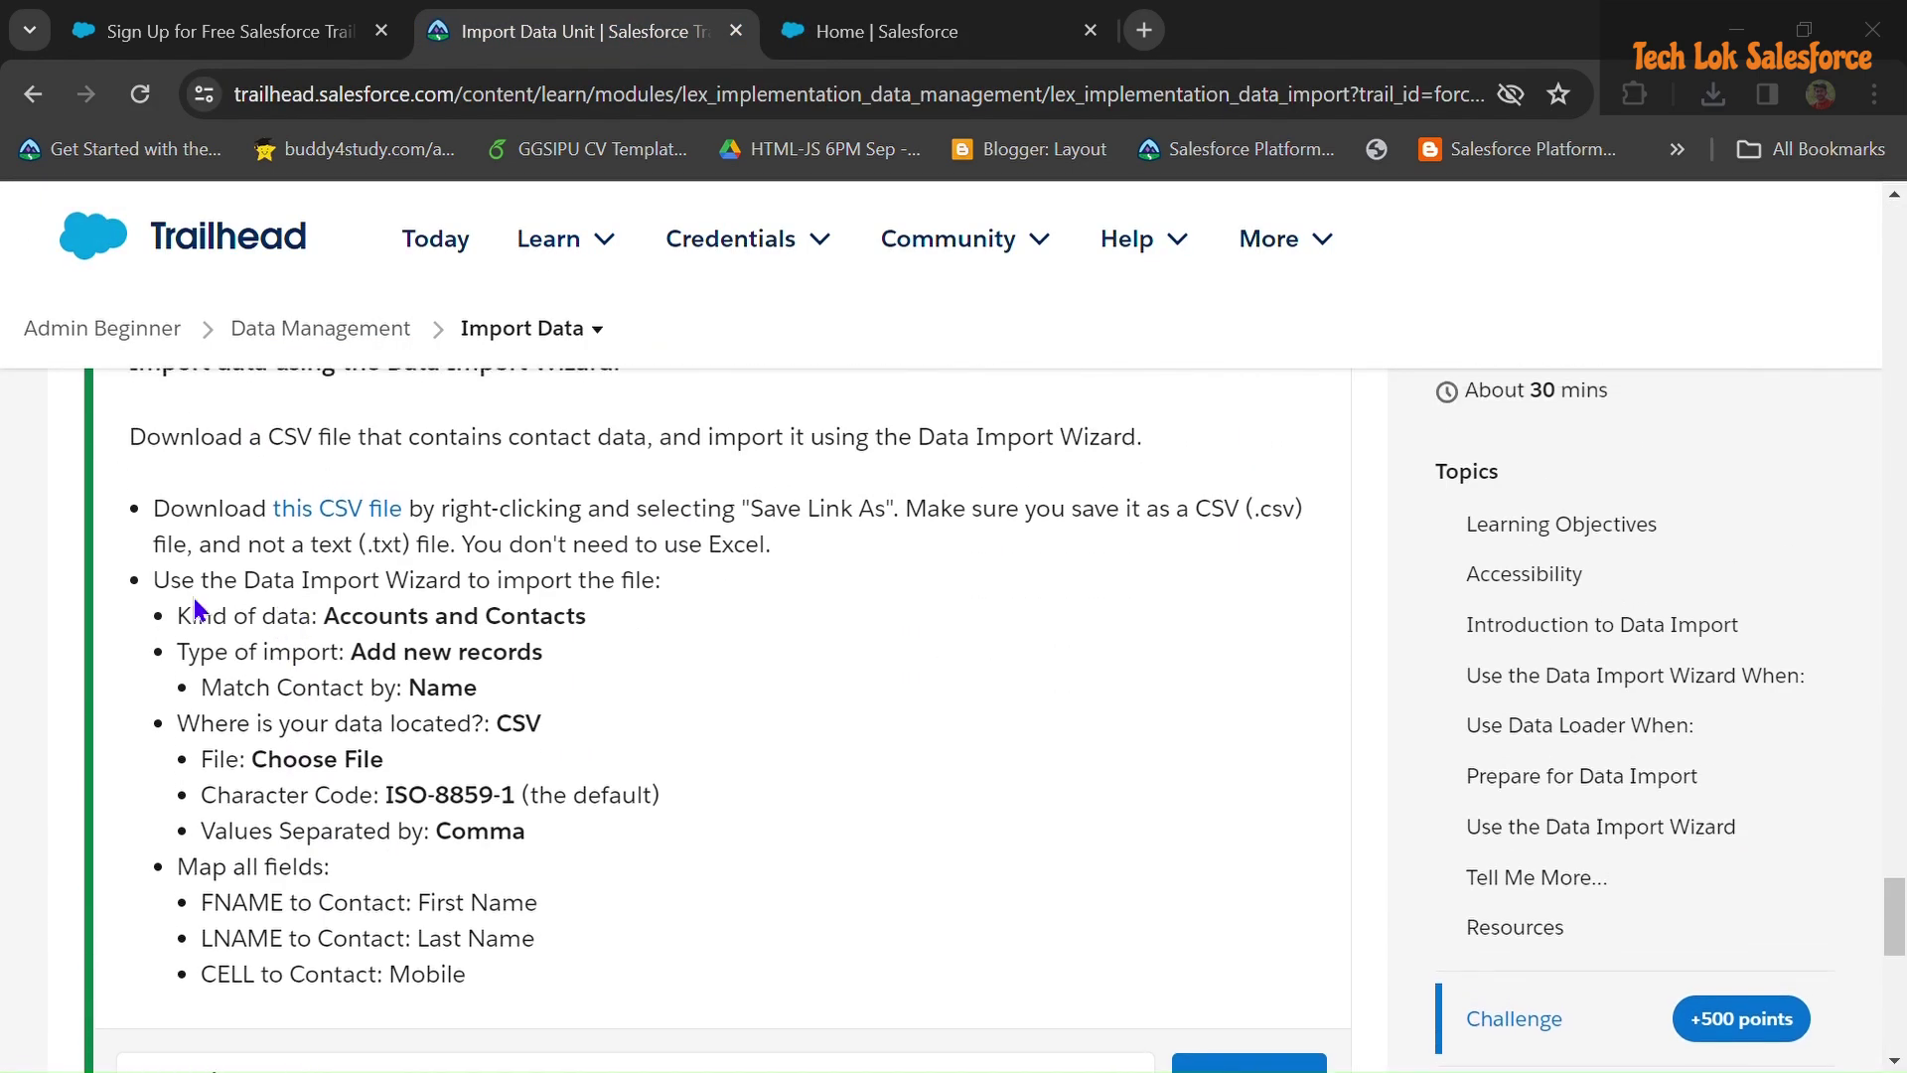
left_click_drag(147, 580, 651, 613)
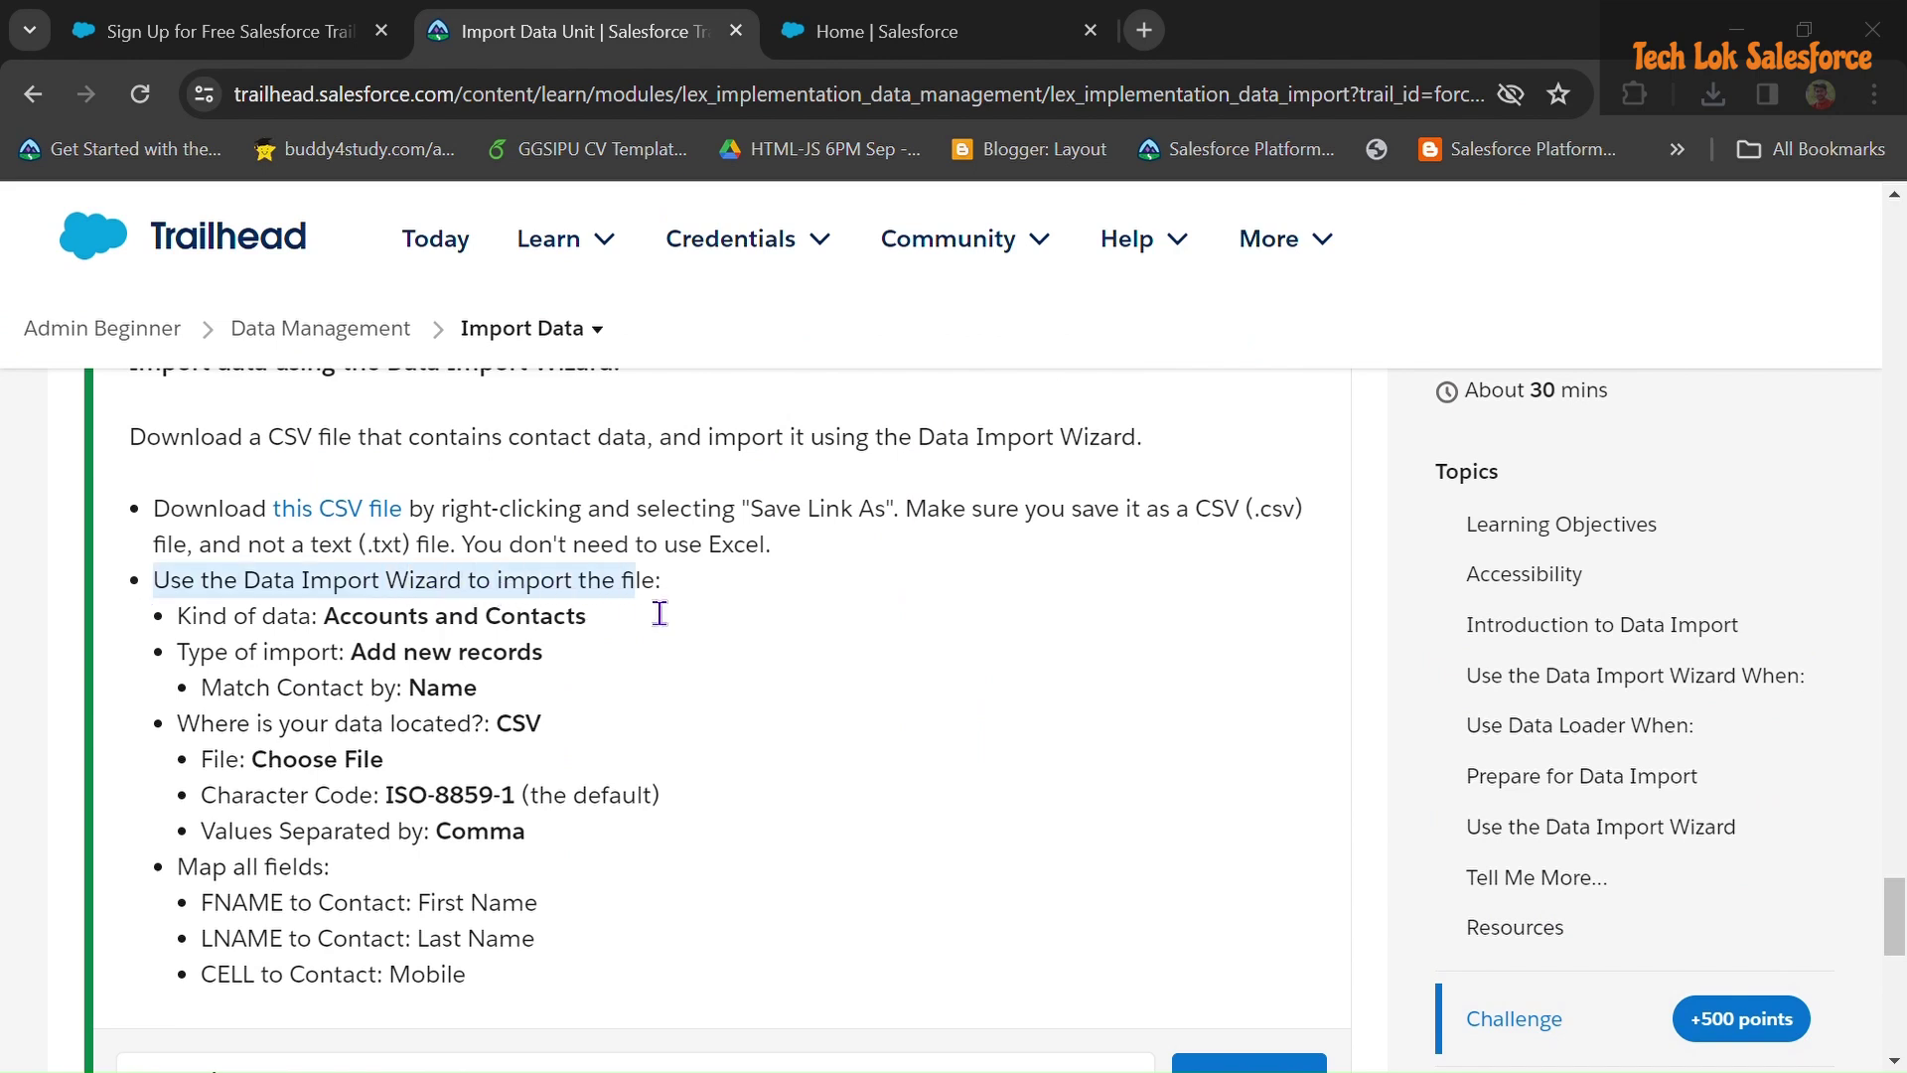
left_click(664, 602)
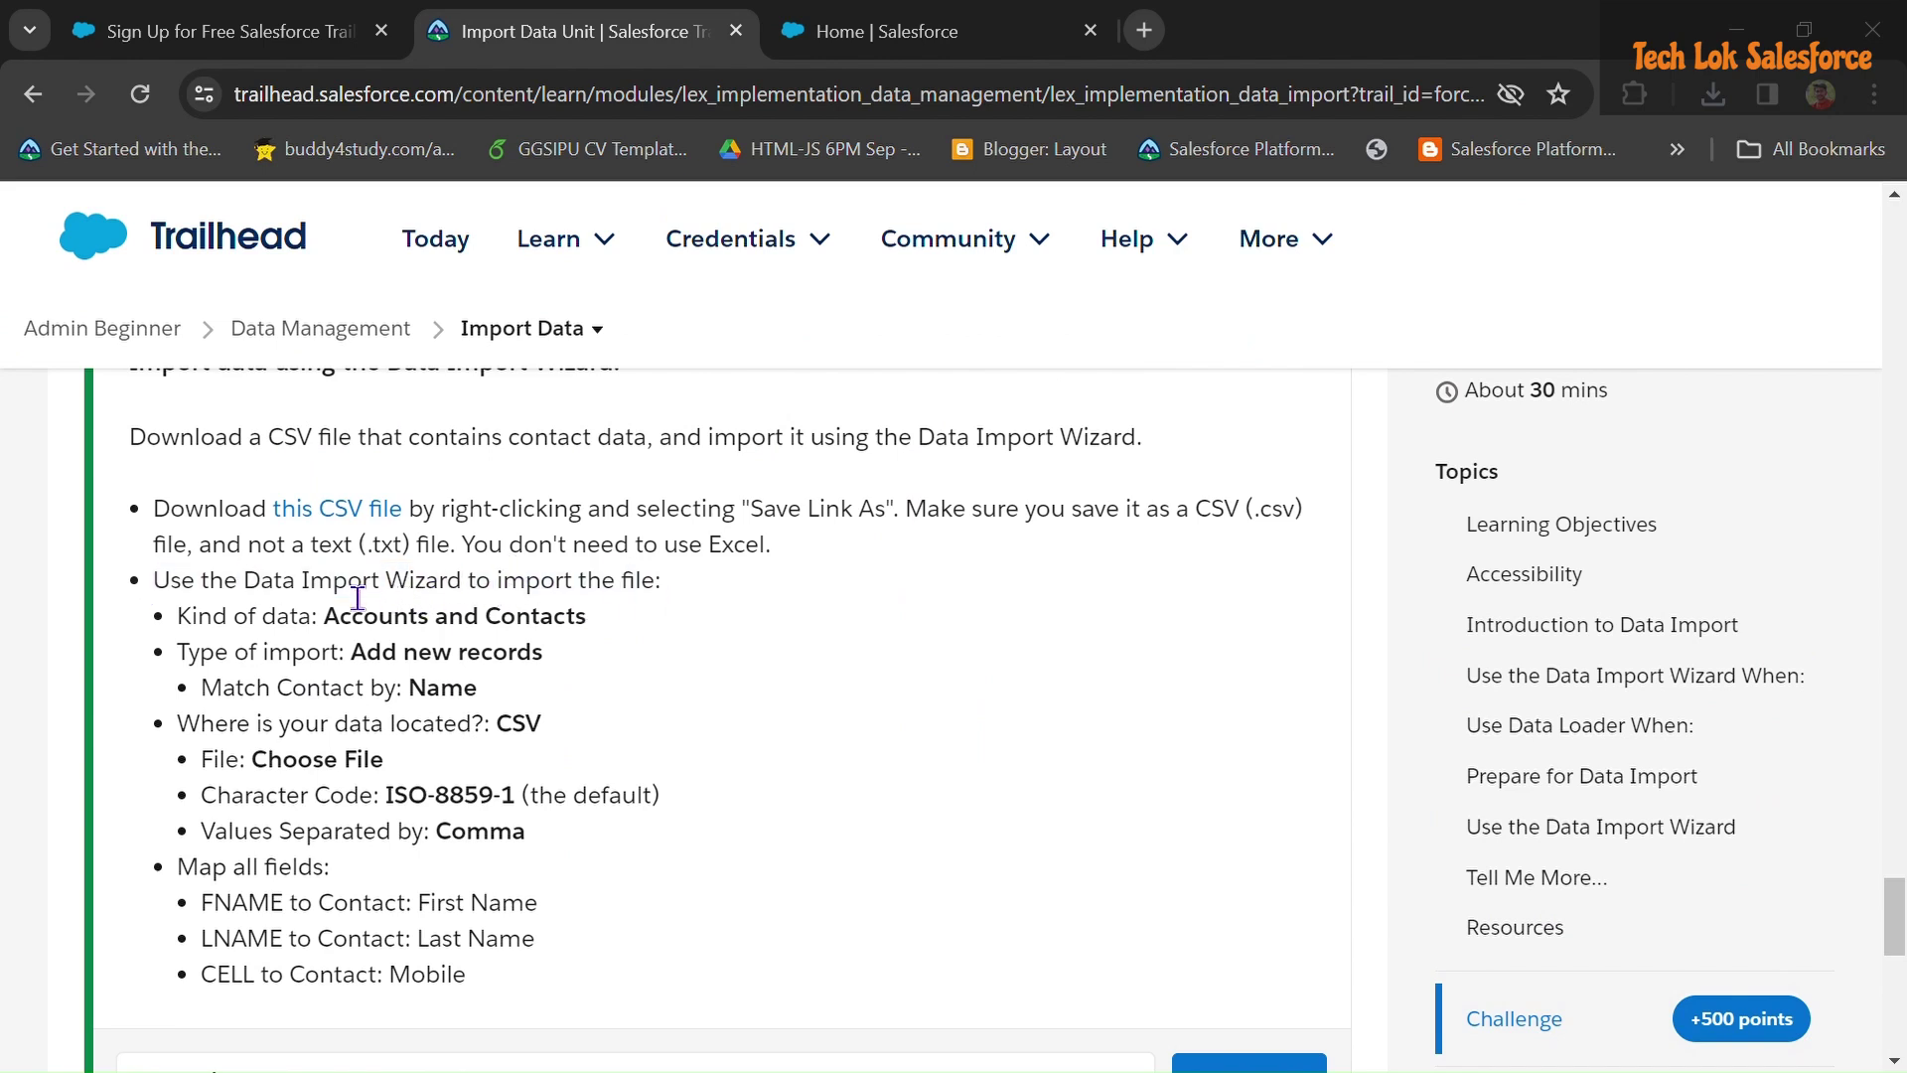
left_click_drag(245, 593, 487, 594)
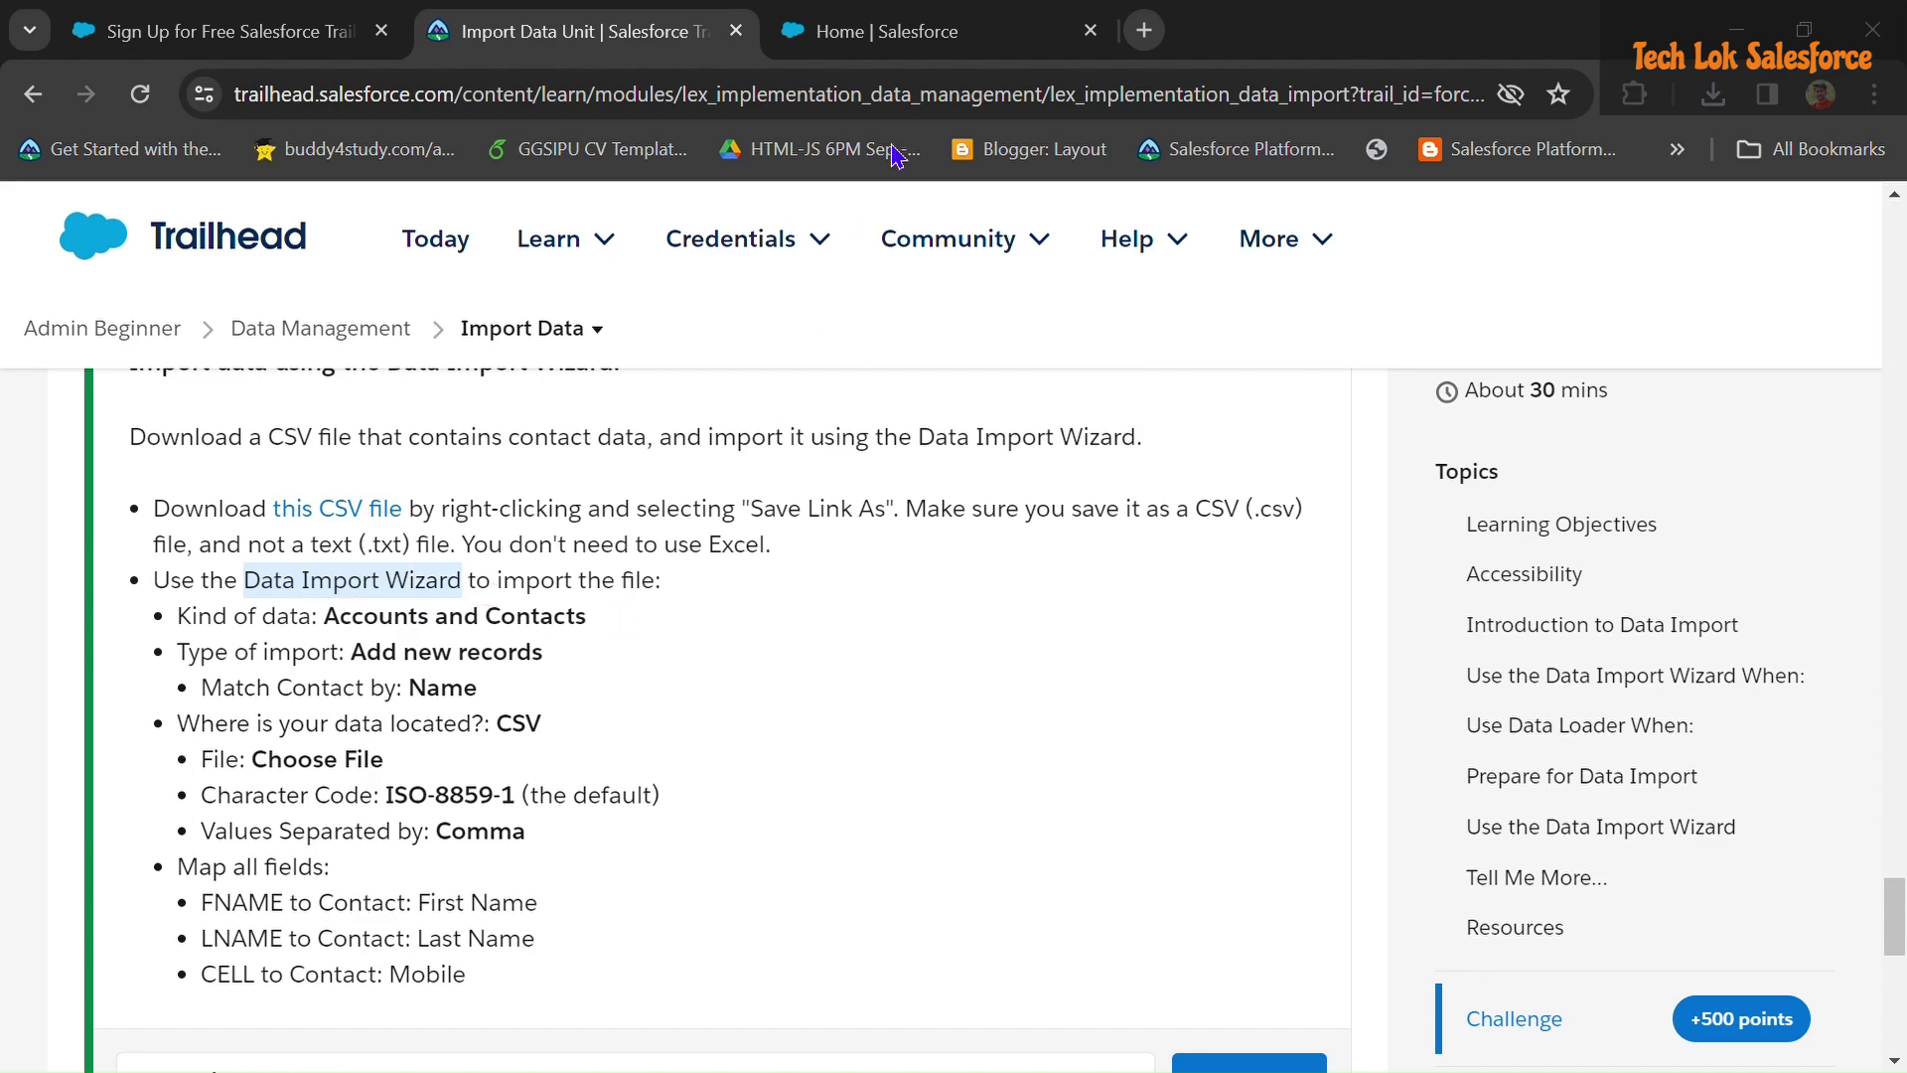
left_click(921, 38)
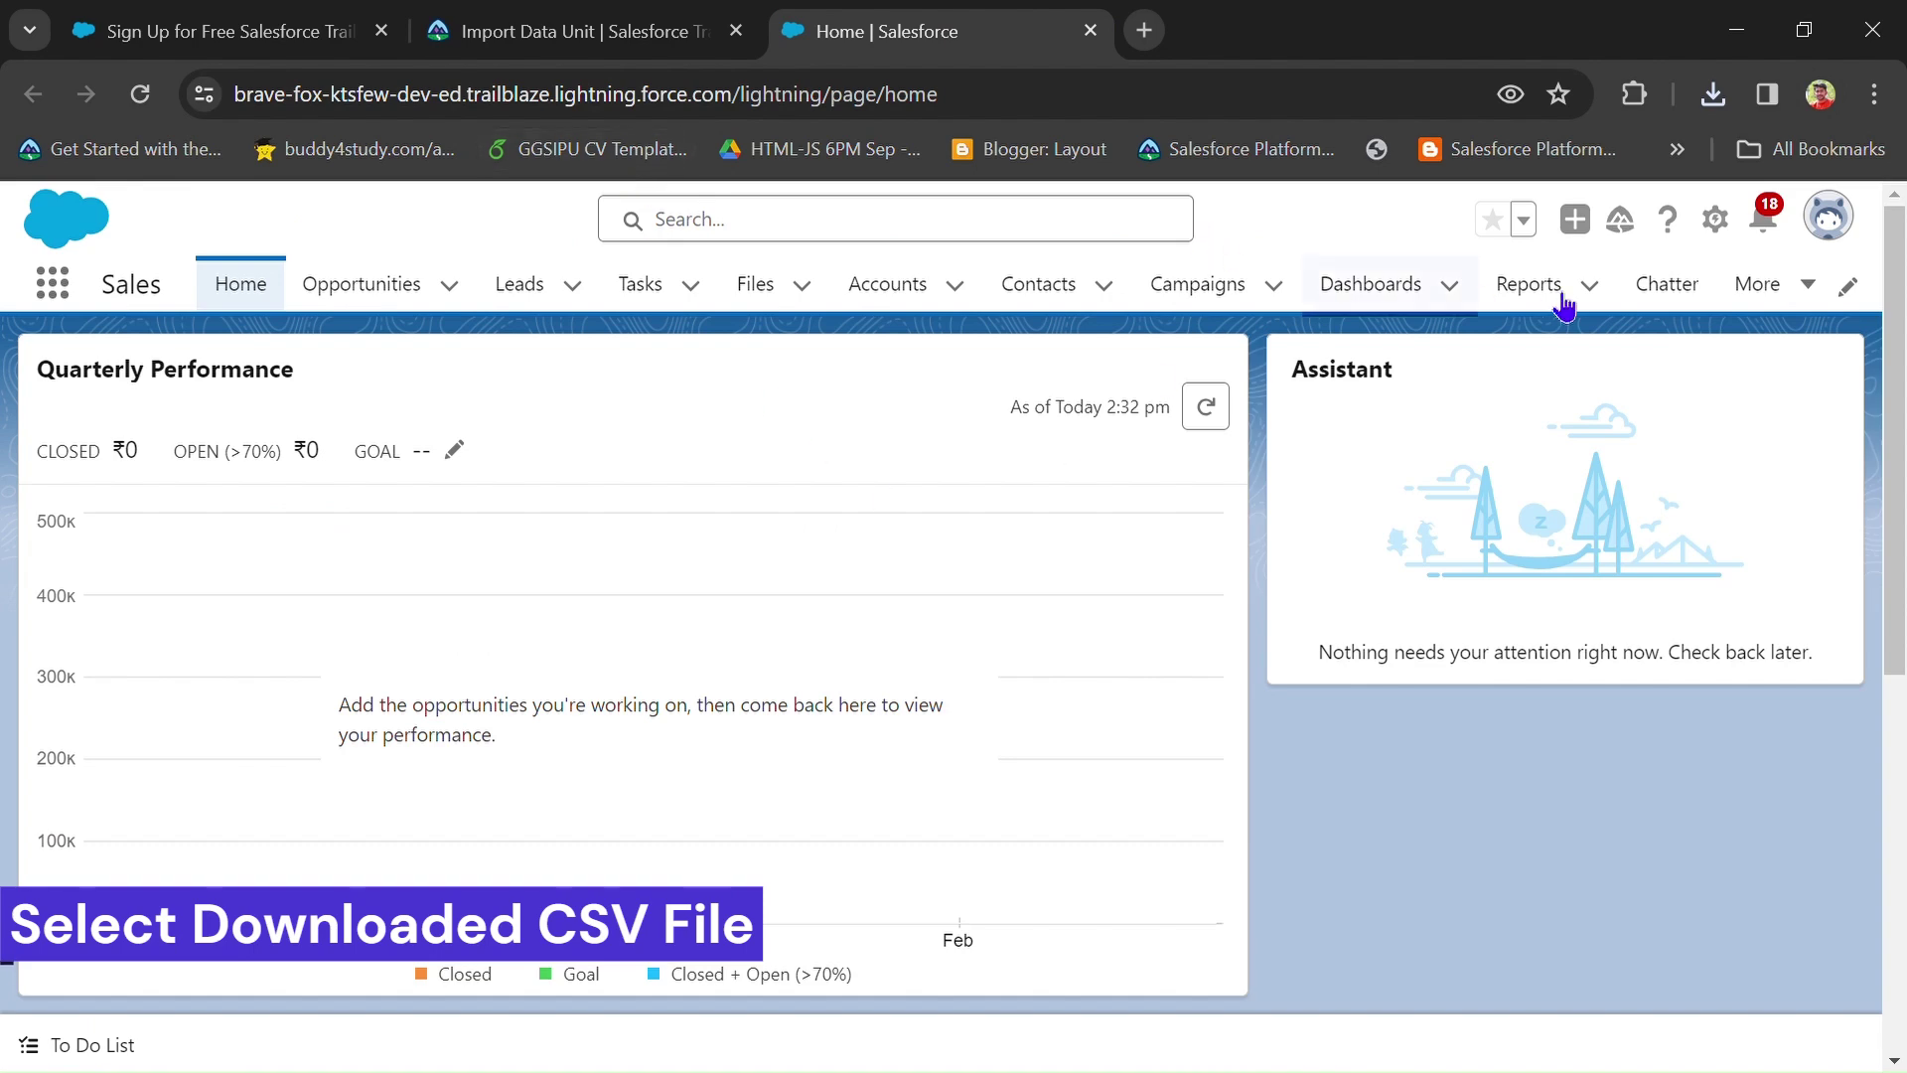
left_click(1717, 222)
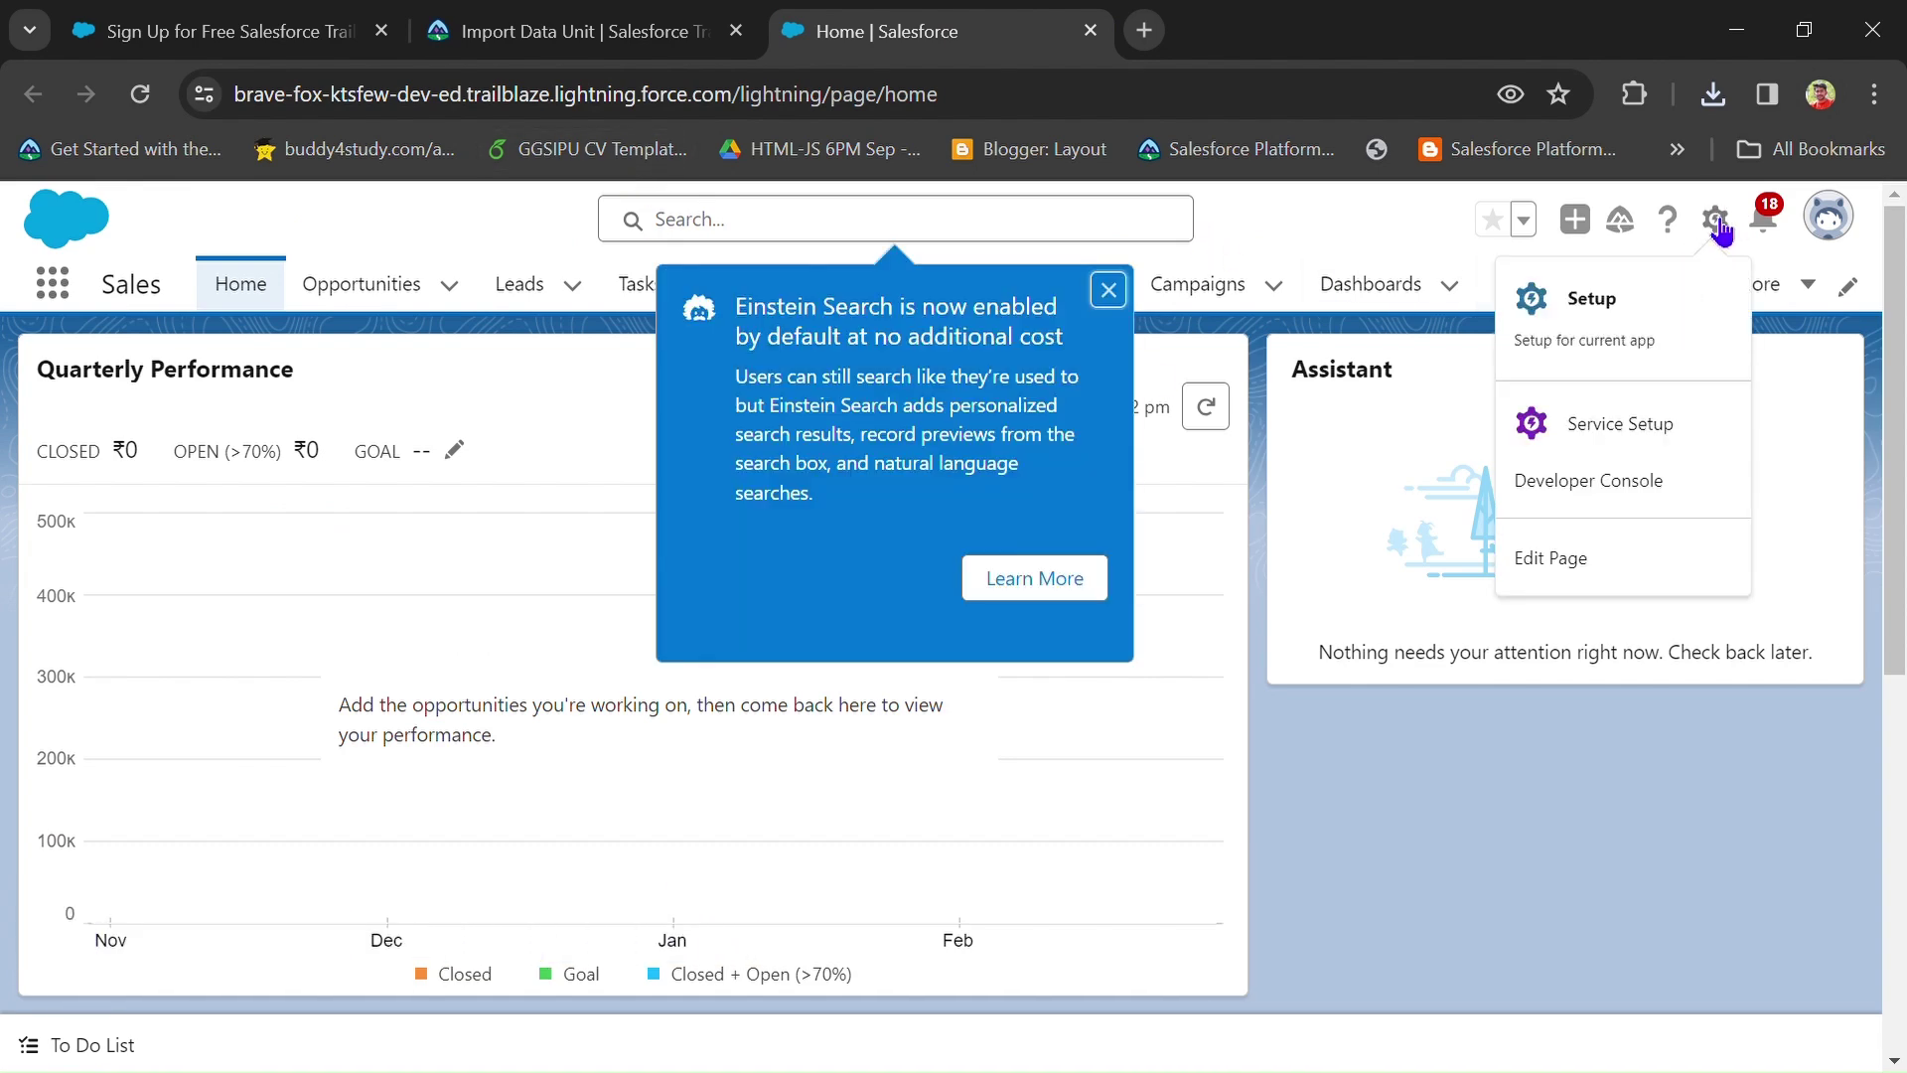
left_click(1600, 327)
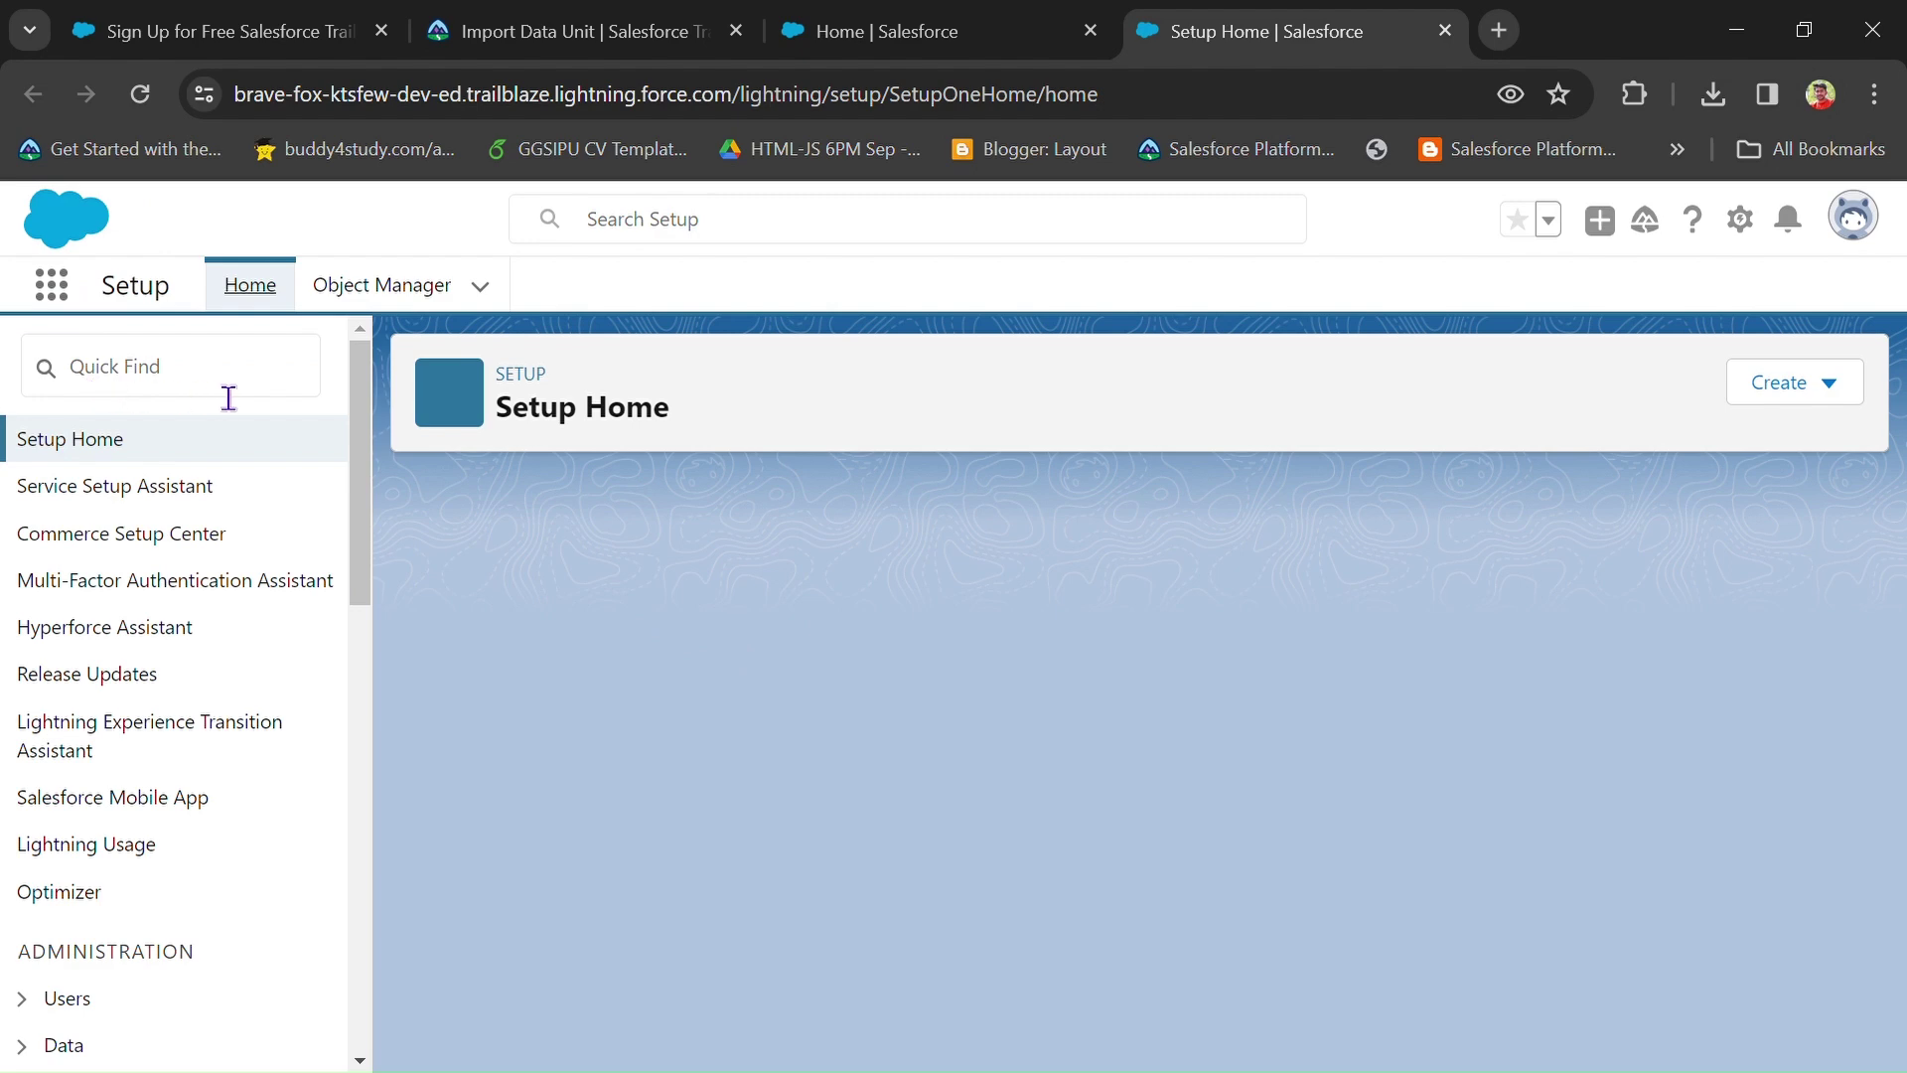
Search Setup for "Data import" and open the Data Import Wizard page.
left_click(229, 396)
type("D")
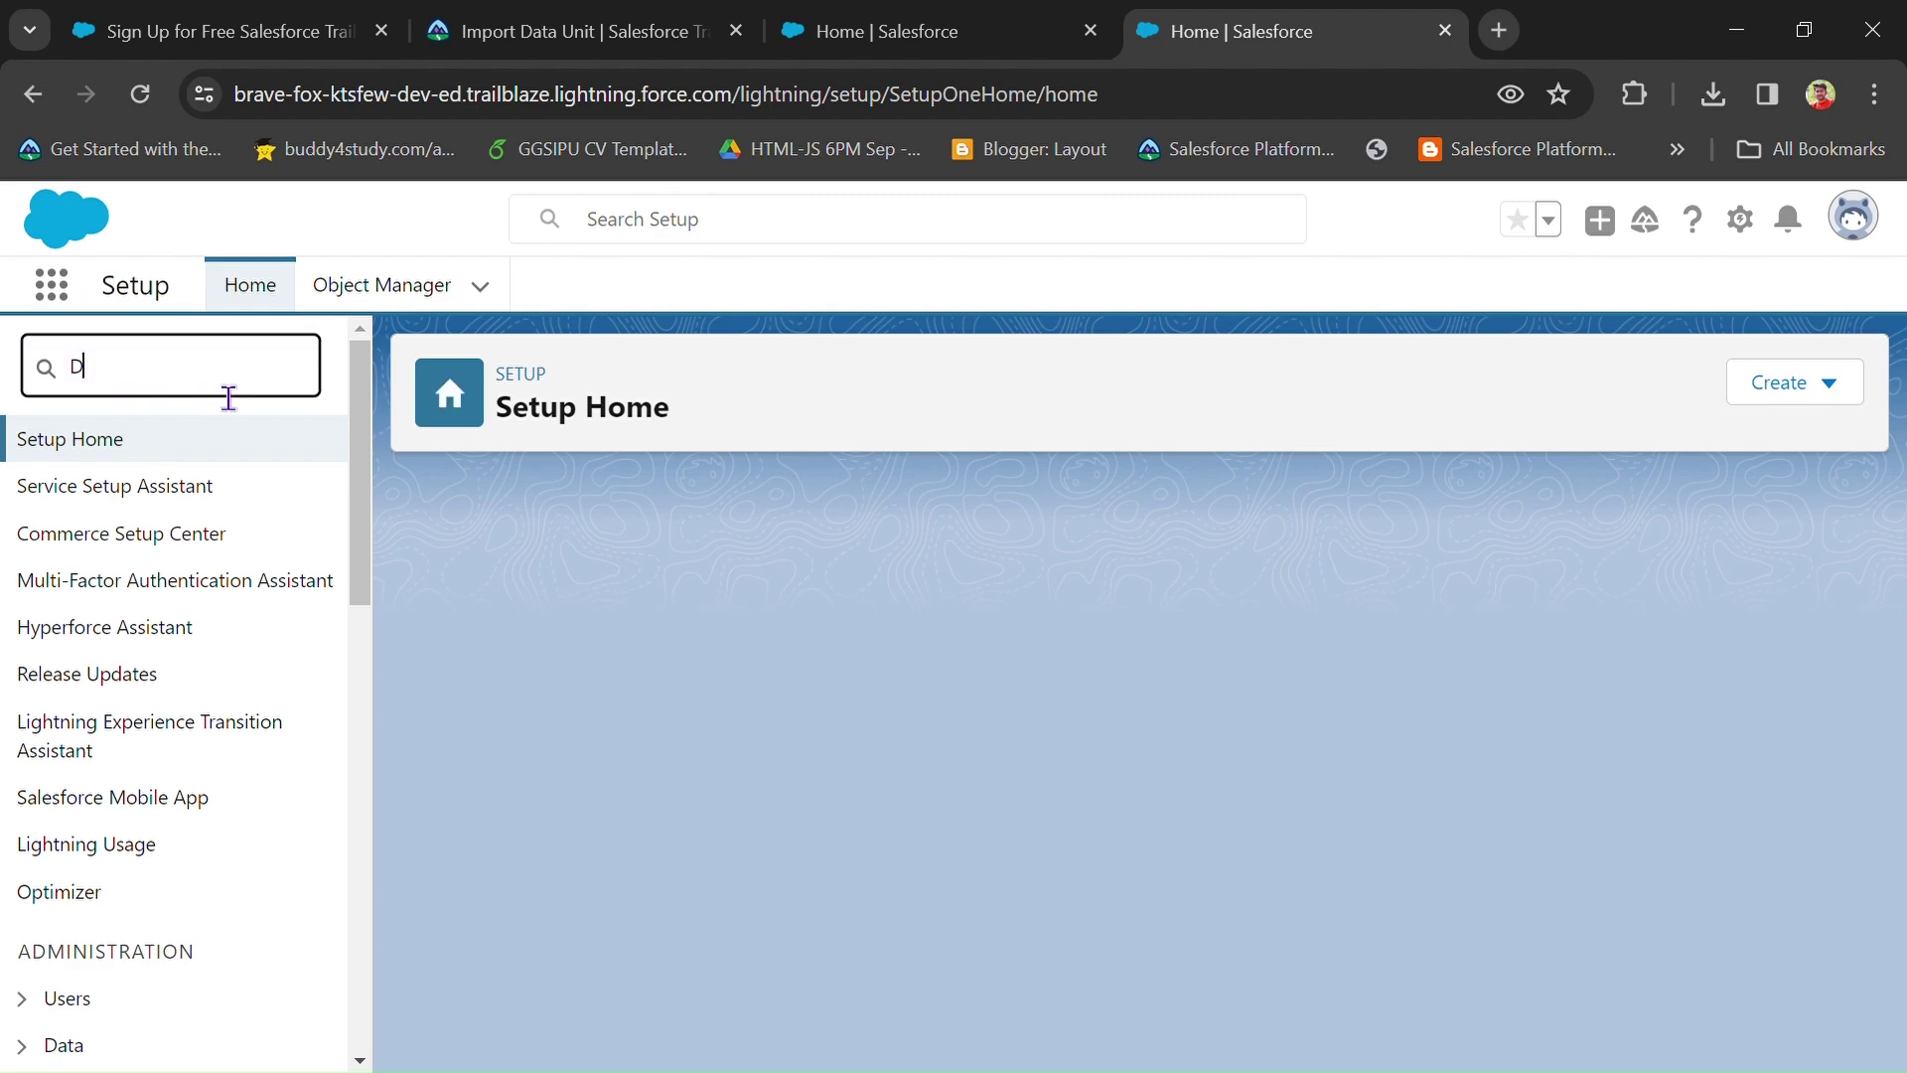
type("ata")
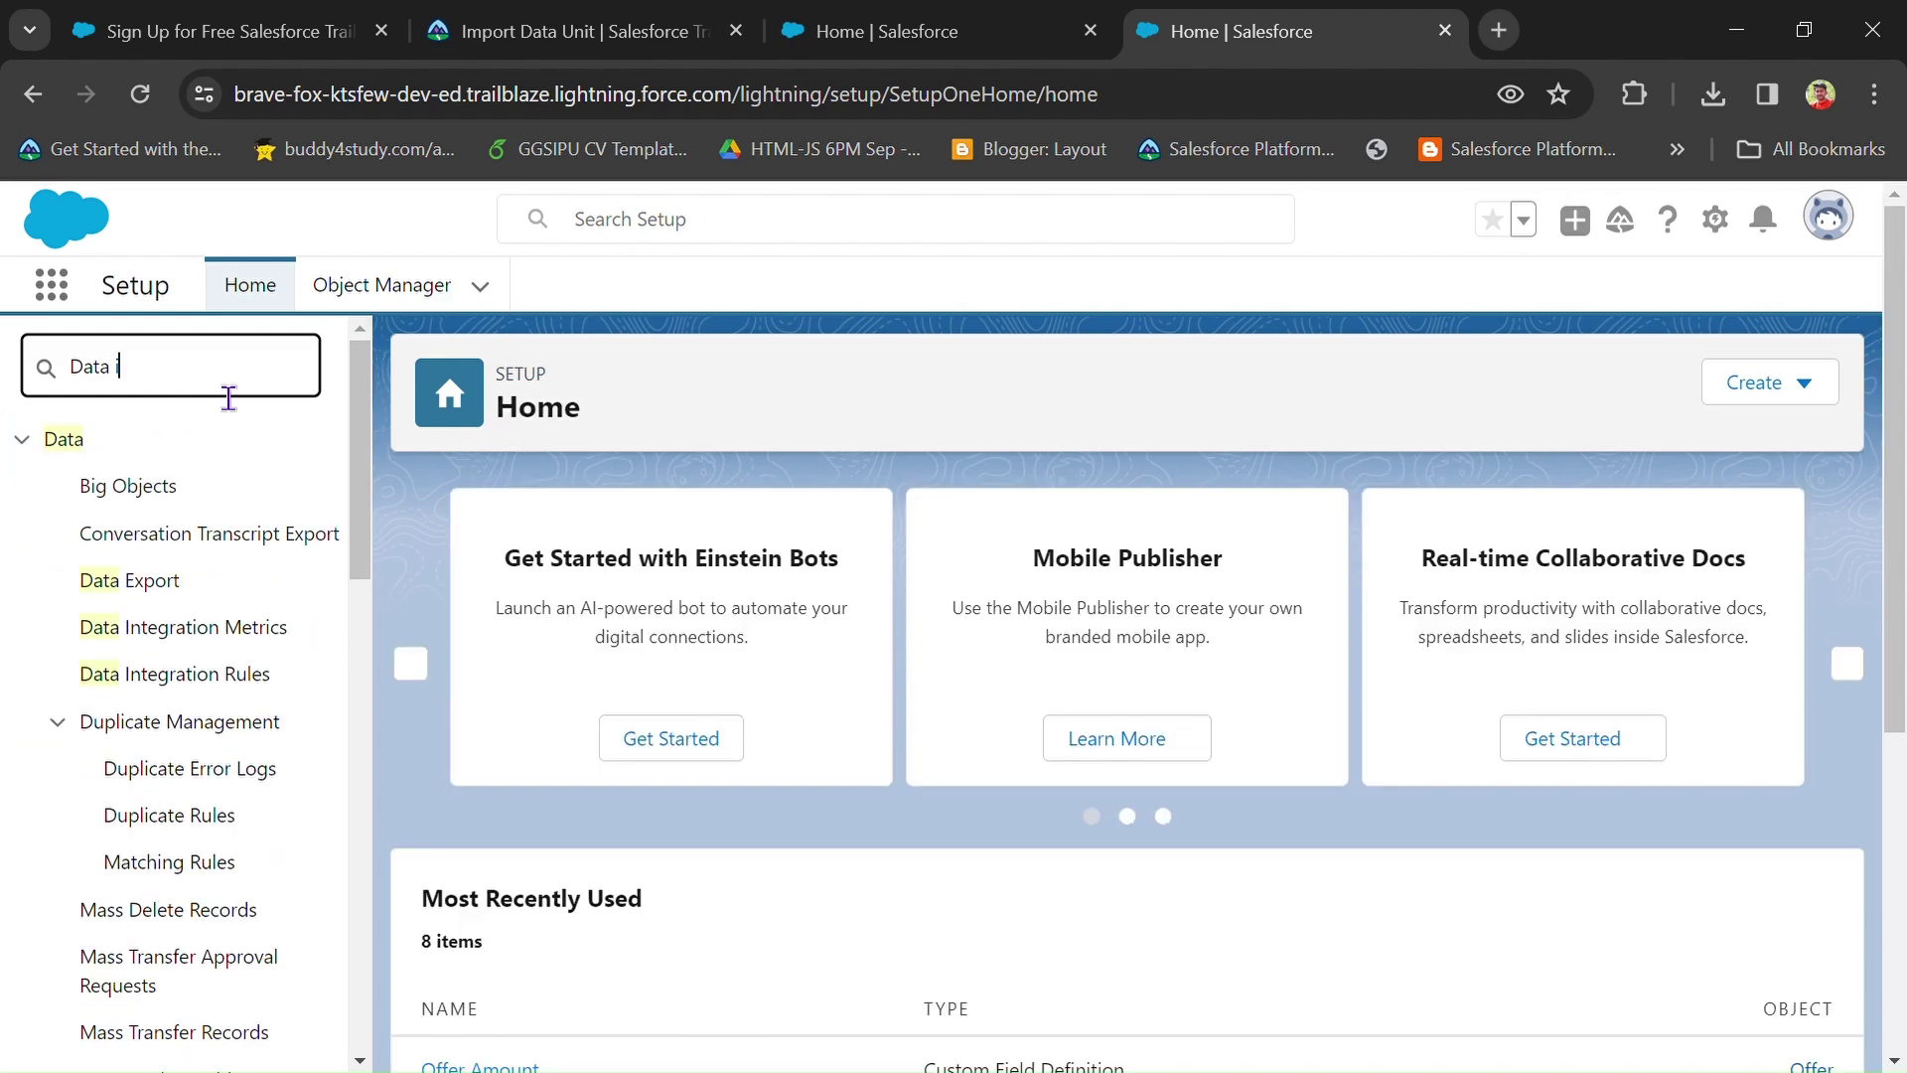
type(" imp")
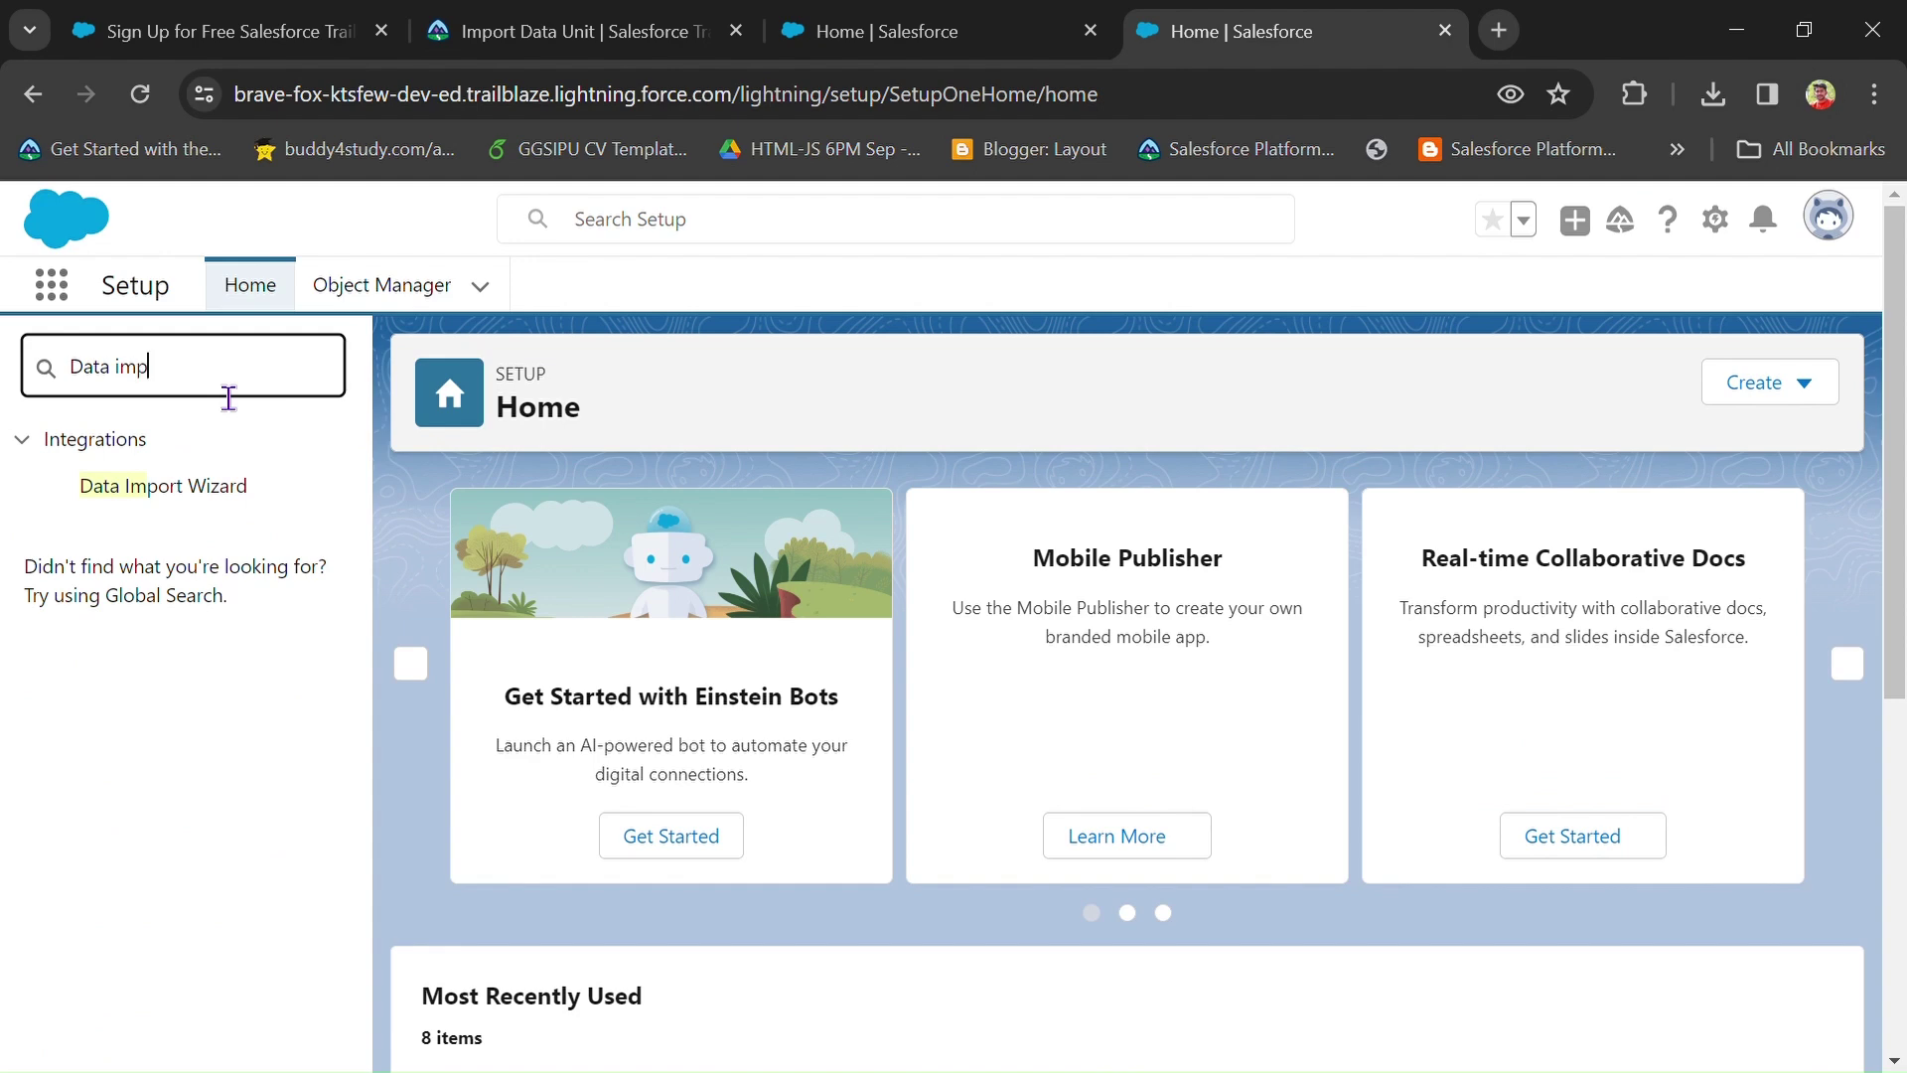
type("ort")
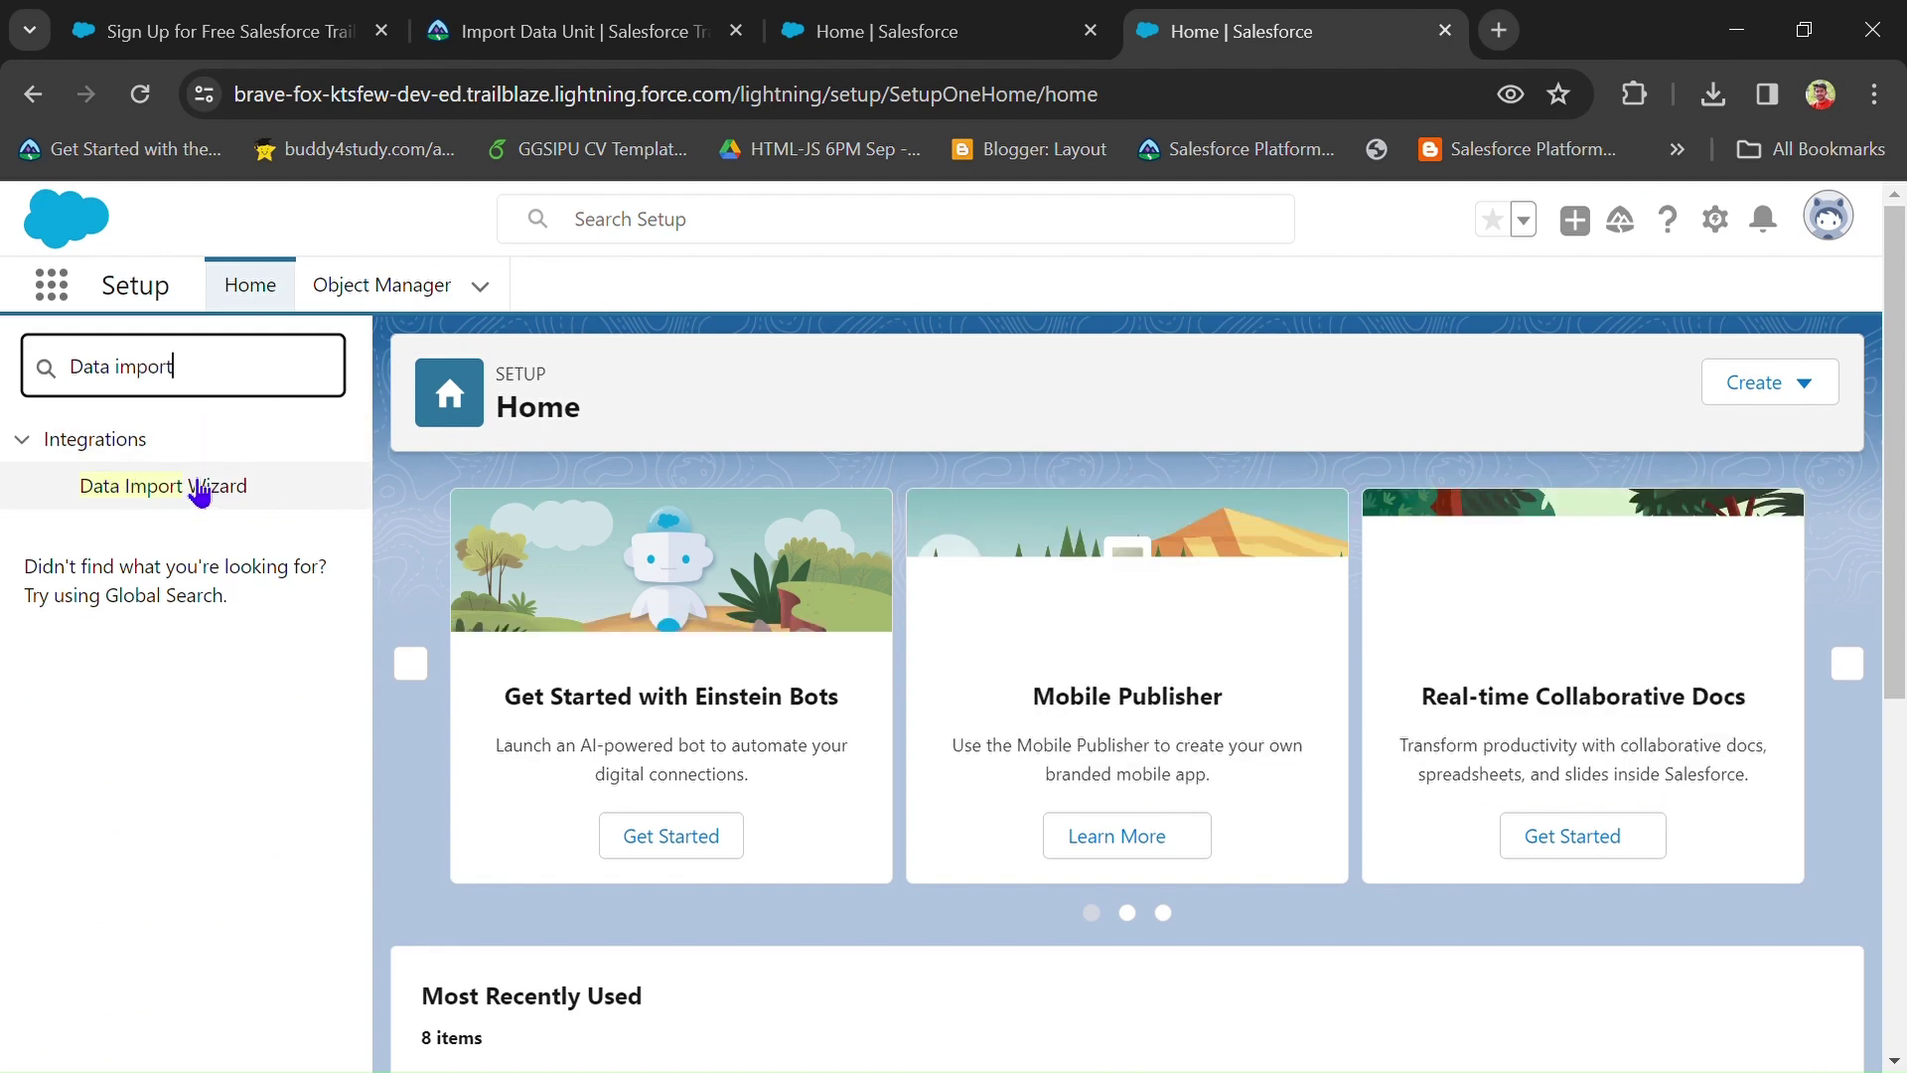
left_click(234, 495)
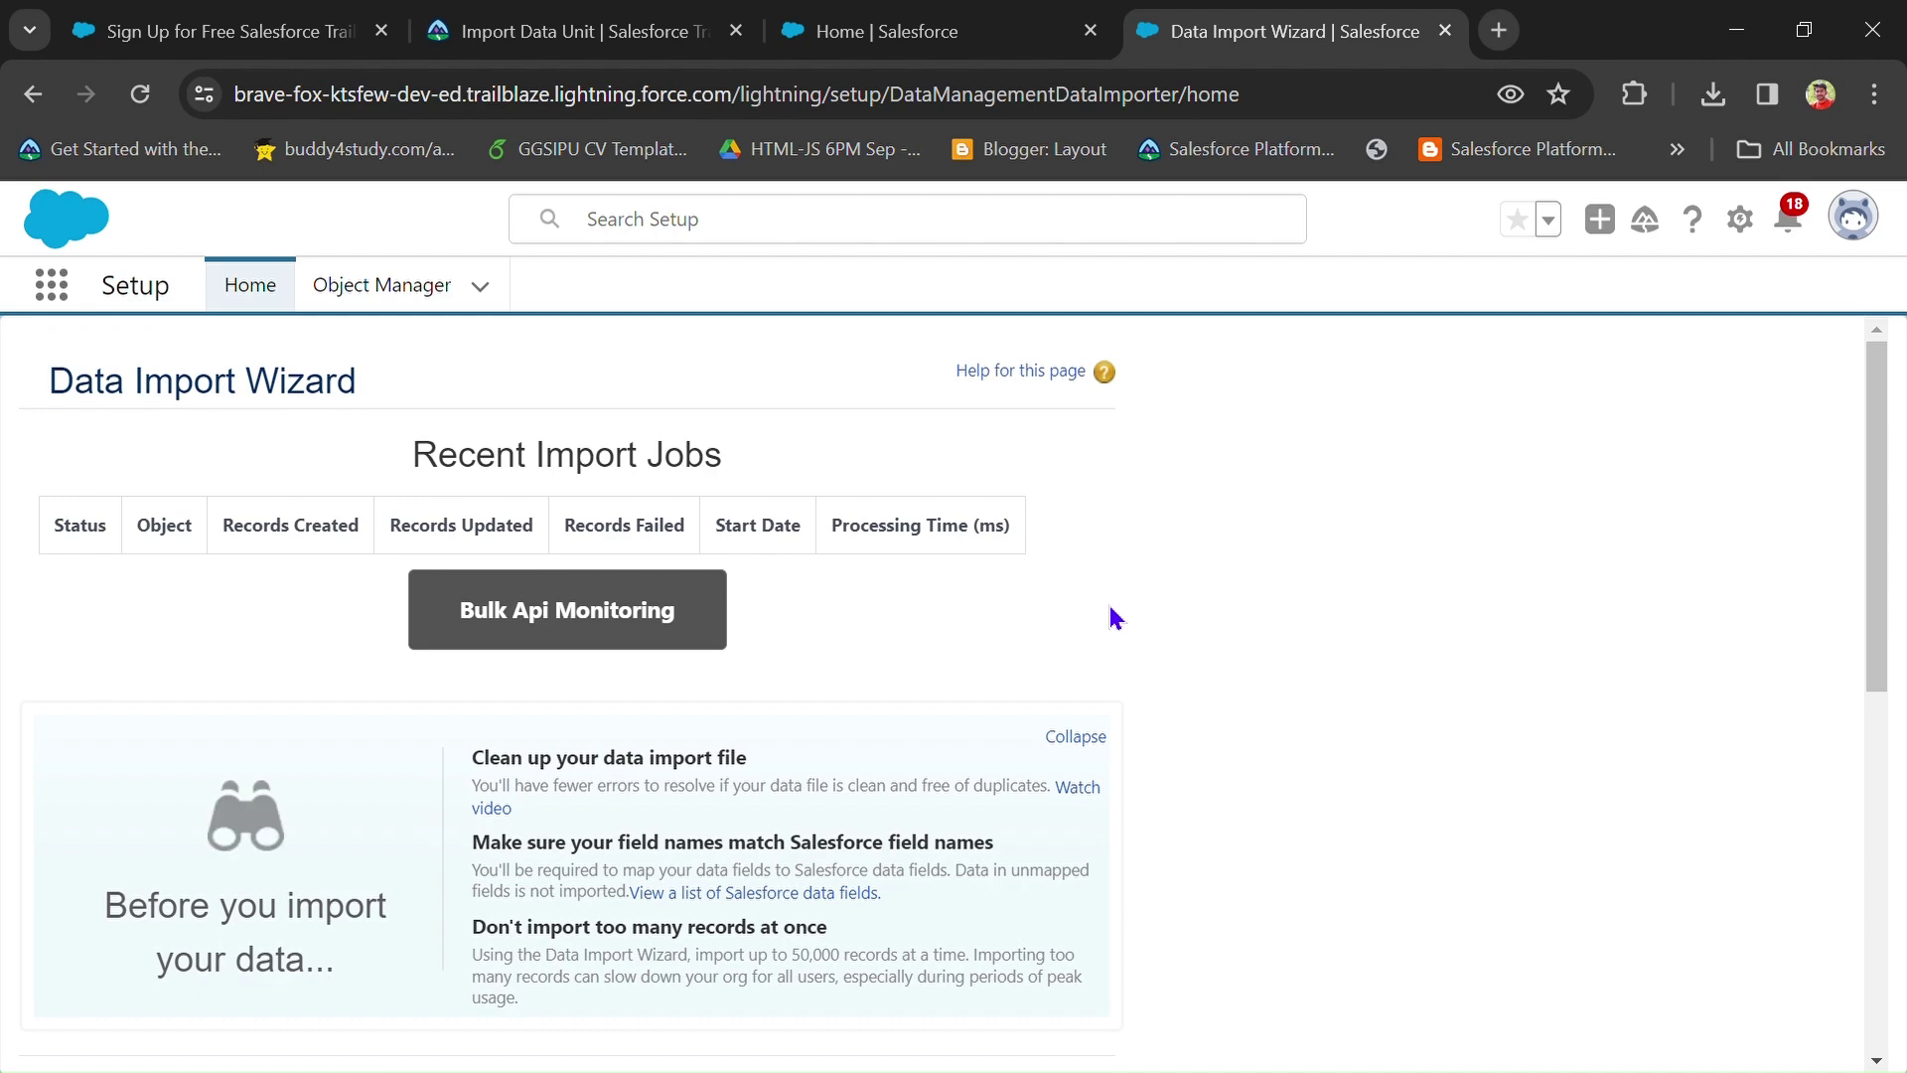
Look over the Data Import Wizard's introduction page and launch the wizard.
scroll(1111, 605, "down", 2)
scroll(1111, 605, "up", 2)
scroll(1093, 602, "up", 1)
scroll(605, 724, "down", 4)
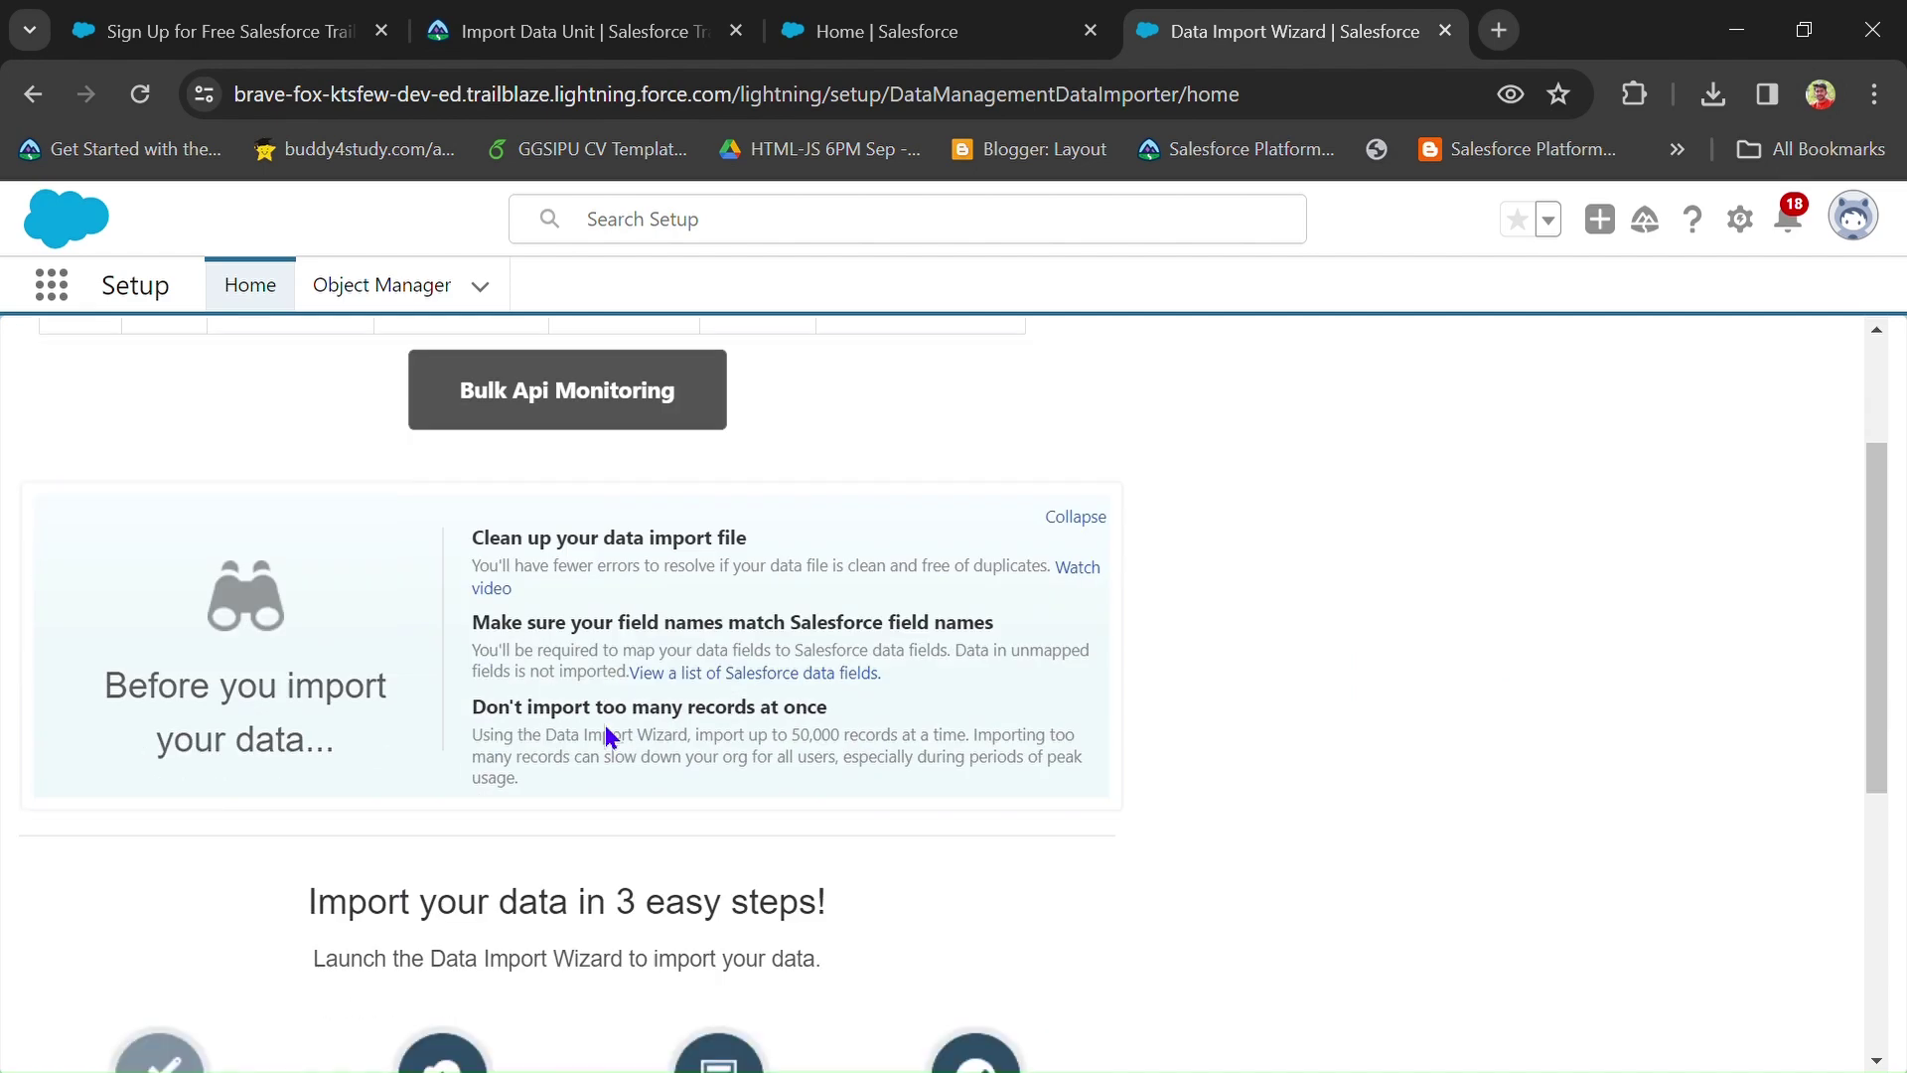
scroll(605, 724, "down", 3)
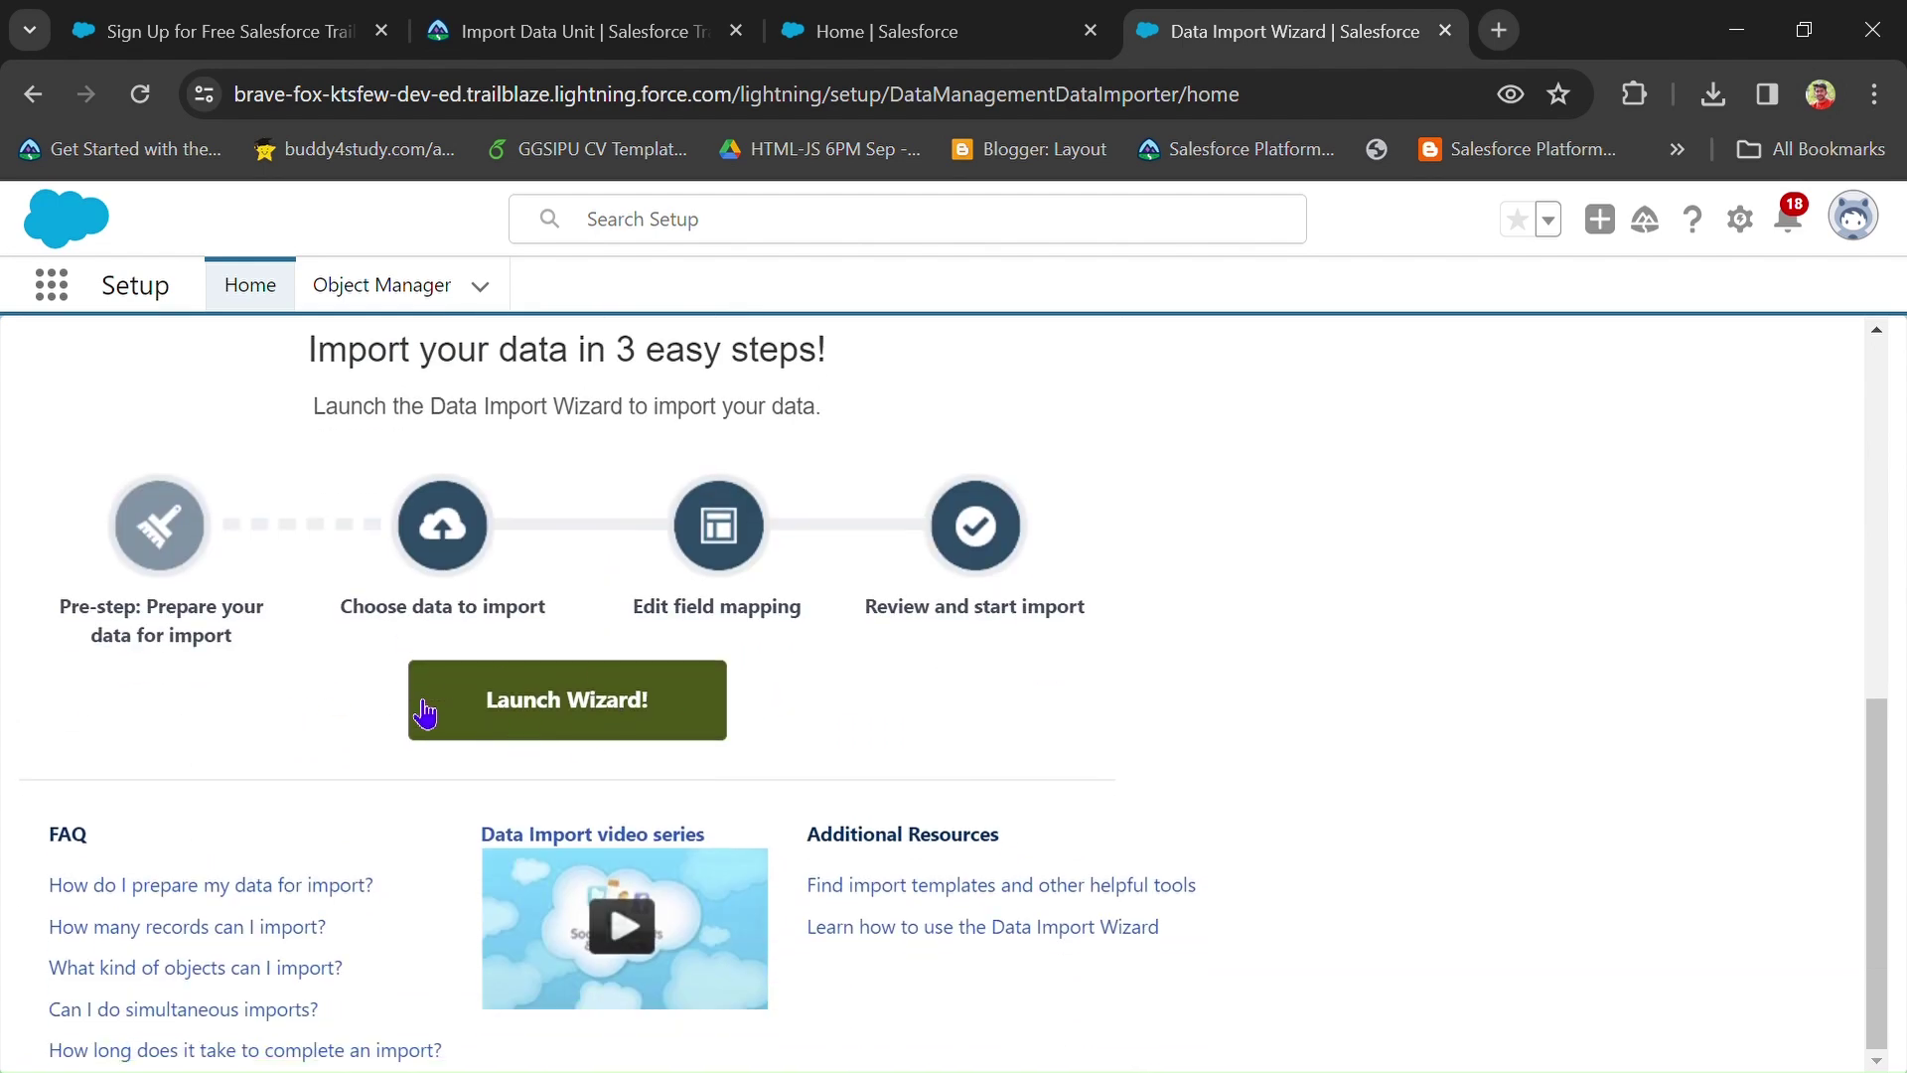
left_click(575, 703)
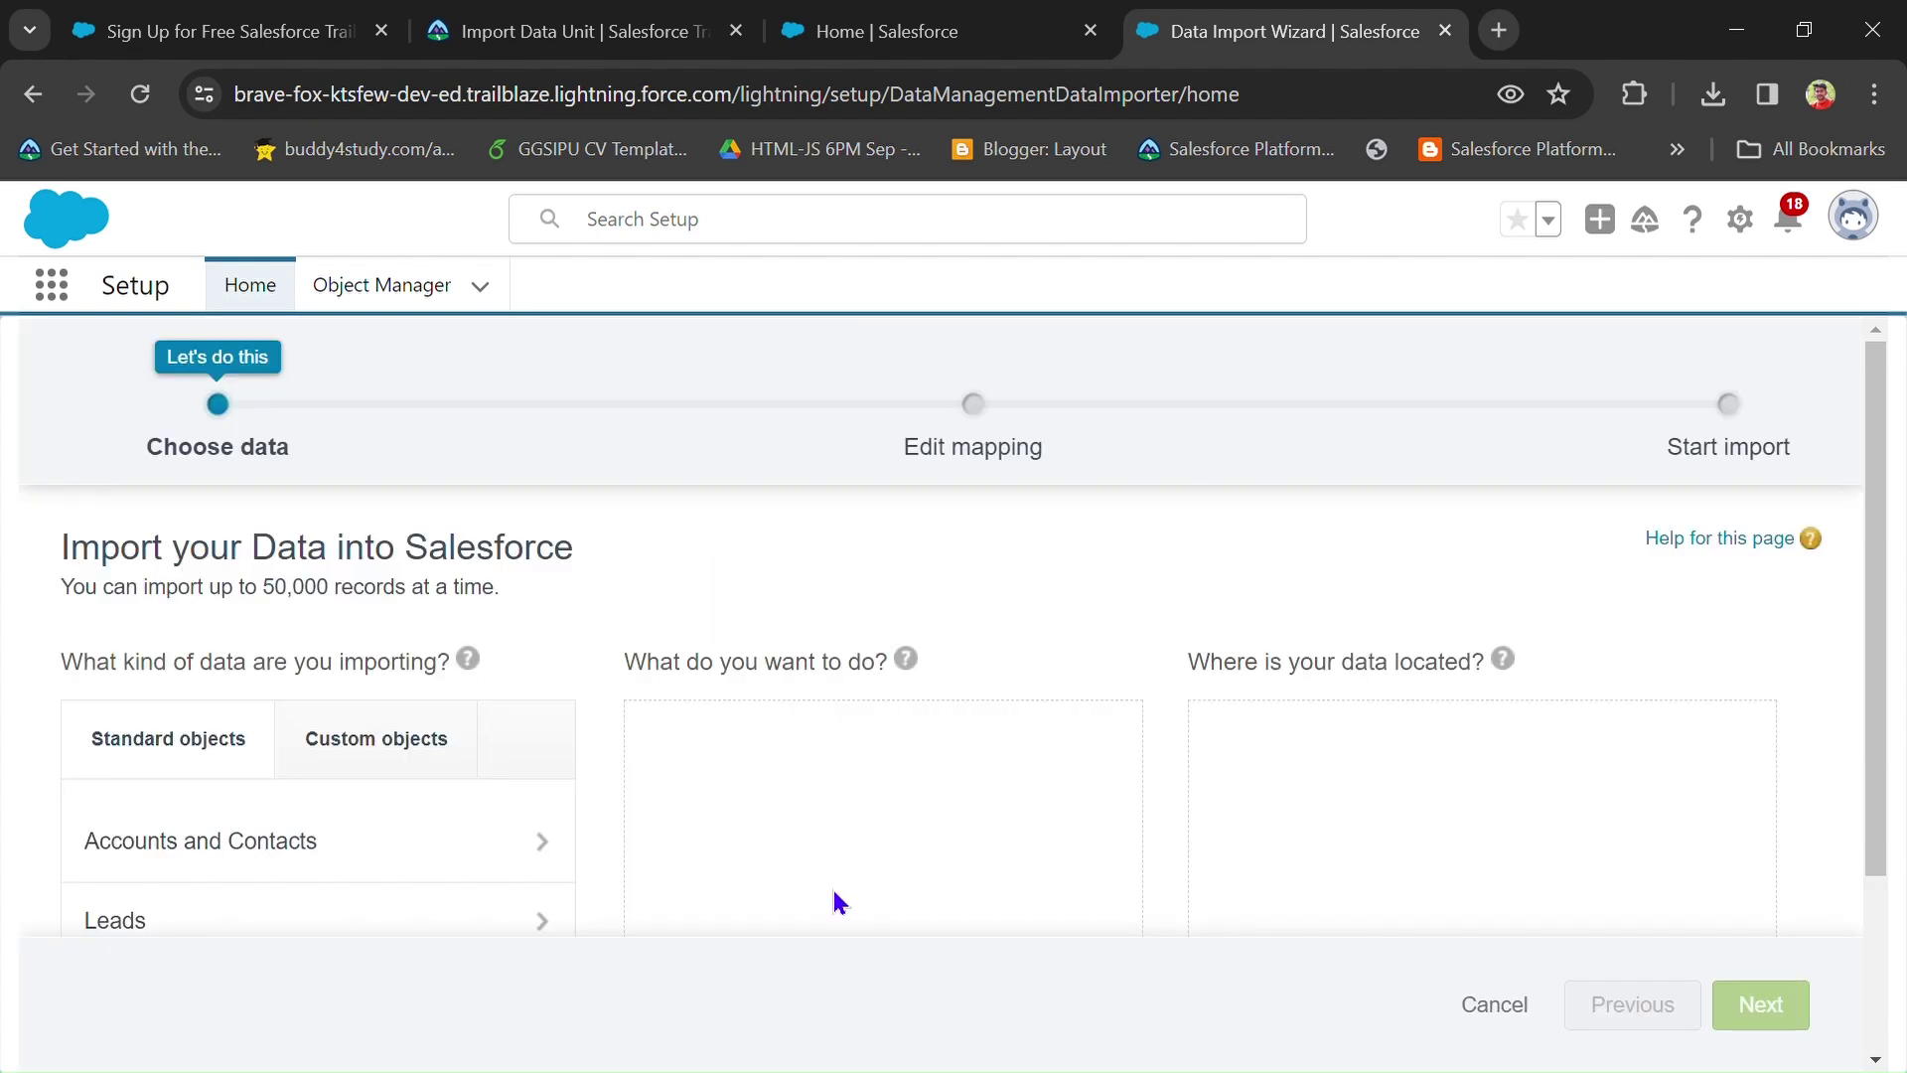
Check the required kind of data in the challenge and choose Accounts and Contacts as the standard object to import.
scroll(831, 885, "down", 3)
scroll(553, 652, "up", 1)
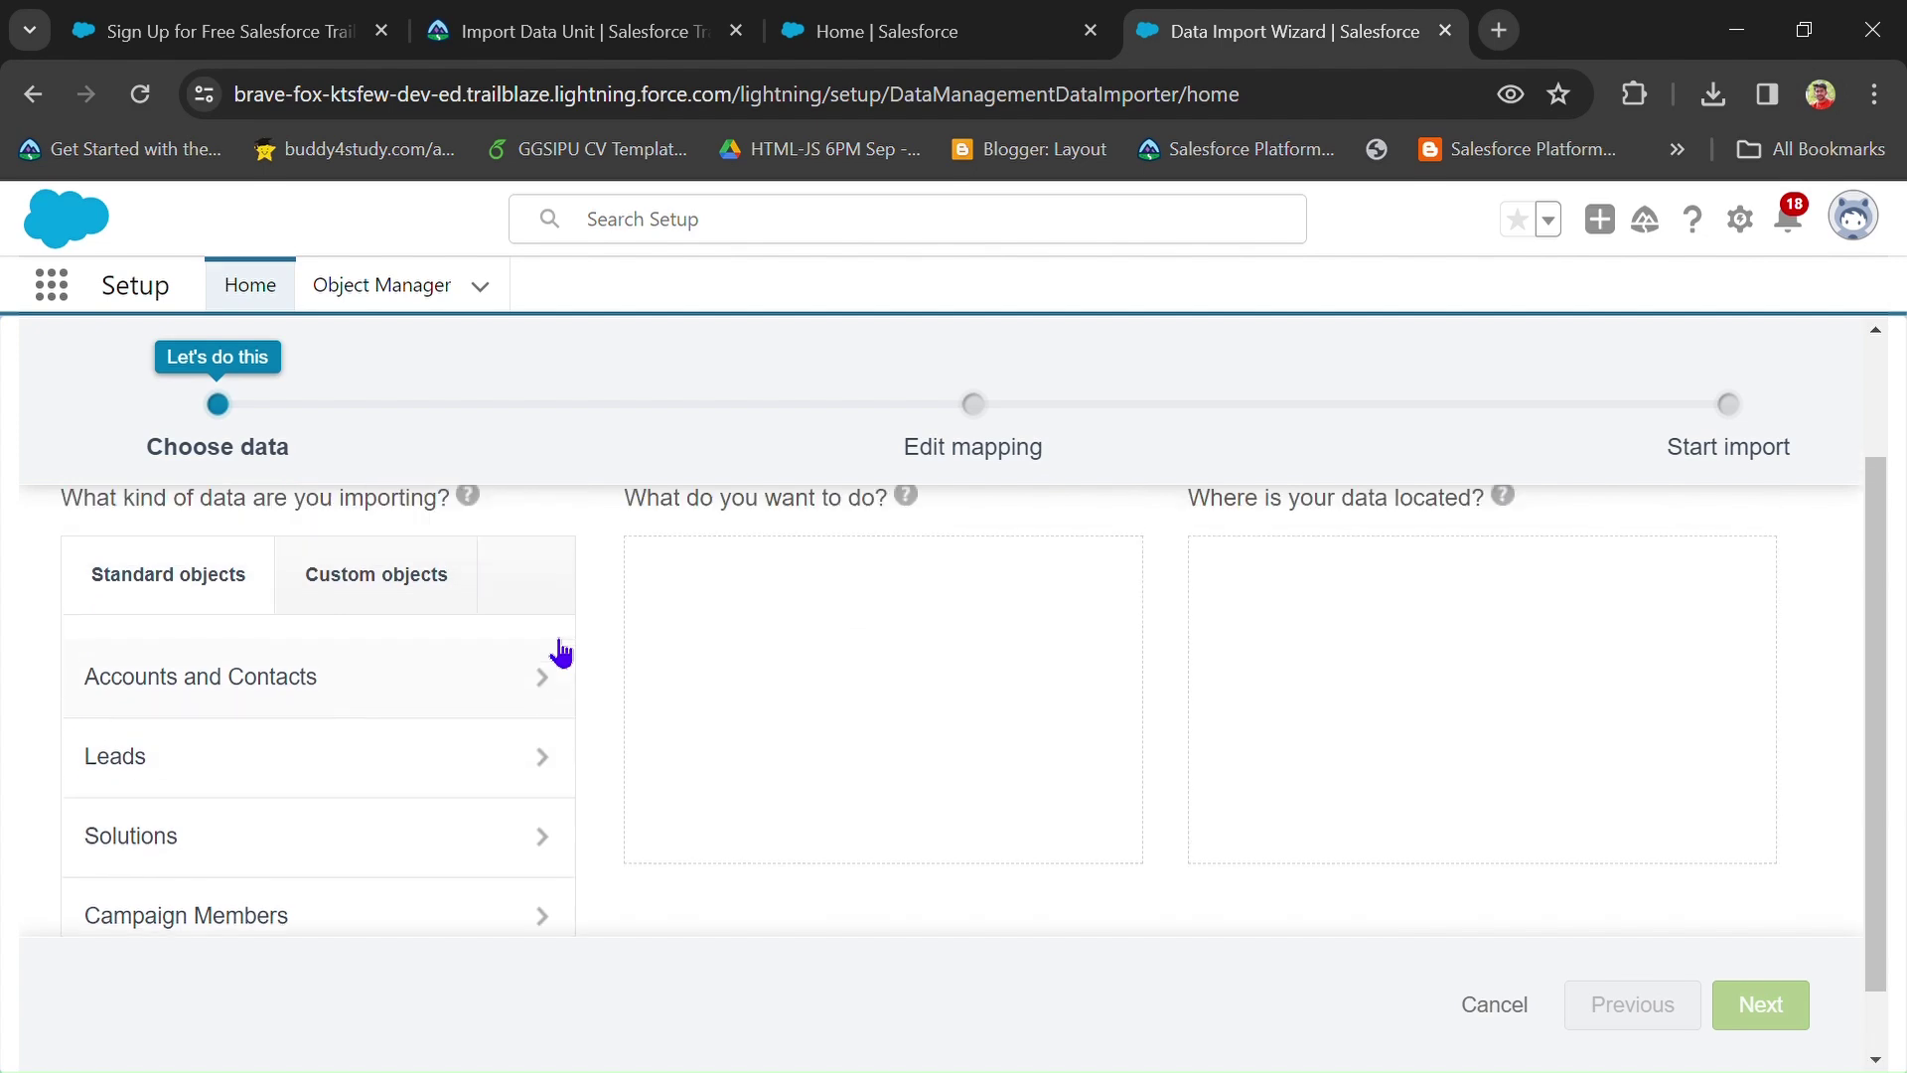
left_click(569, 31)
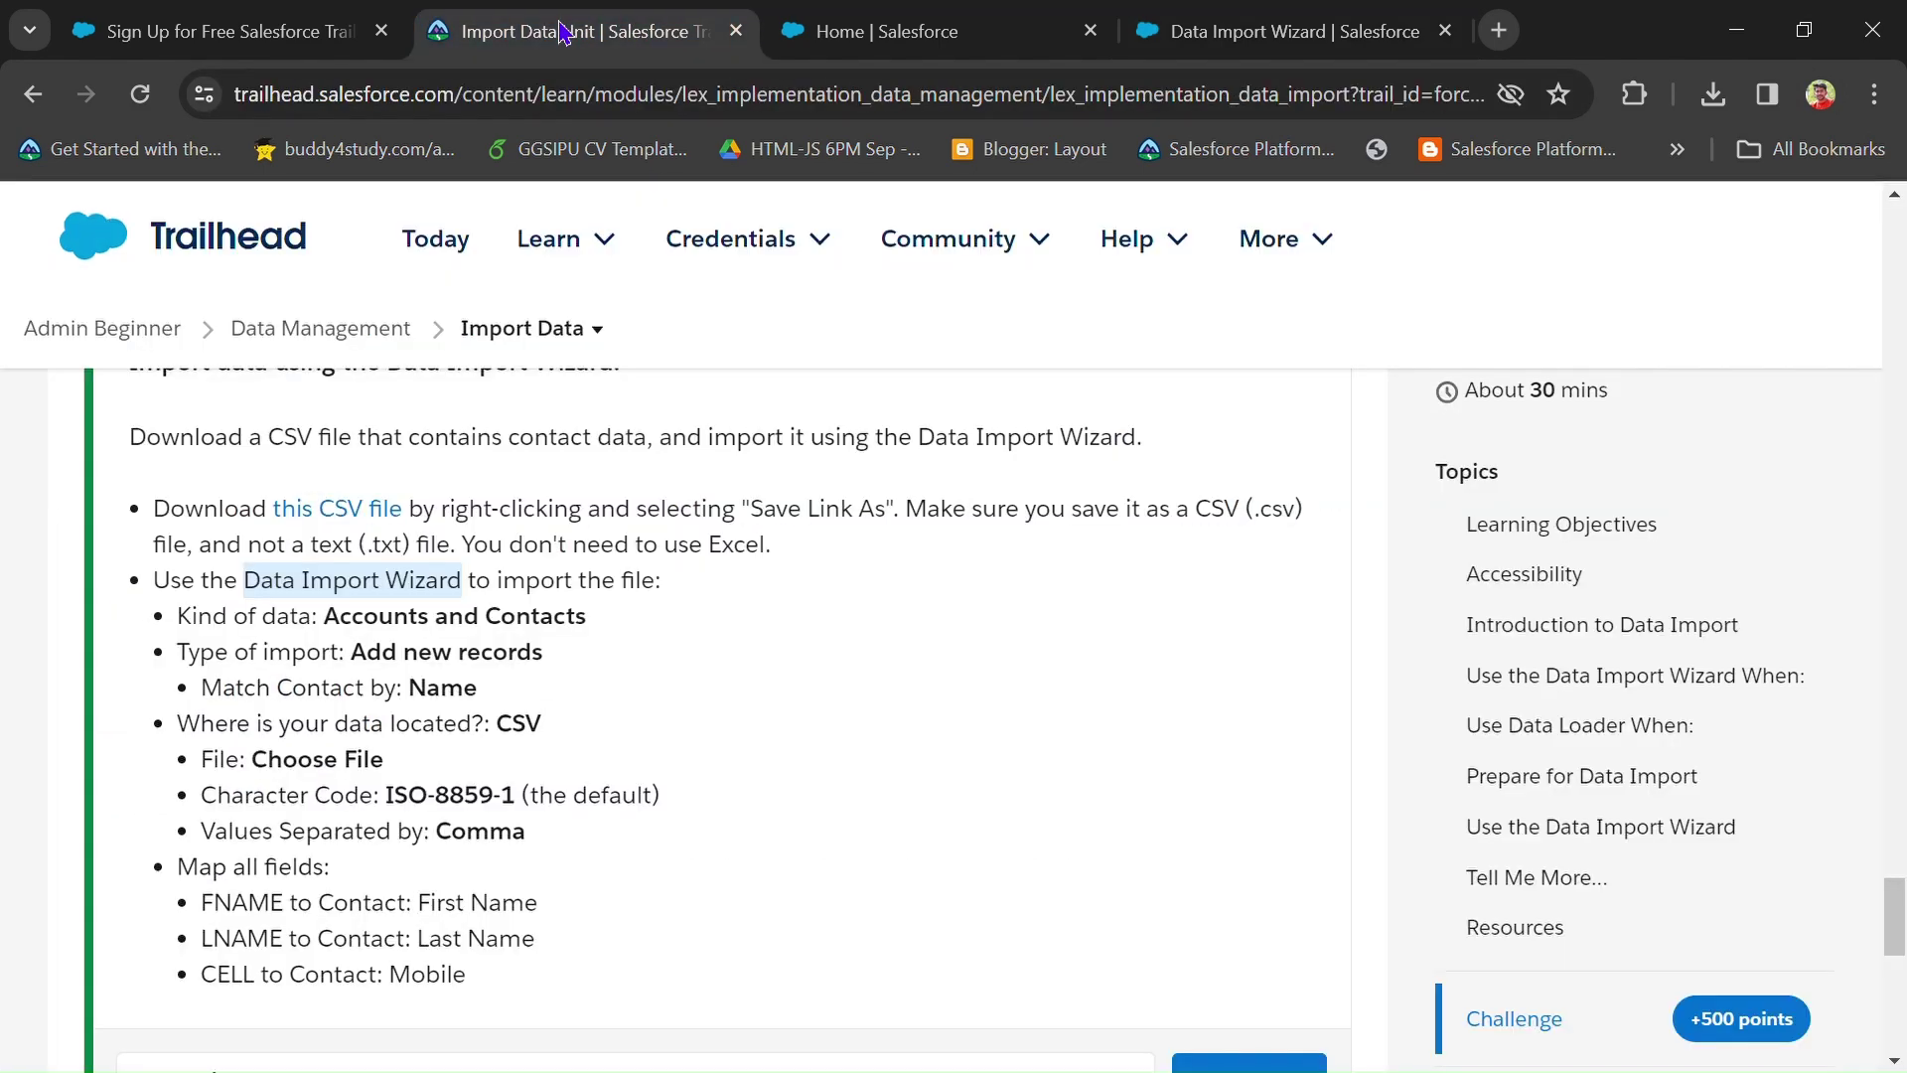
left_click_drag(178, 617, 607, 637)
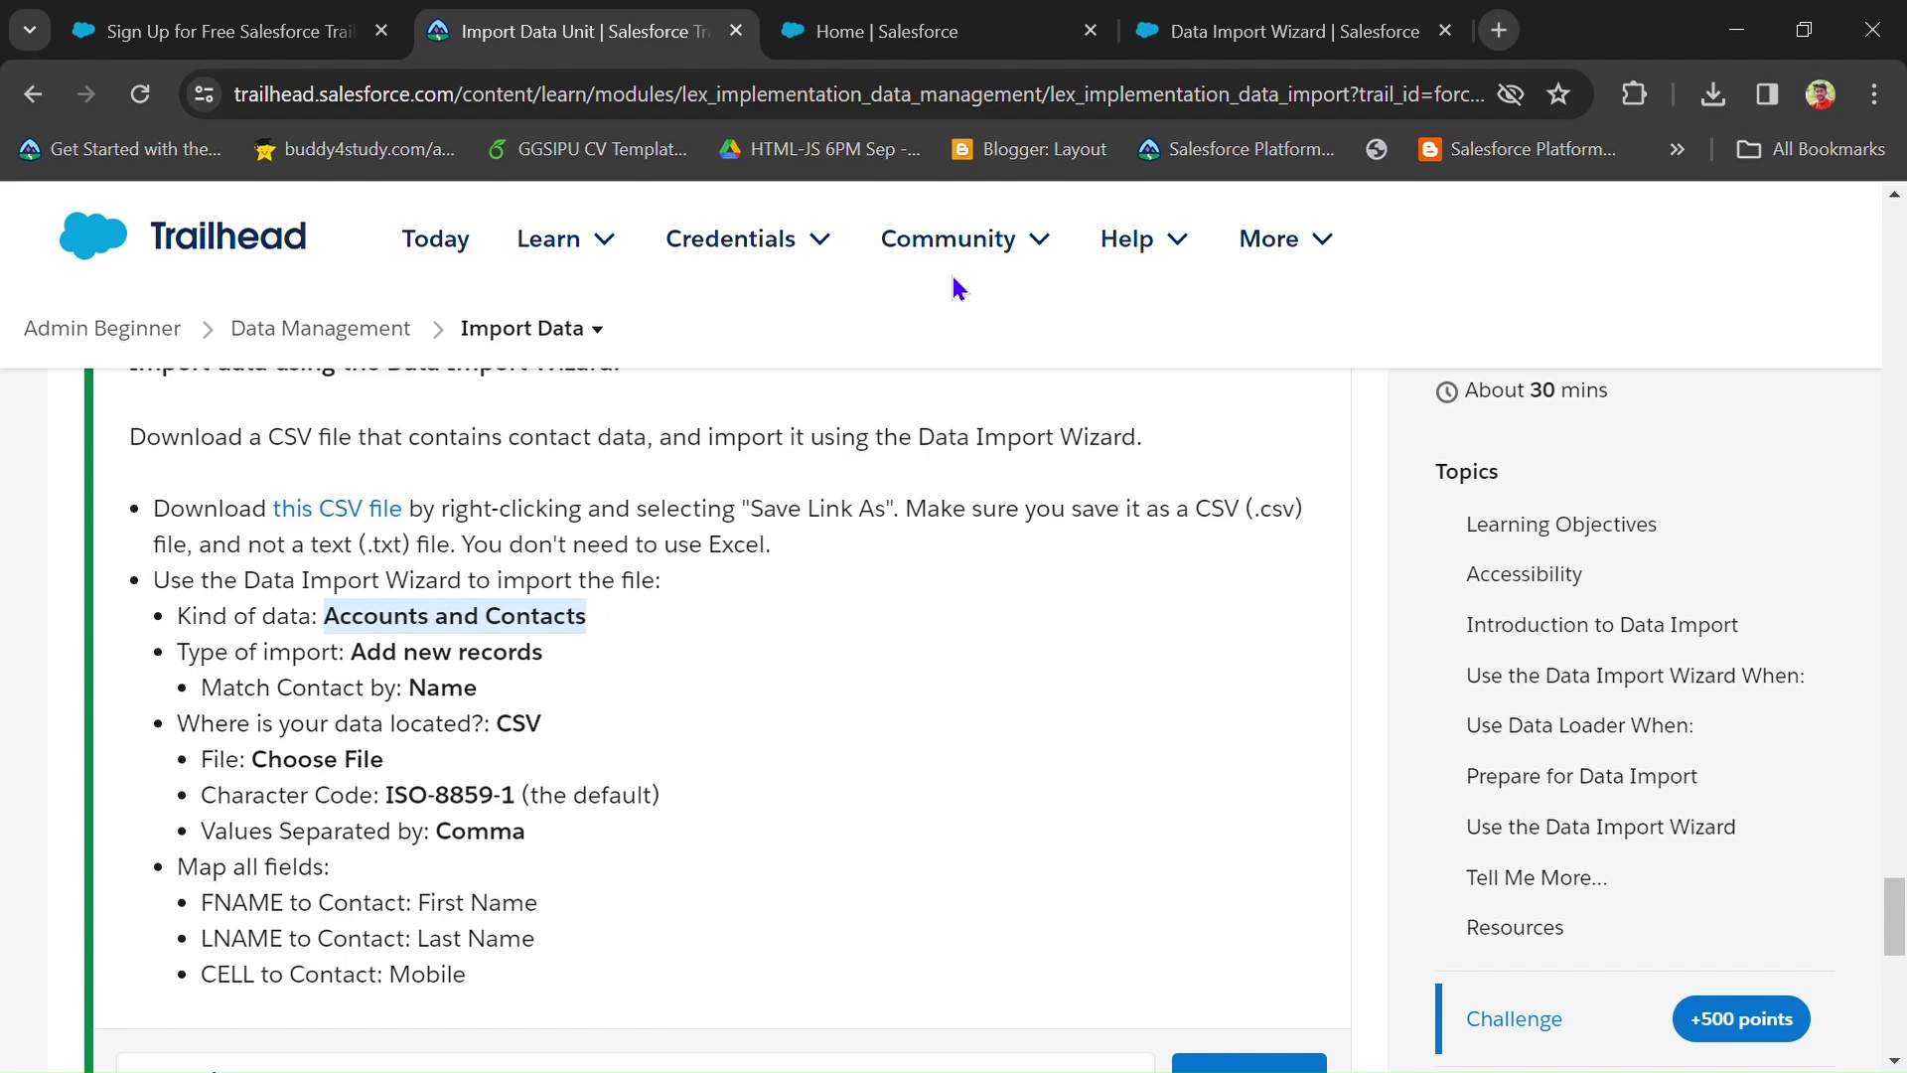
left_click(1237, 35)
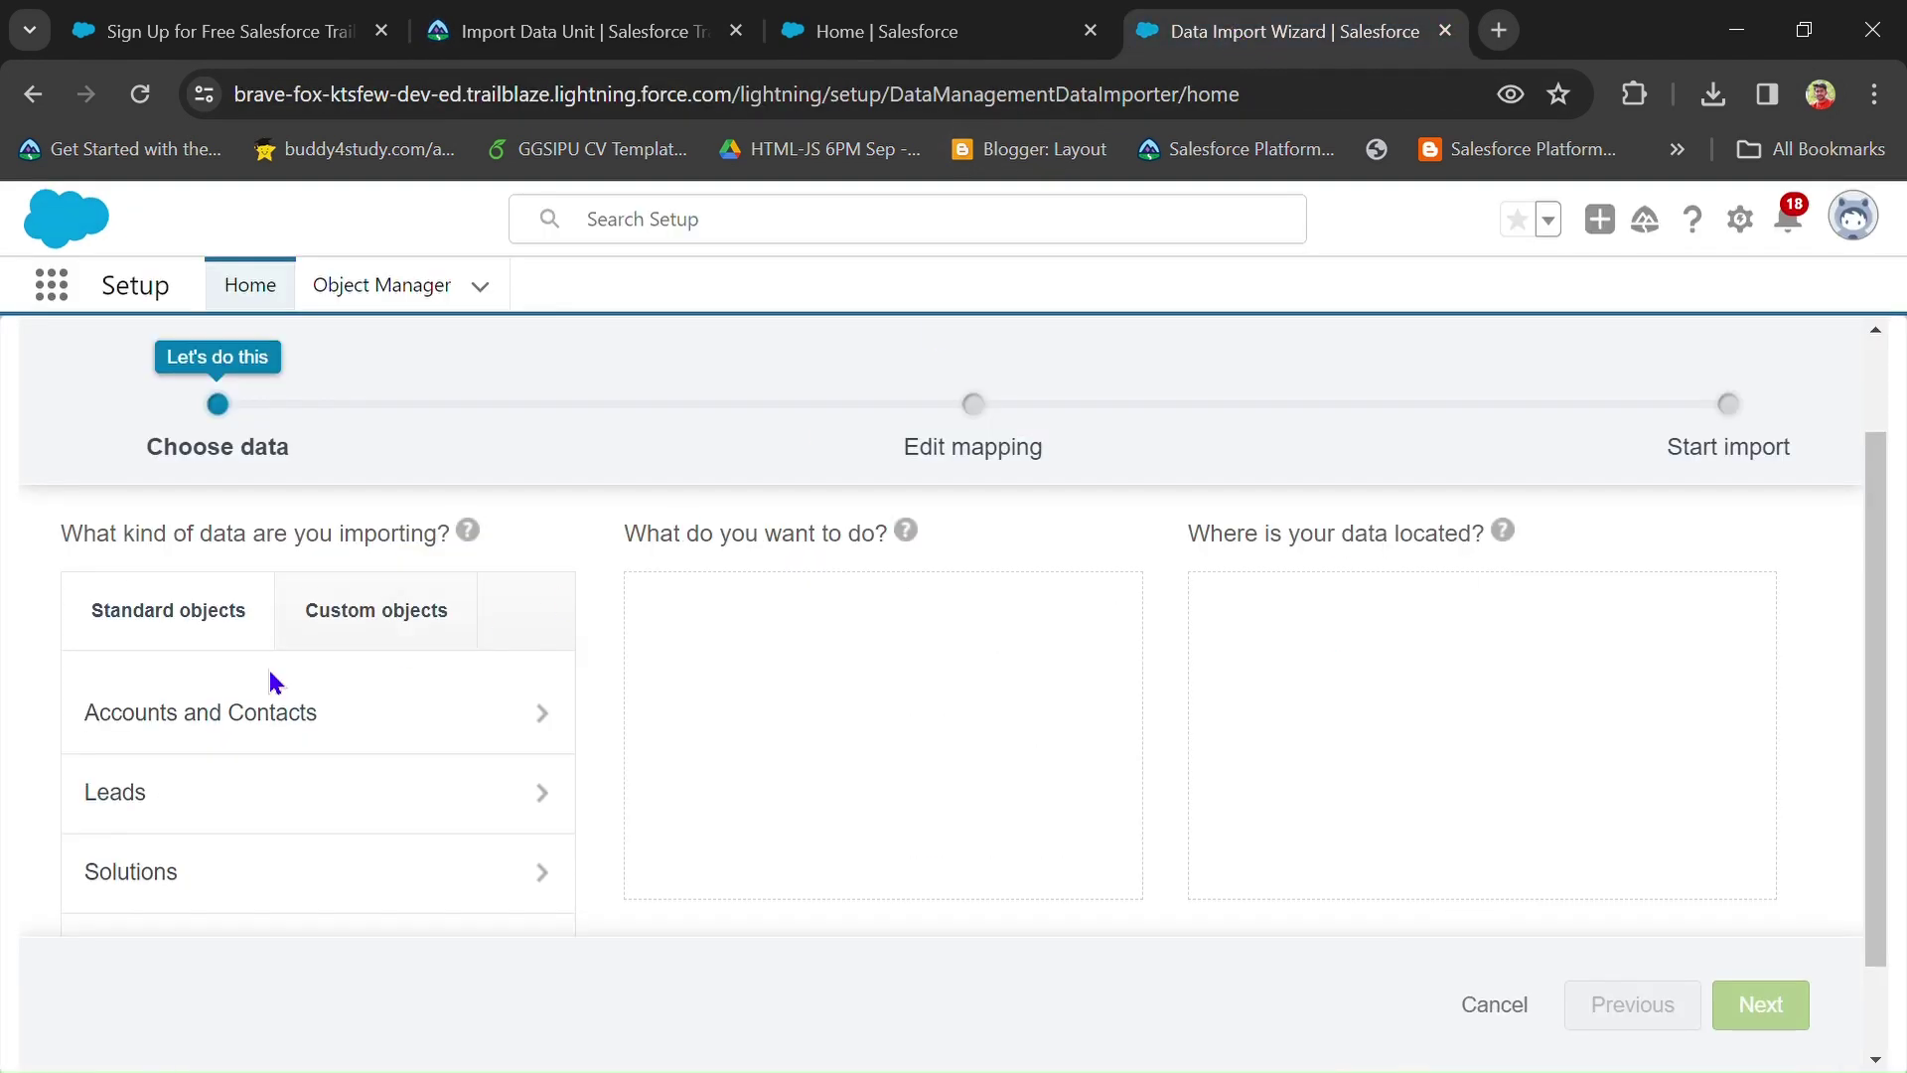
left_click(444, 707)
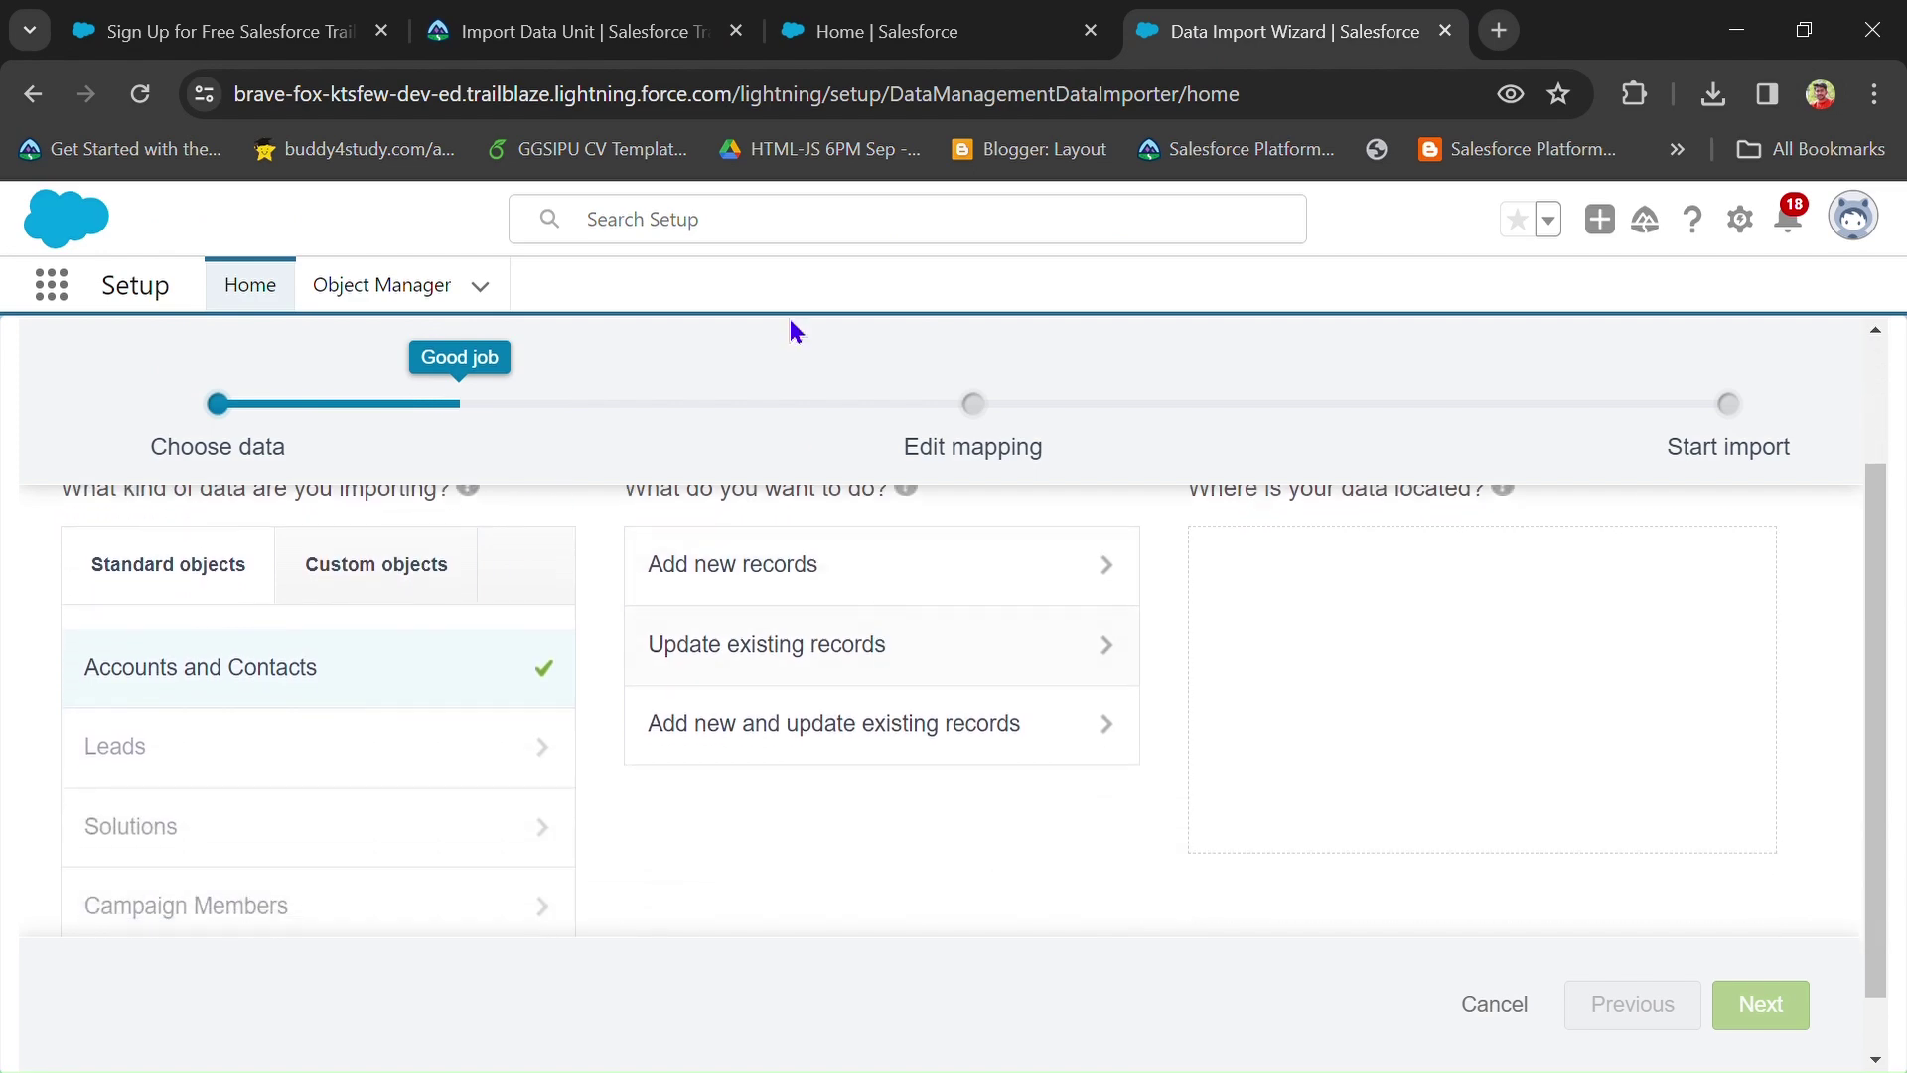
Check the challenge's import type and choose Add new records, matching contacts by Name.
left_click(651, 16)
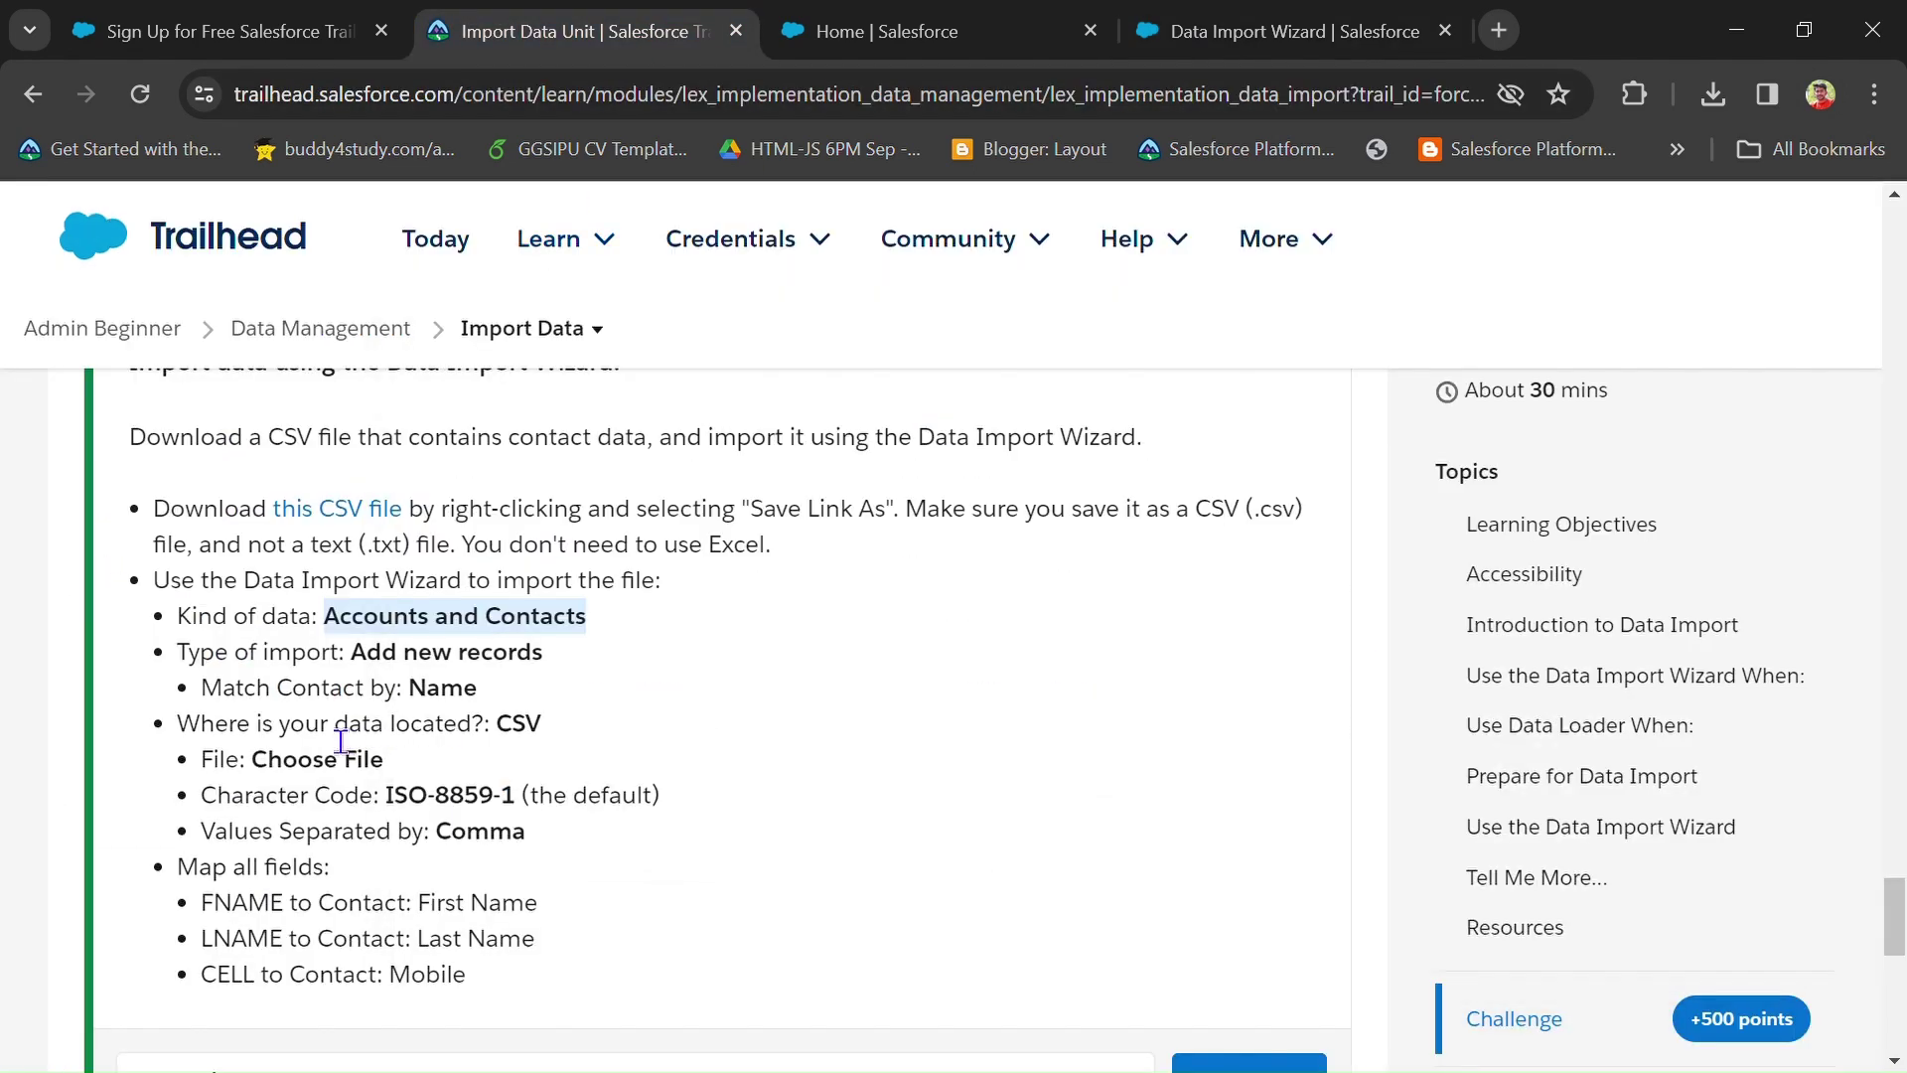
left_click_drag(349, 654, 557, 659)
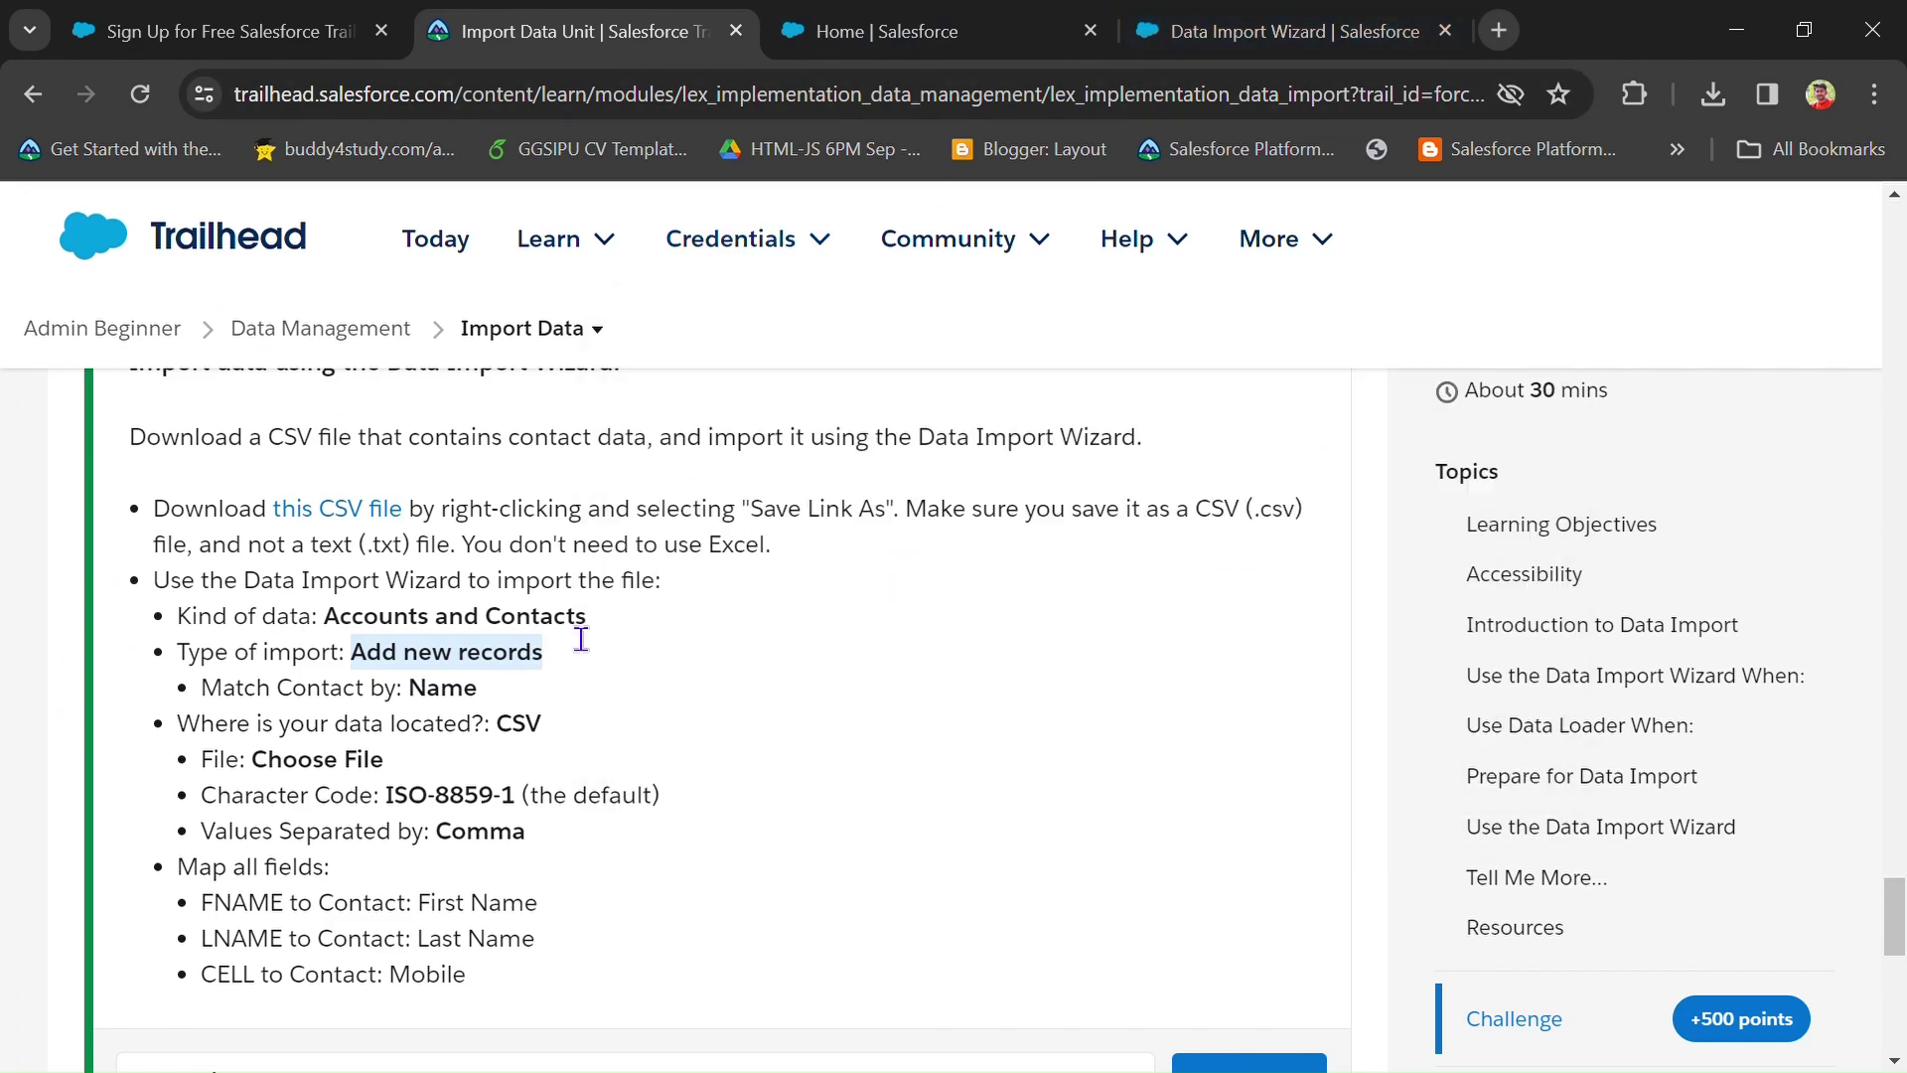
left_click_drag(409, 689, 491, 692)
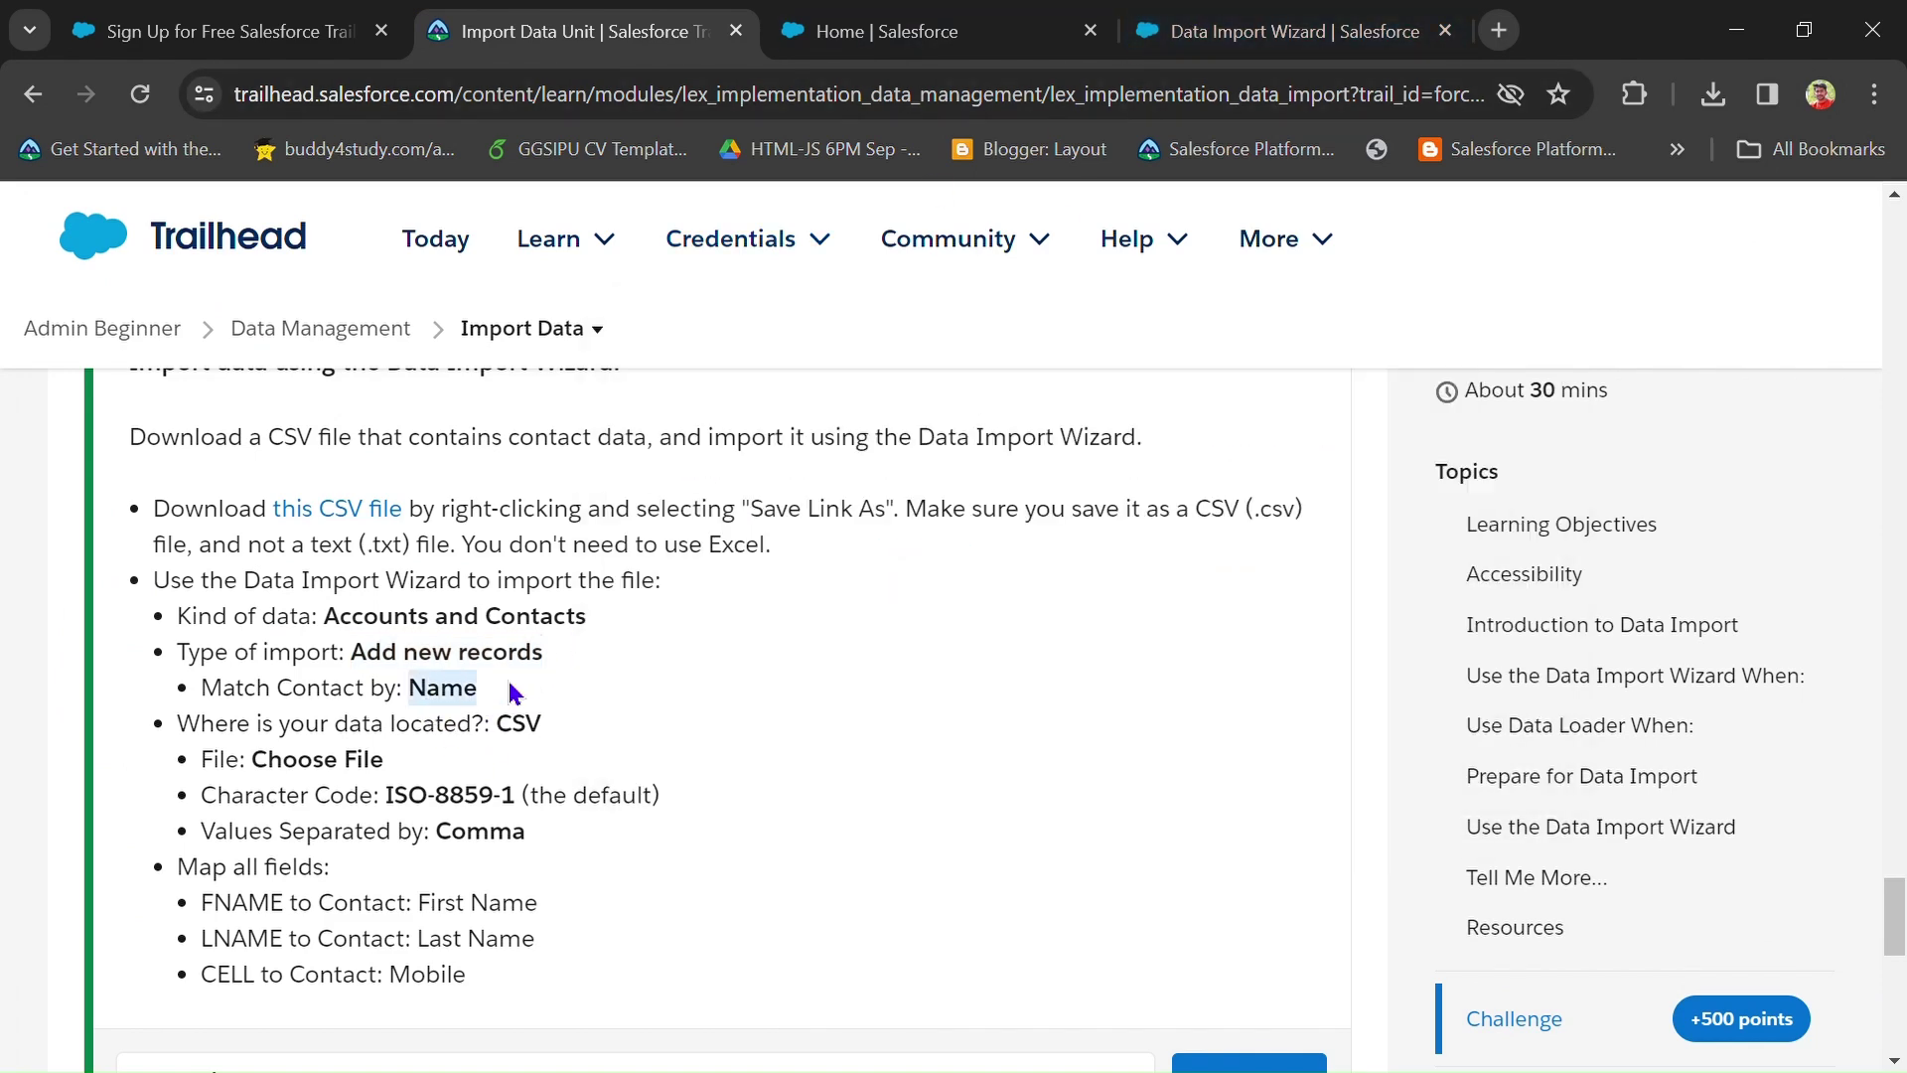
left_click_drag(277, 687, 479, 688)
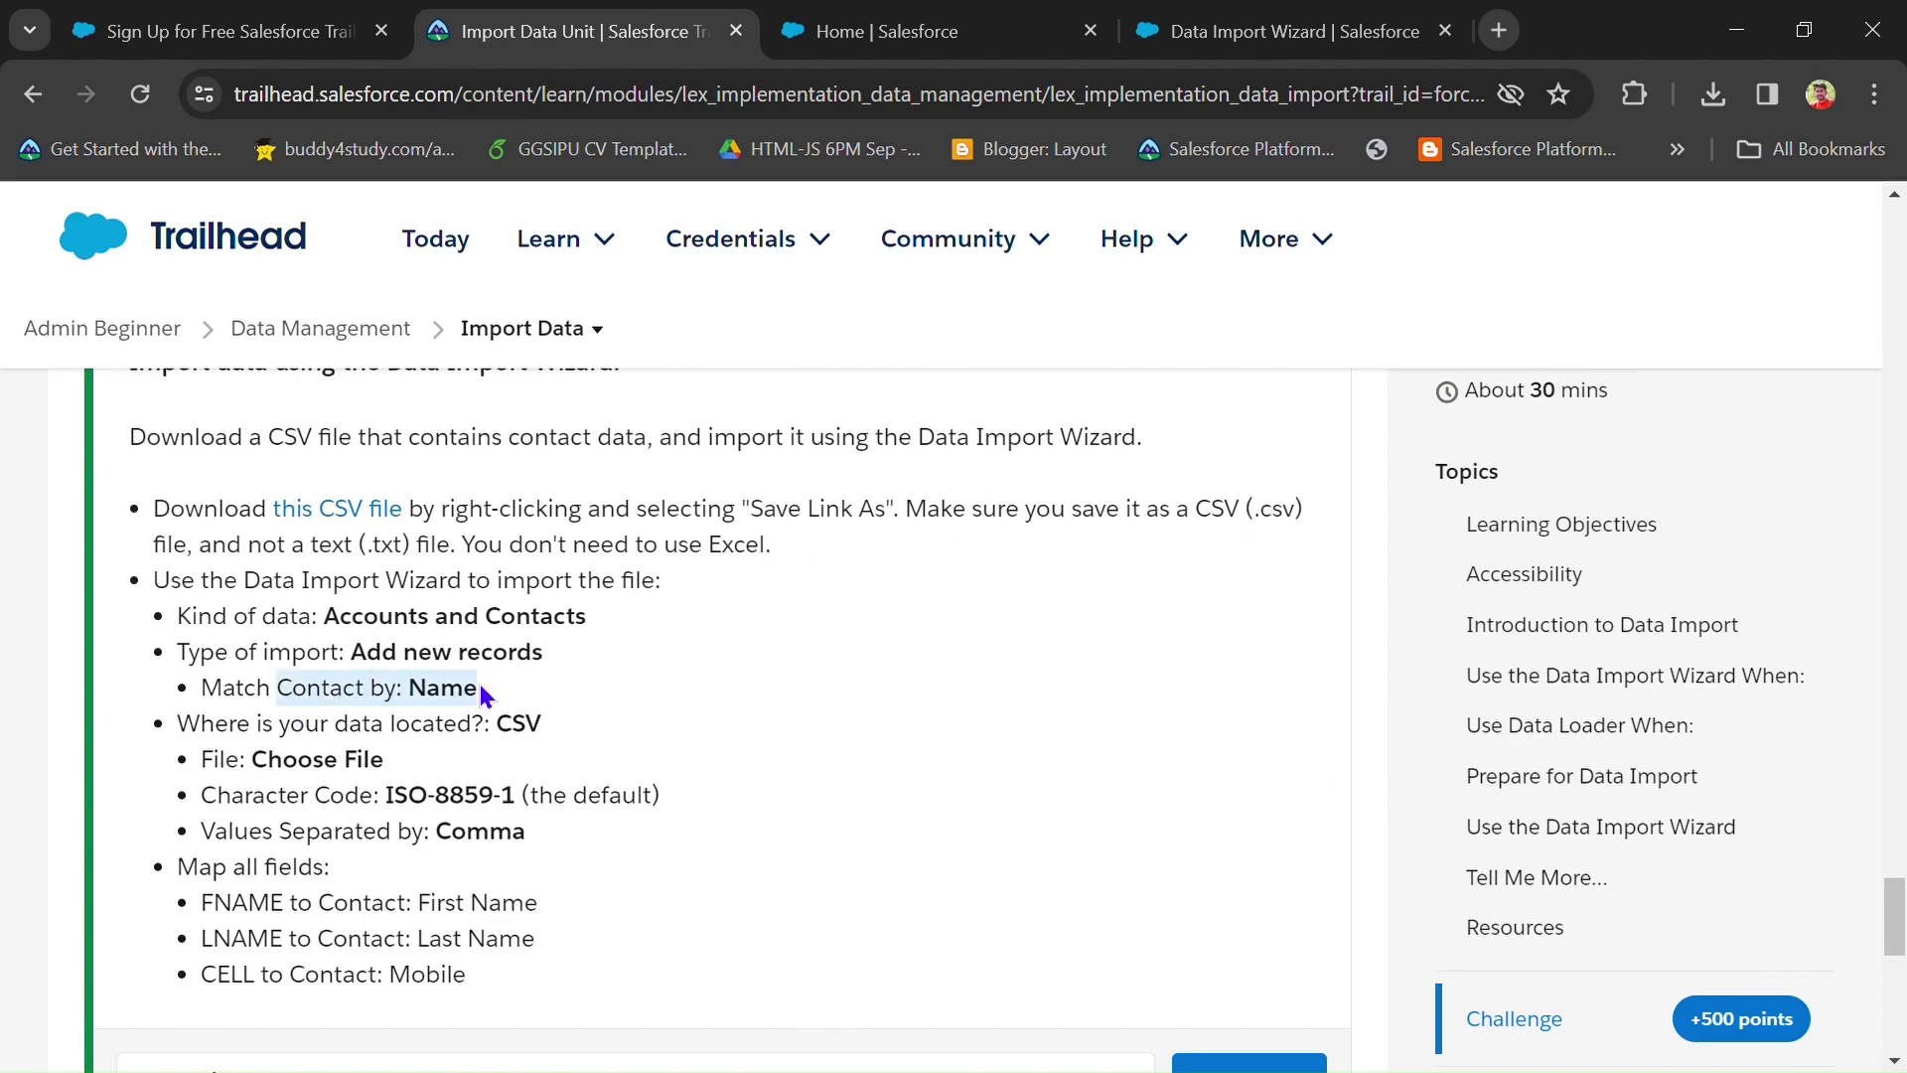
left_click(1180, 18)
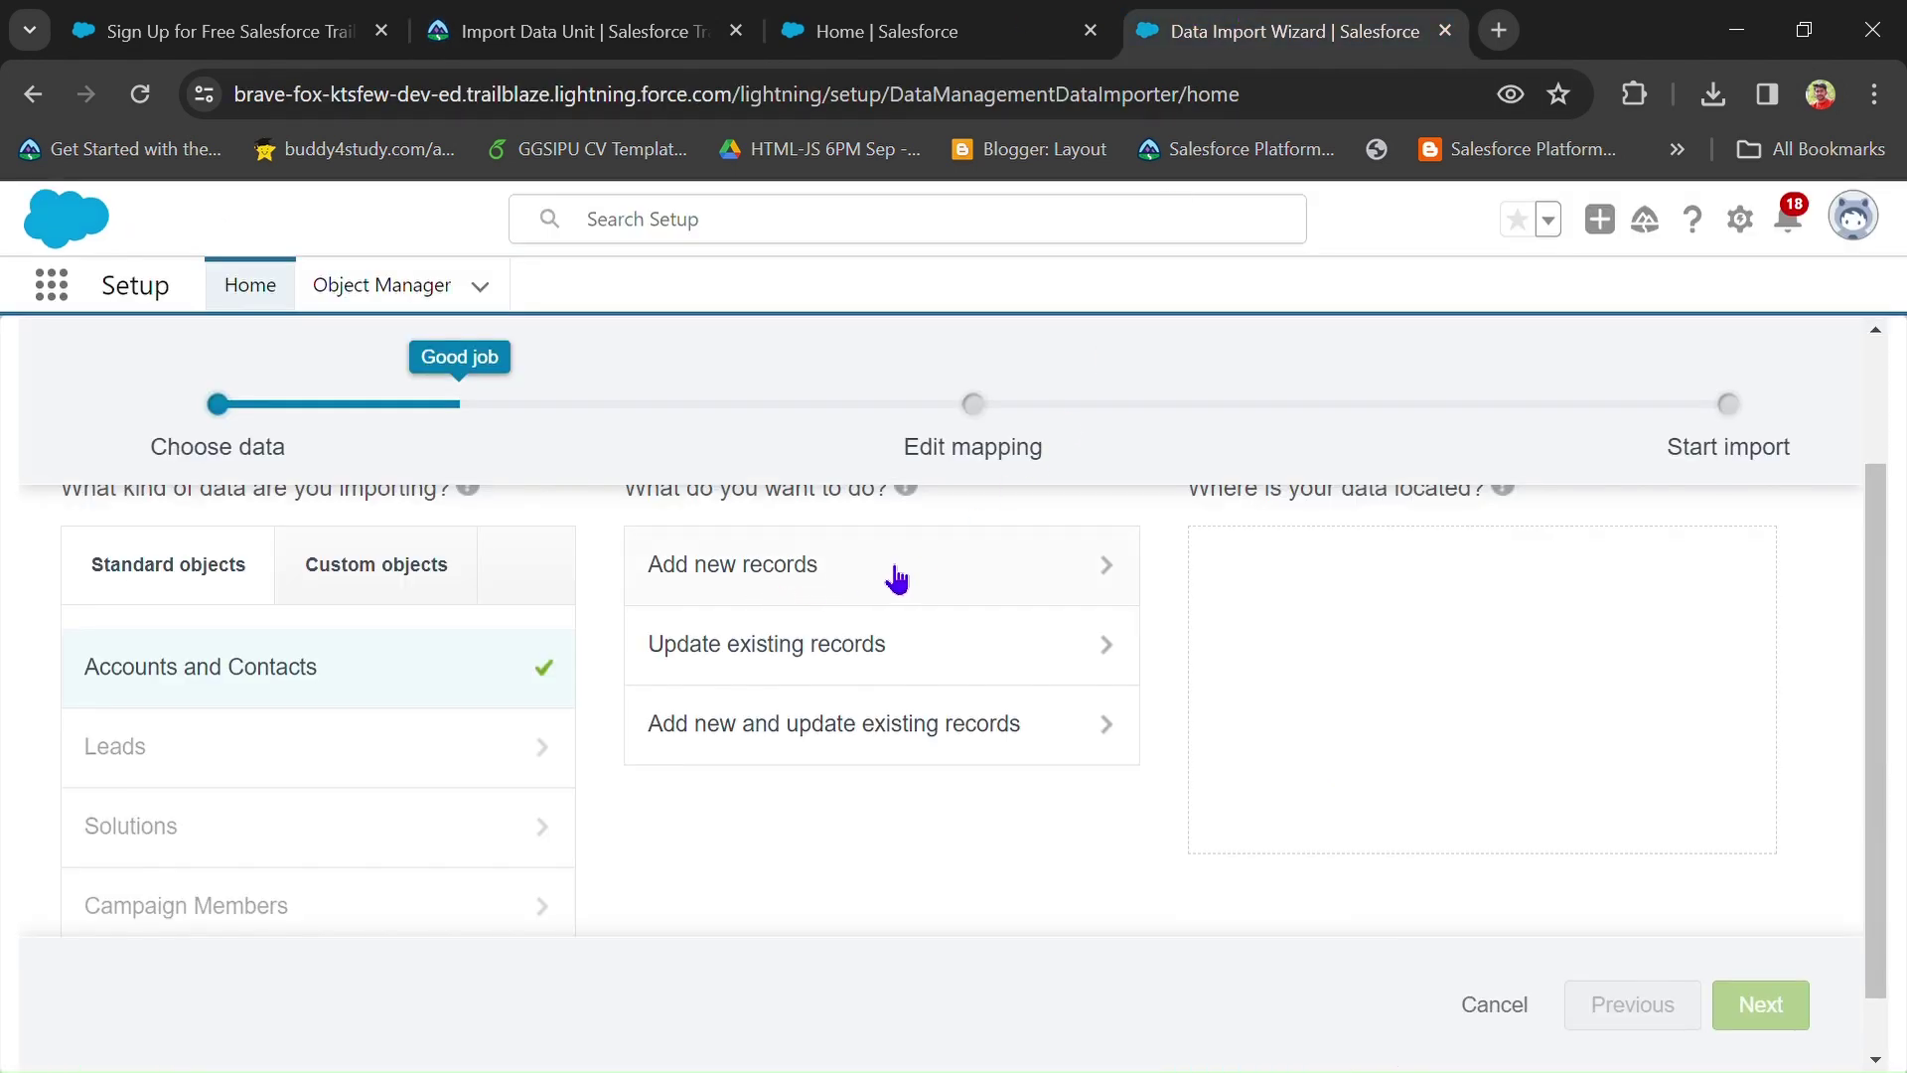
left_click(954, 589)
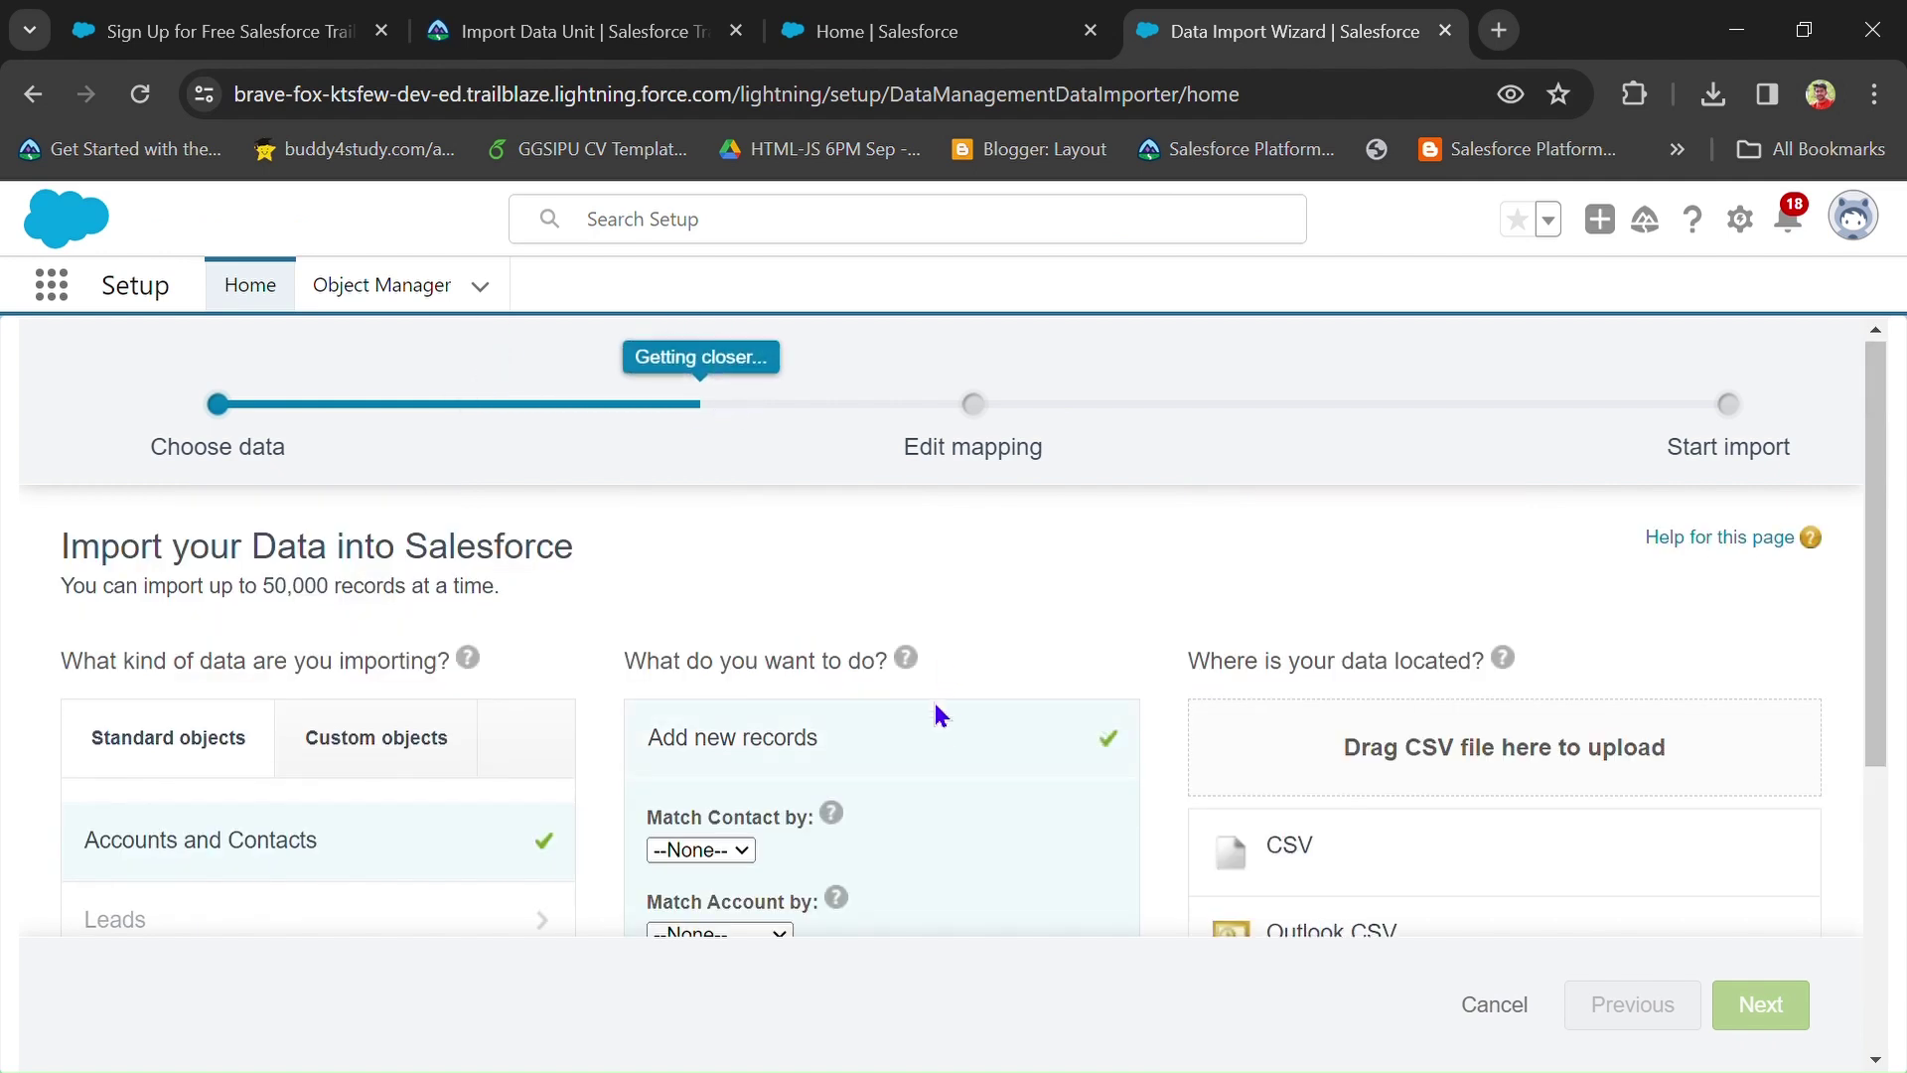
scroll(945, 724, "down", 2)
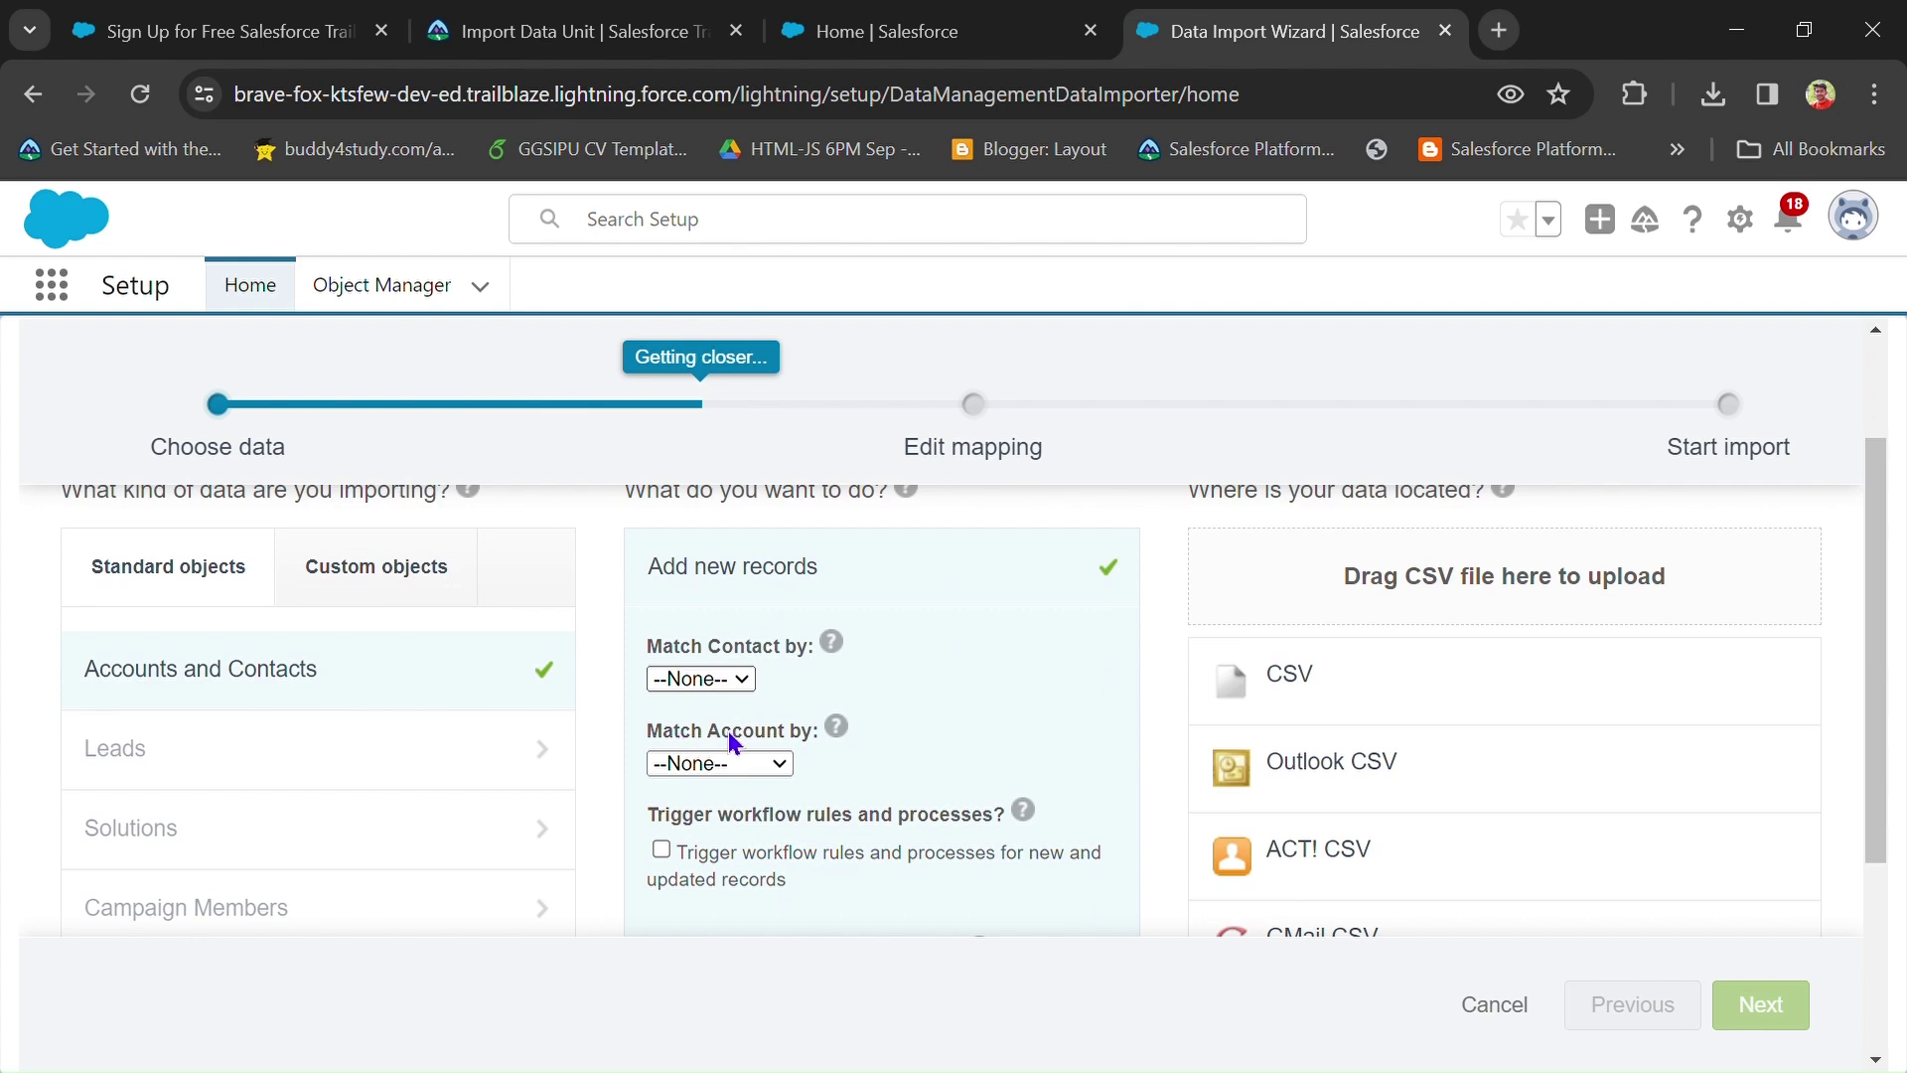
left_click(729, 730)
scroll(1241, 635, "down", 1)
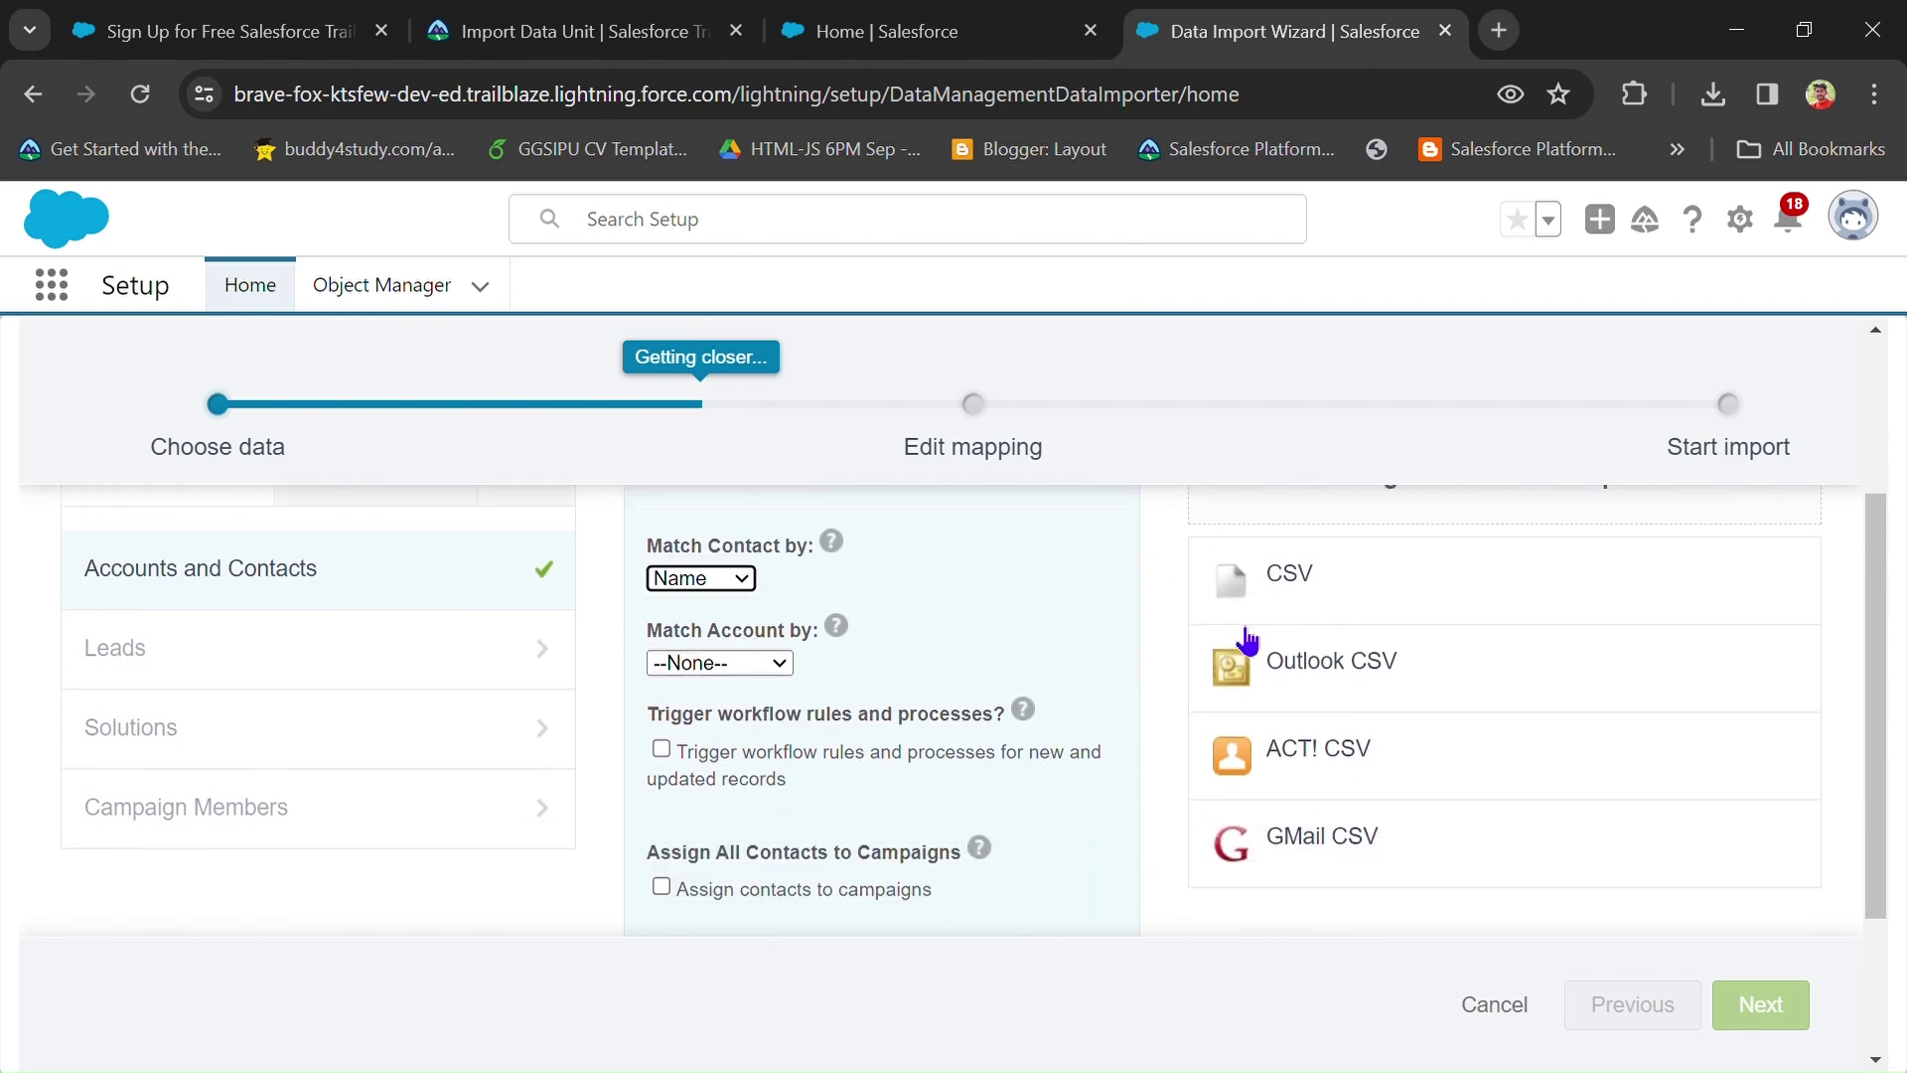
Choose CSV as the data source and select the downloaded file contacts_to_import (3).csv.
scroll(1291, 594, "up", 1)
left_click(1283, 655)
scroll(1356, 809, "down", 1)
left_click(1332, 817)
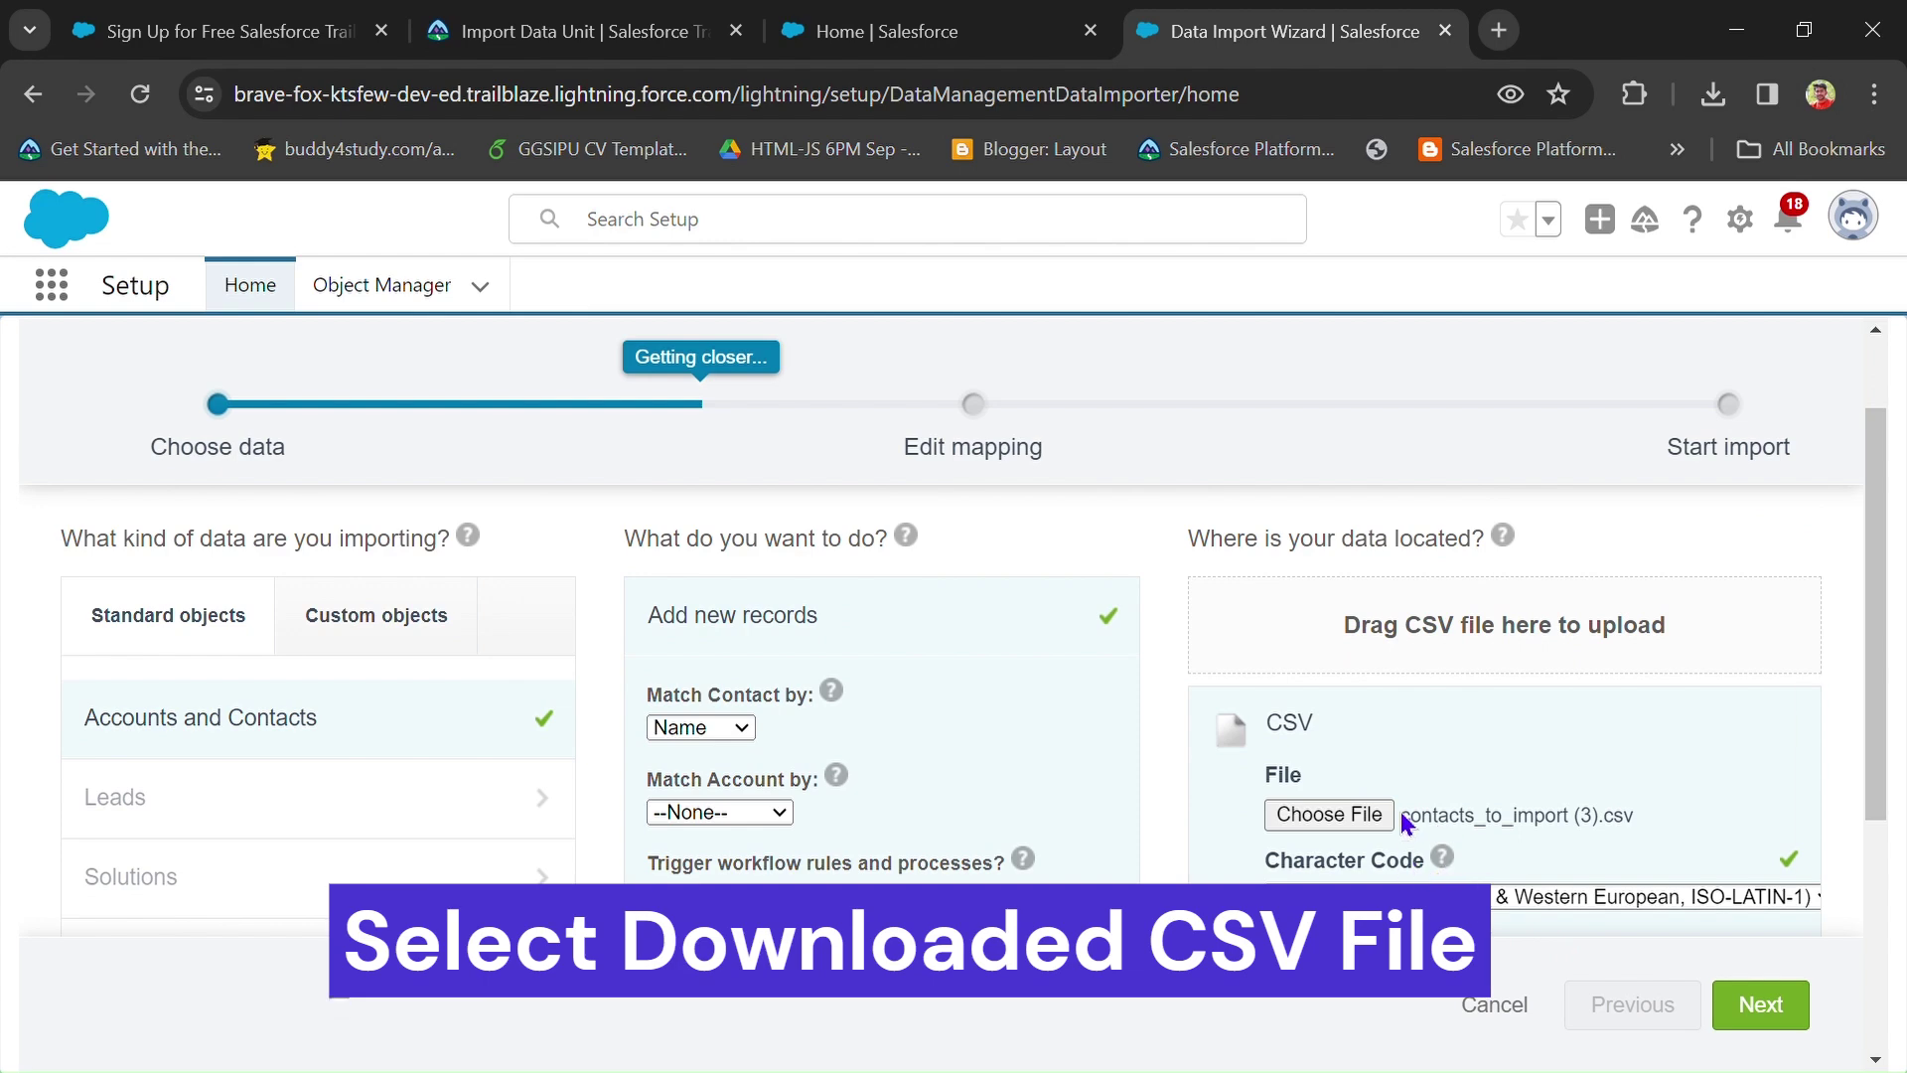
Continue to the field mapping and map the FNAME column to Contact: First Name.
scroll(1619, 814, "down", 1)
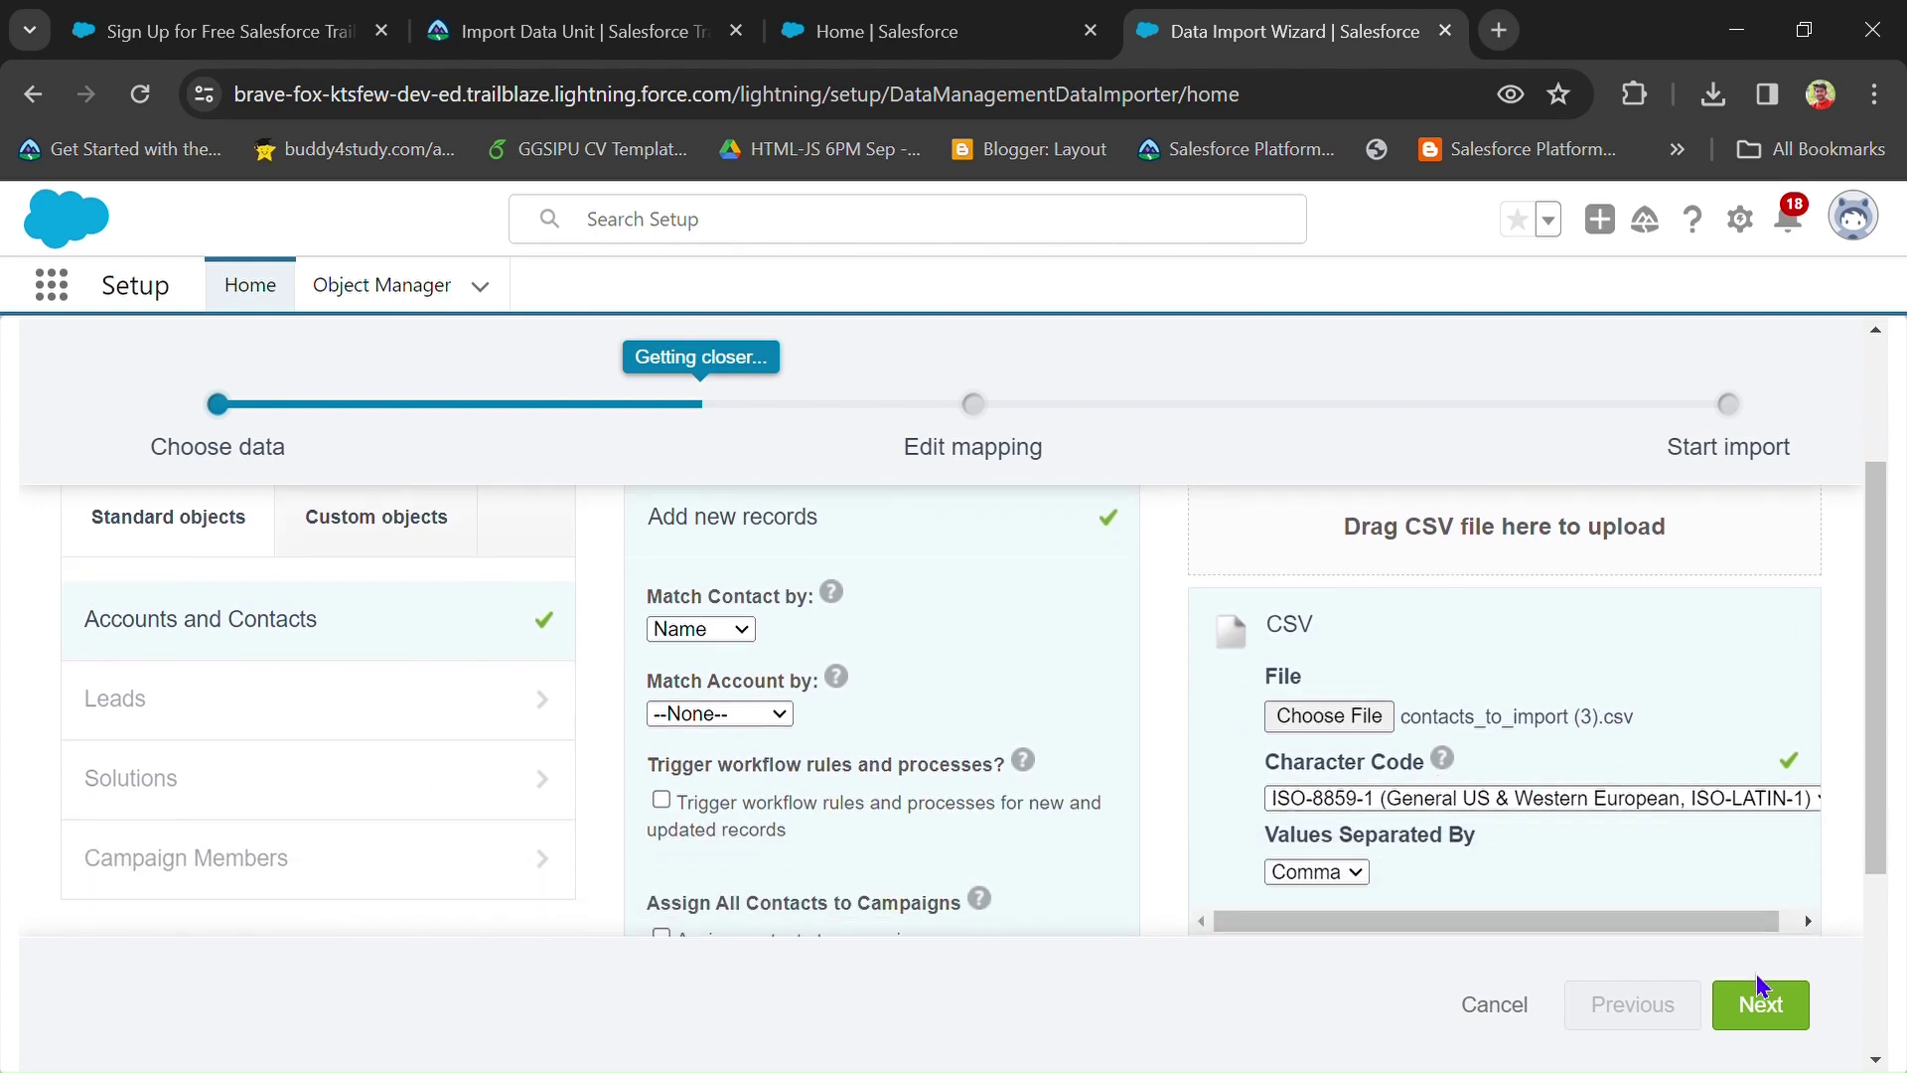
left_click(1787, 1026)
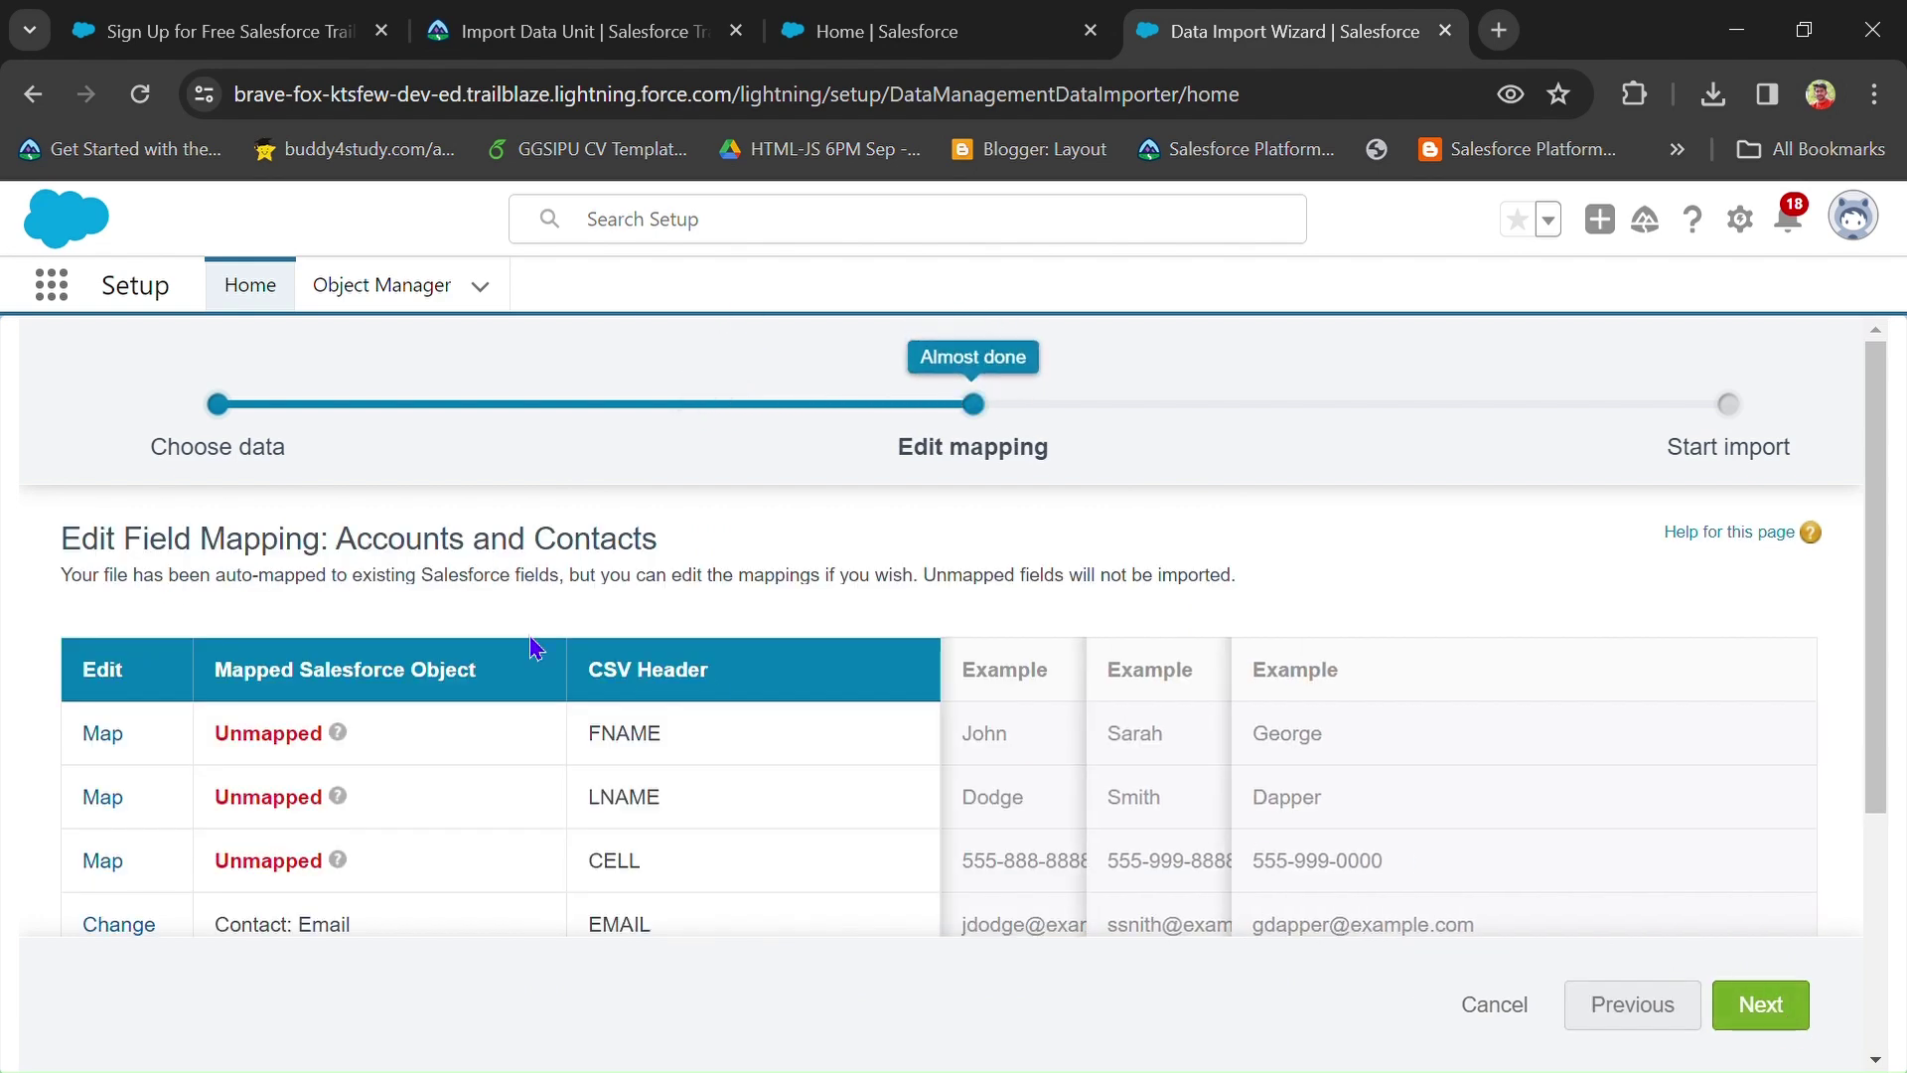
scroll(530, 639, "down", 1)
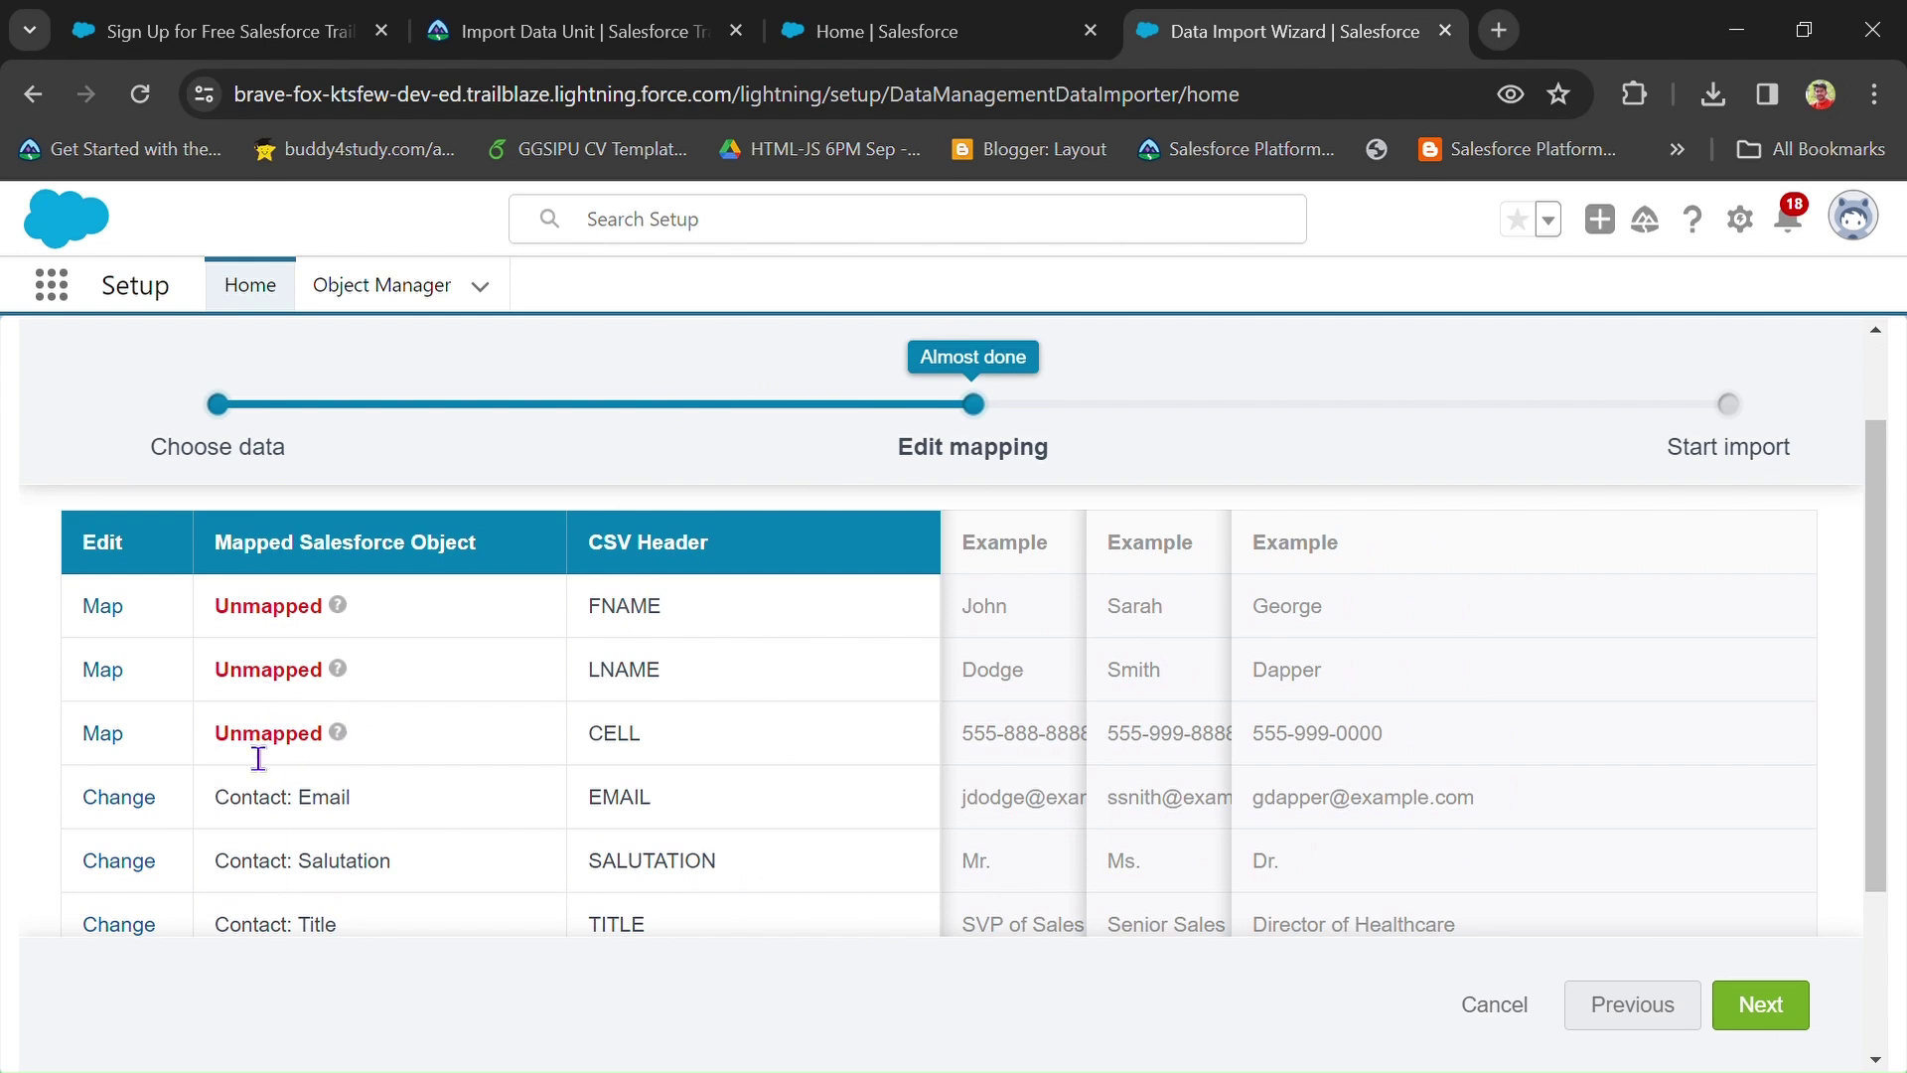
left_click(111, 611)
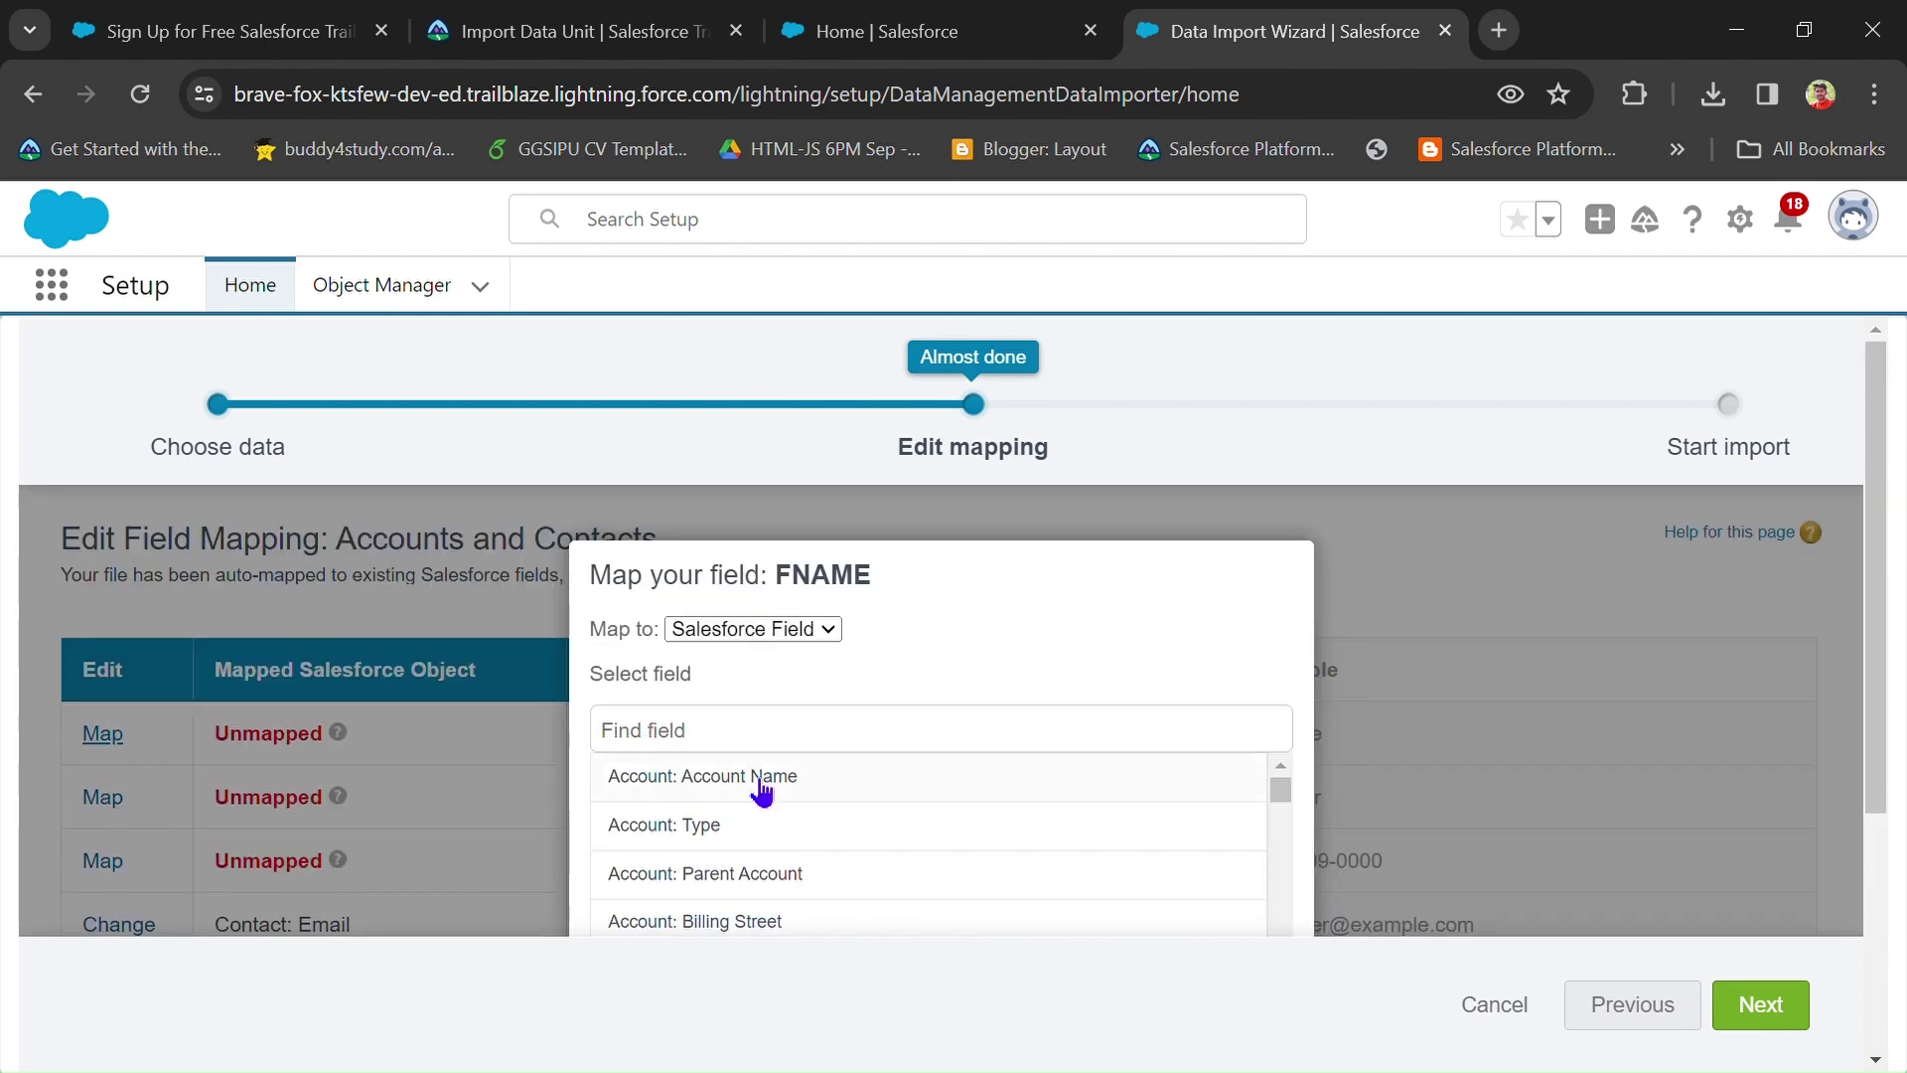
scroll(1012, 665, "down", 1)
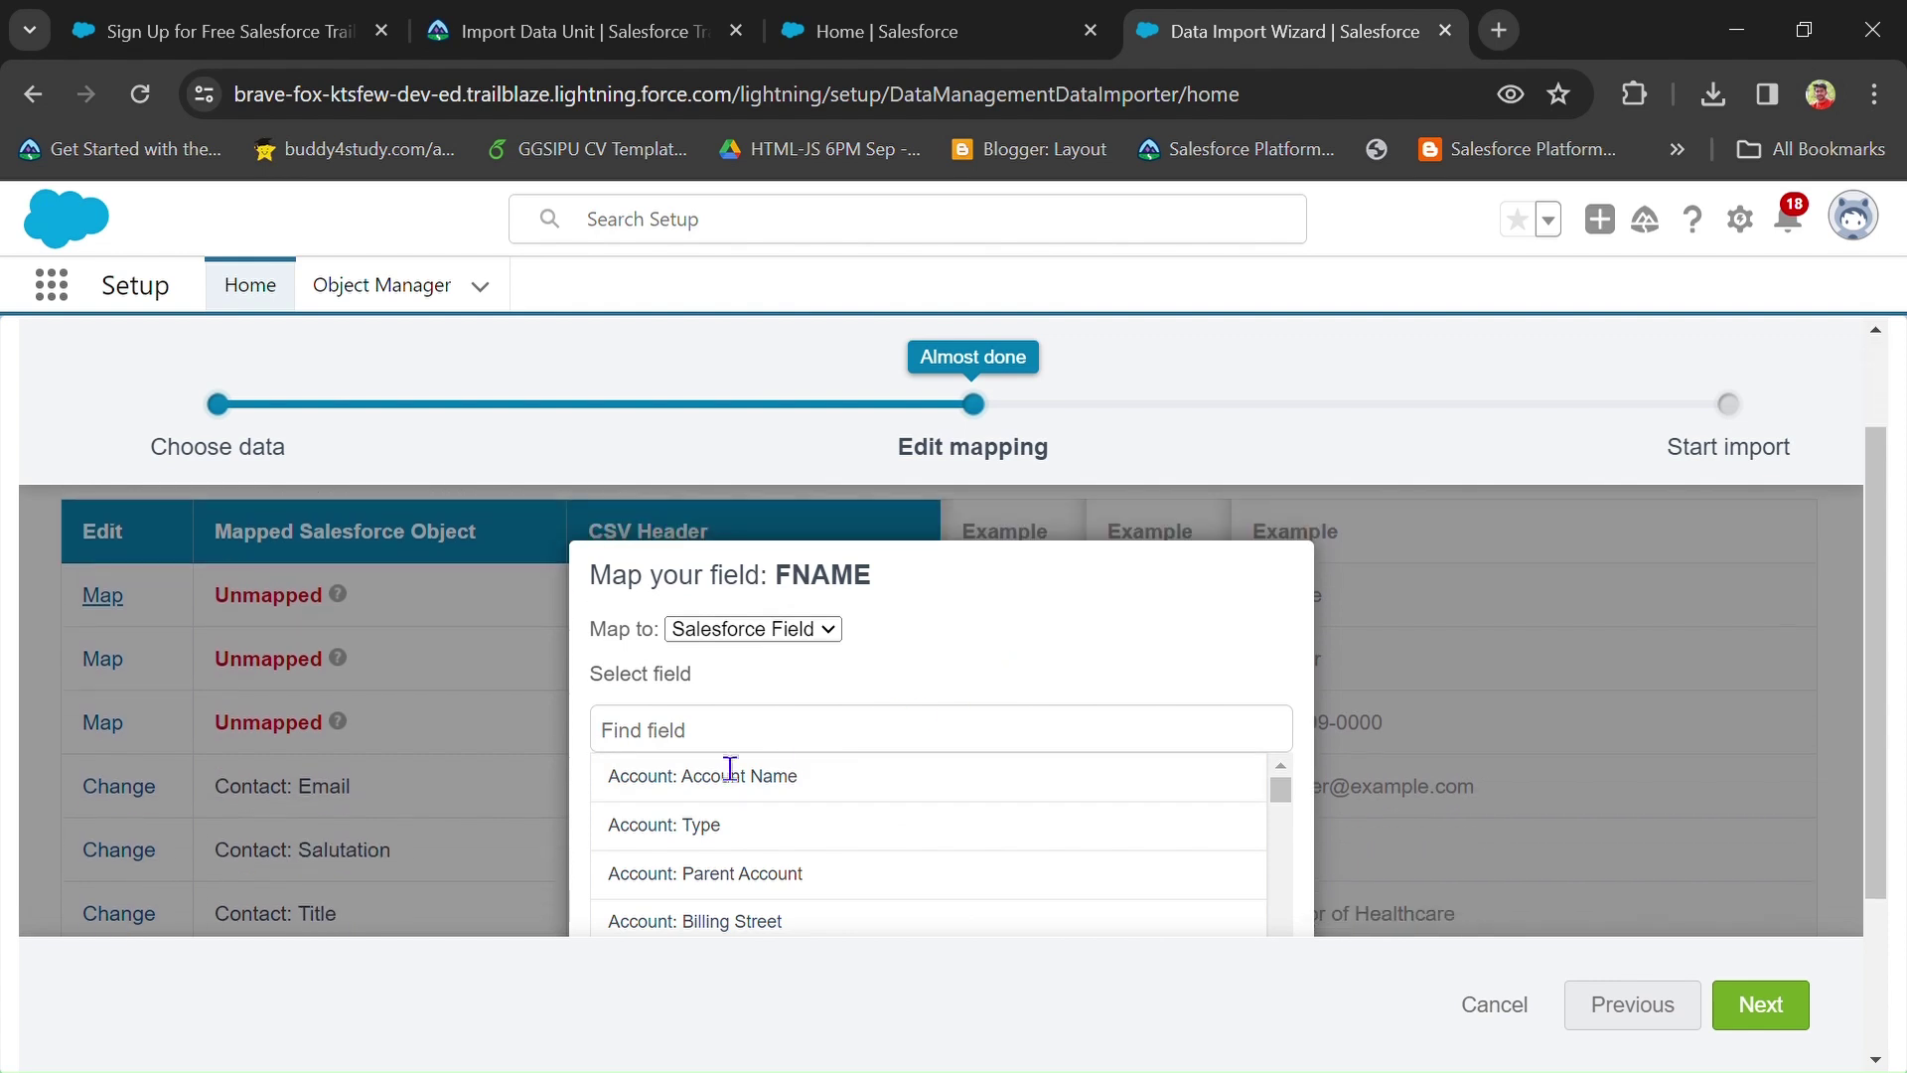
key("ctrl+minus")
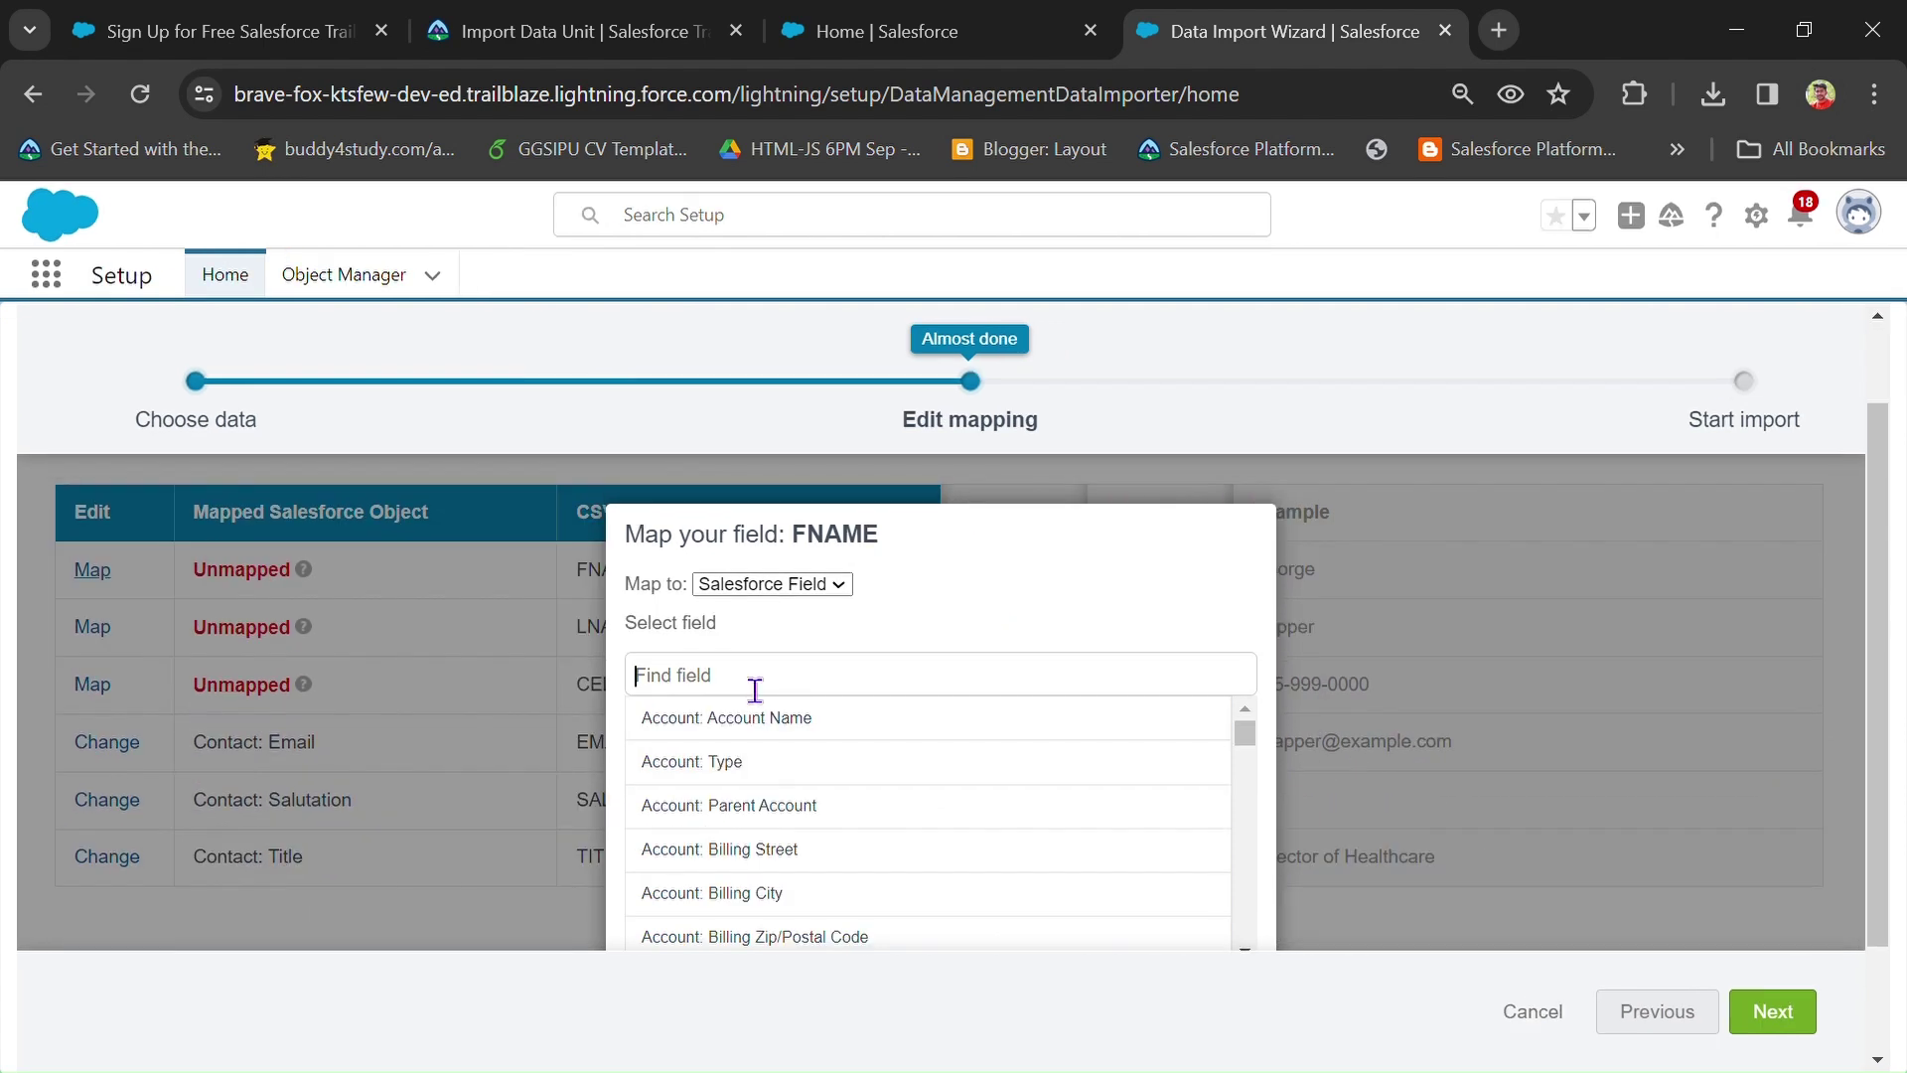
type("First")
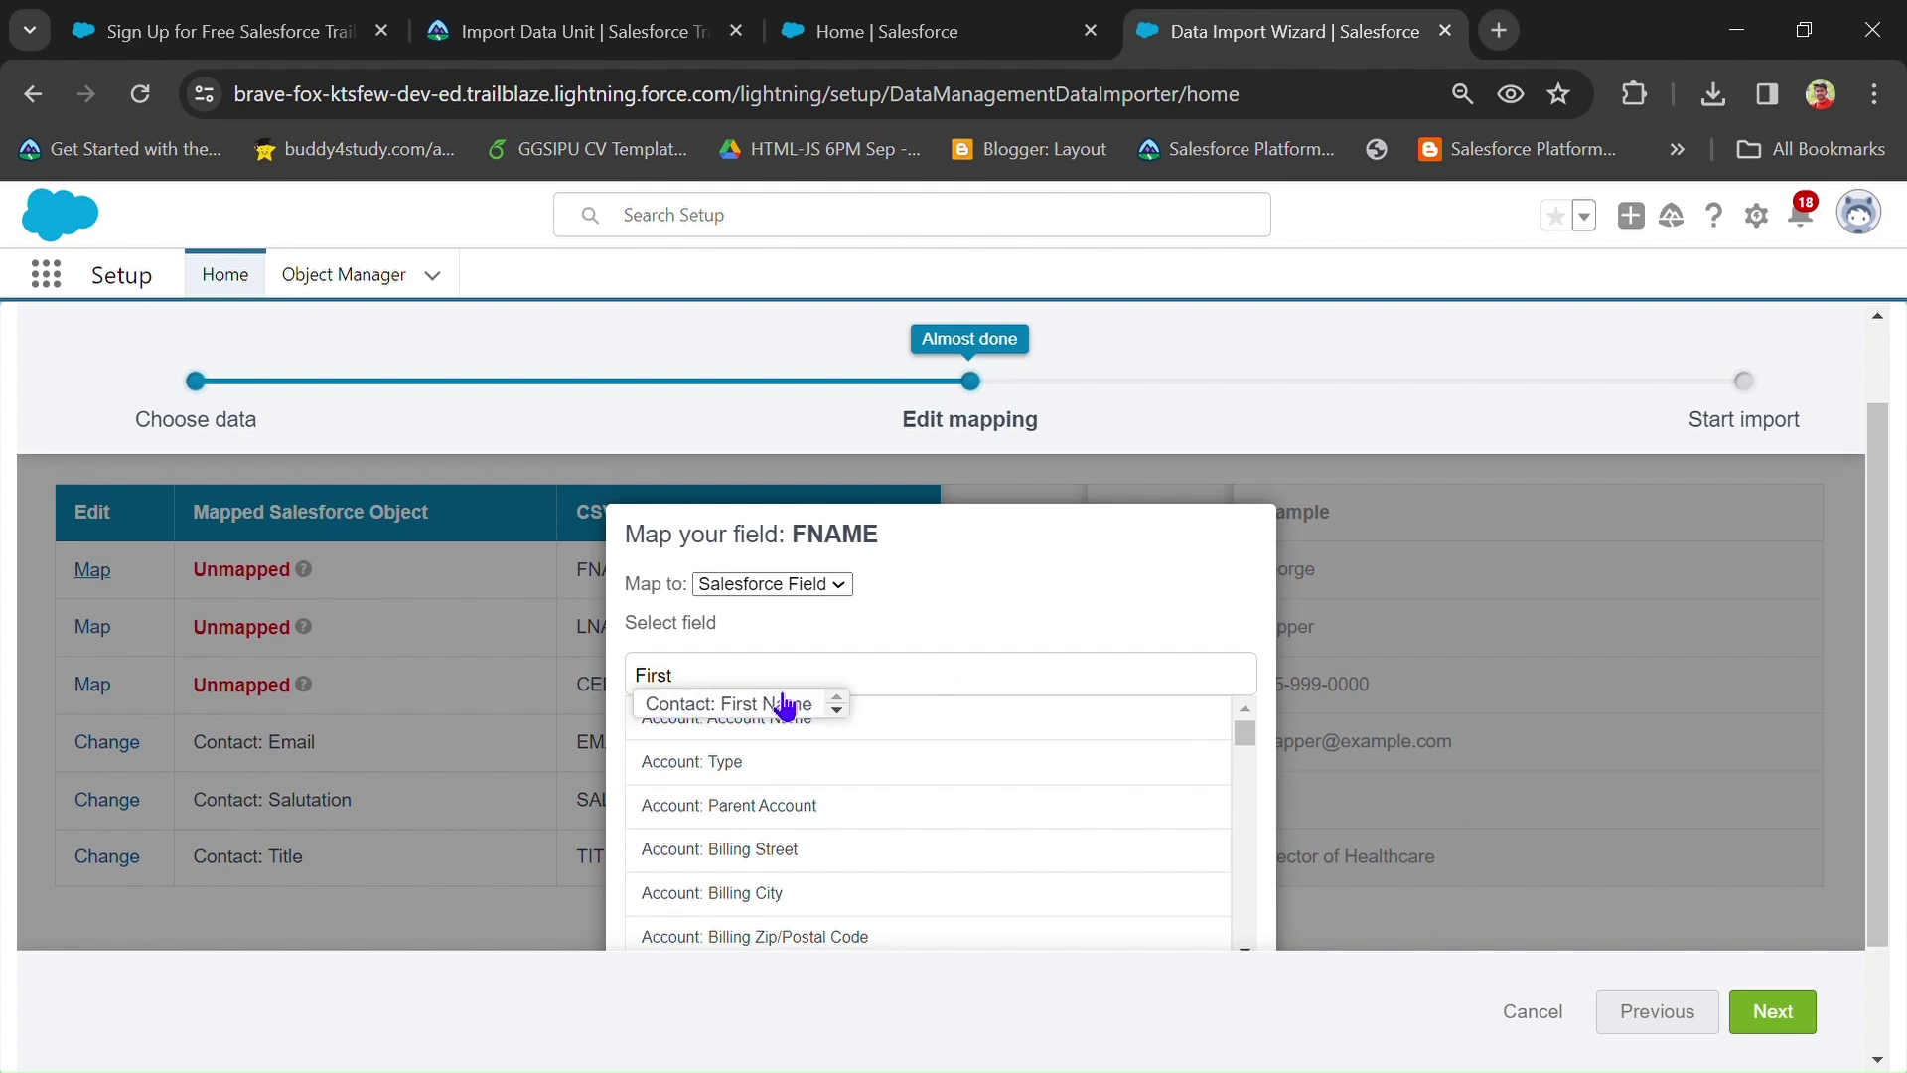
left_click(736, 703)
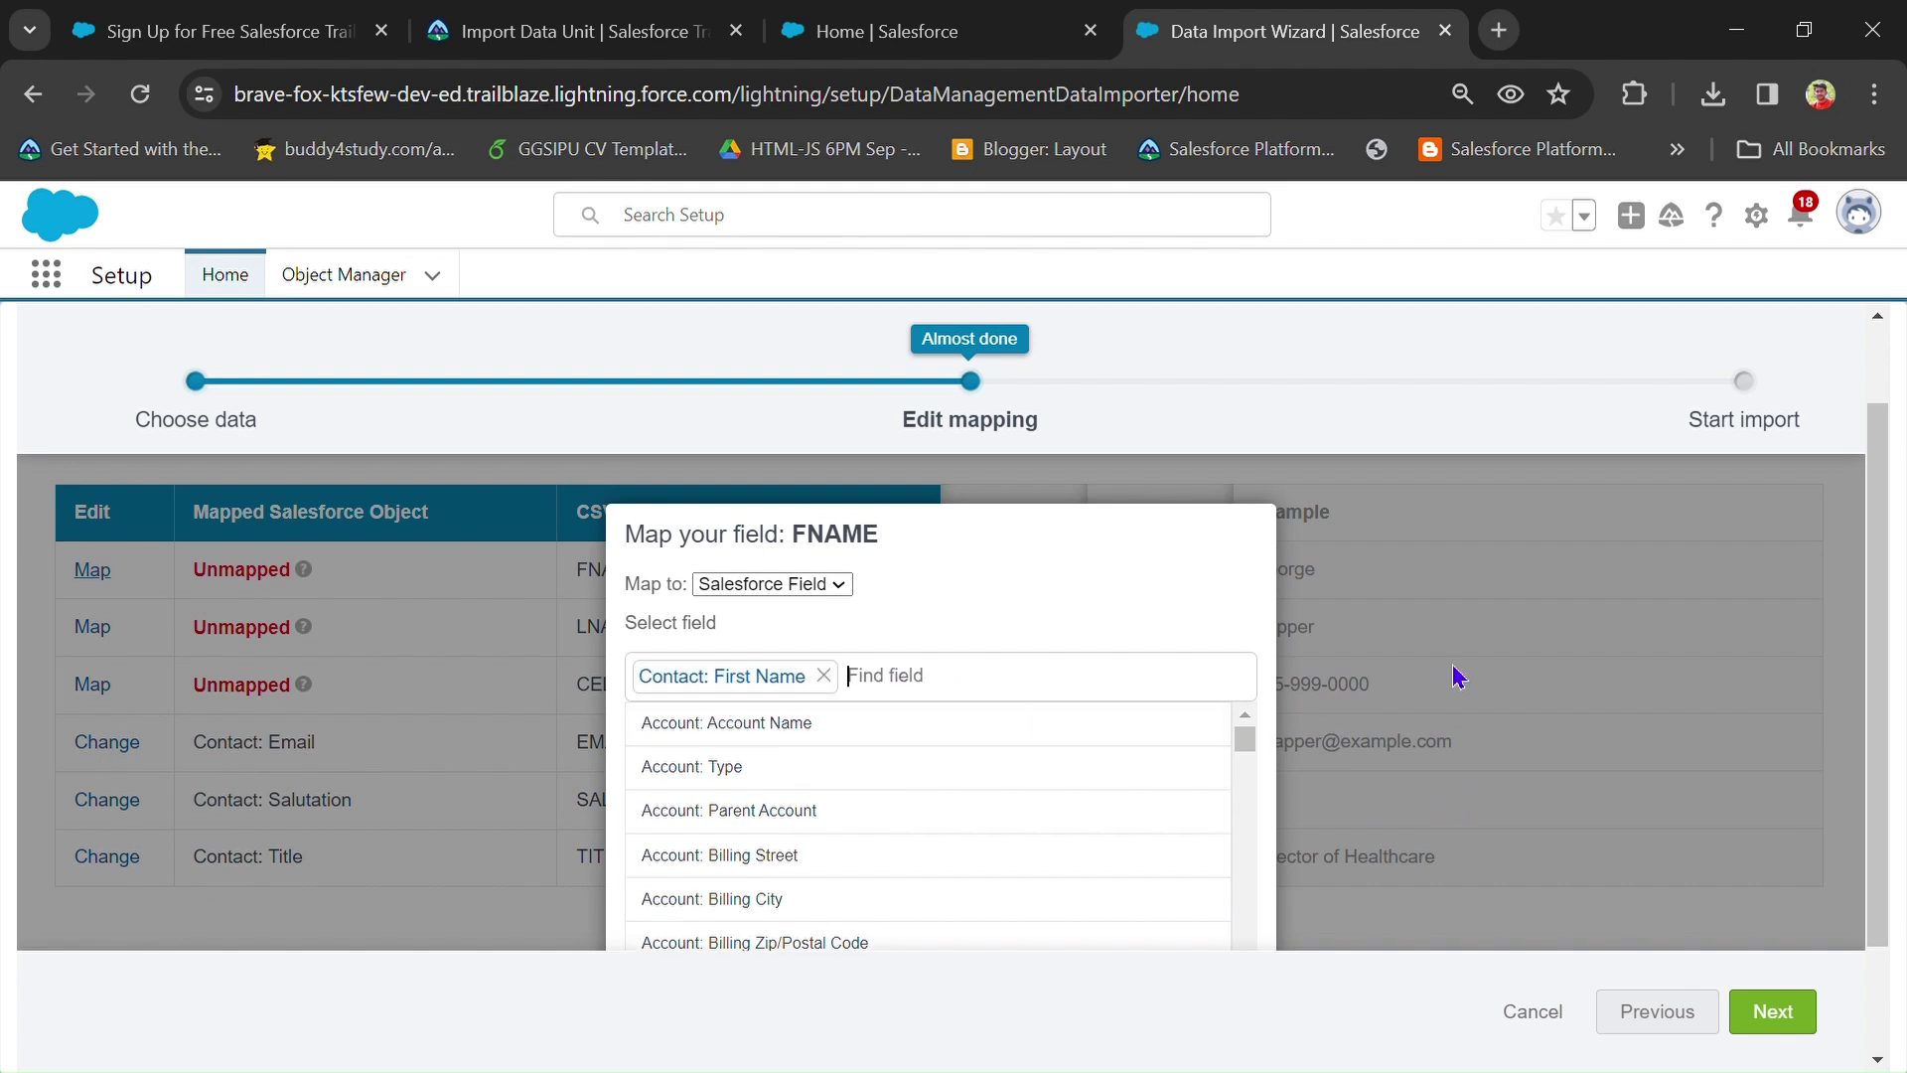
scroll(1456, 676, "down", 2)
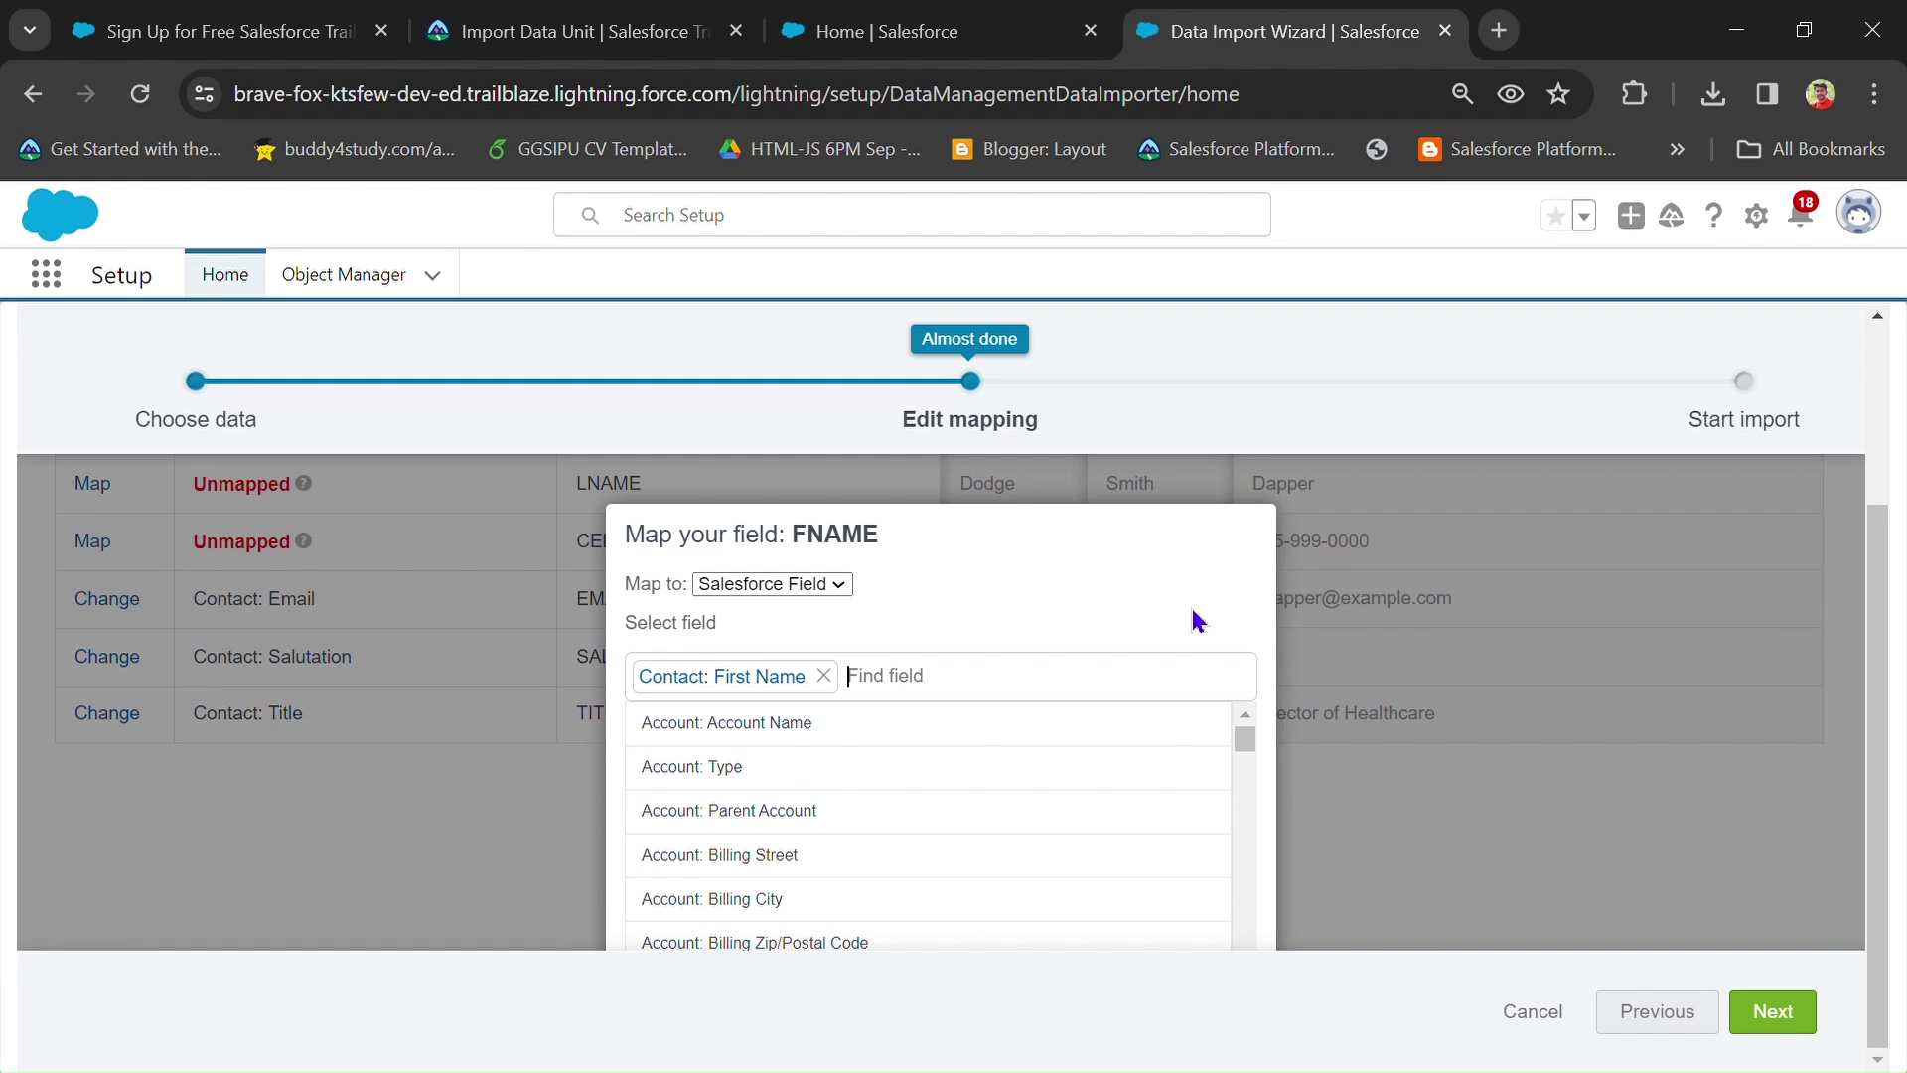
key("ctrl+minus")
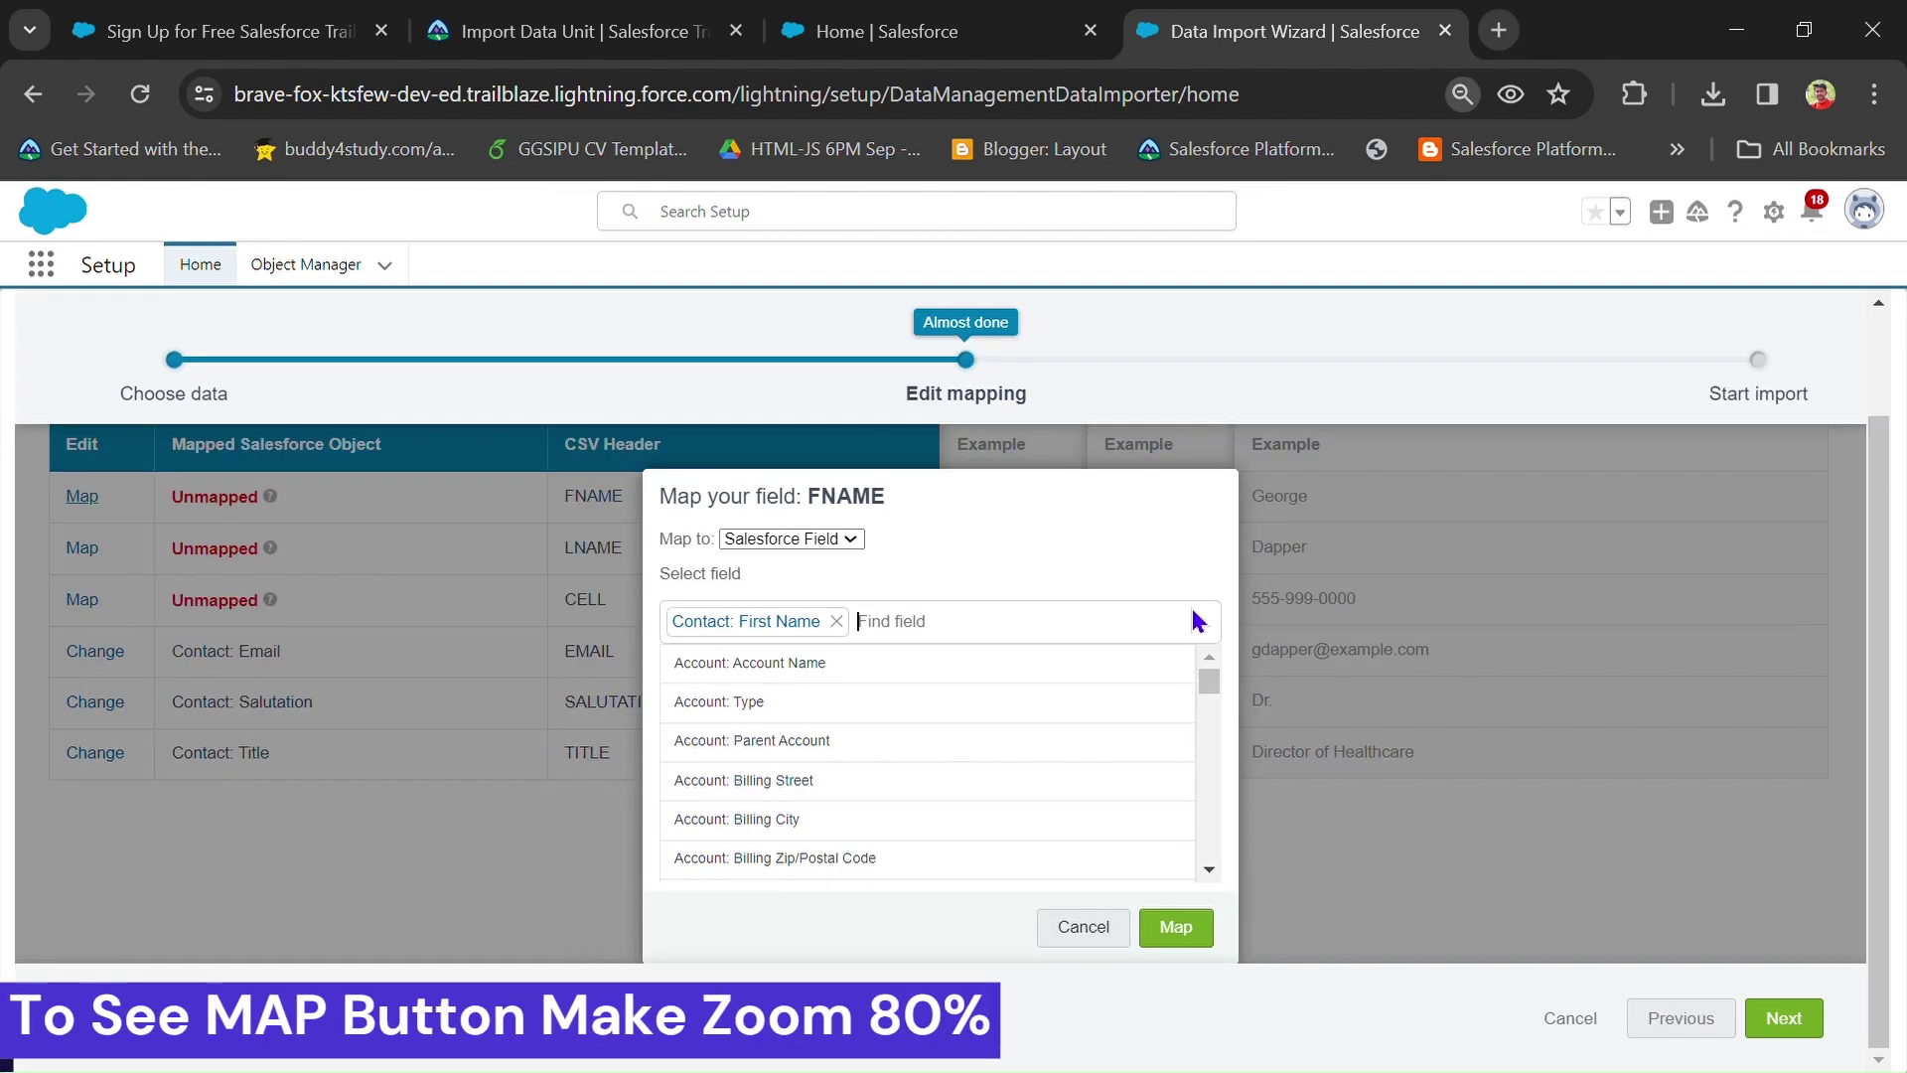
left_click(1176, 926)
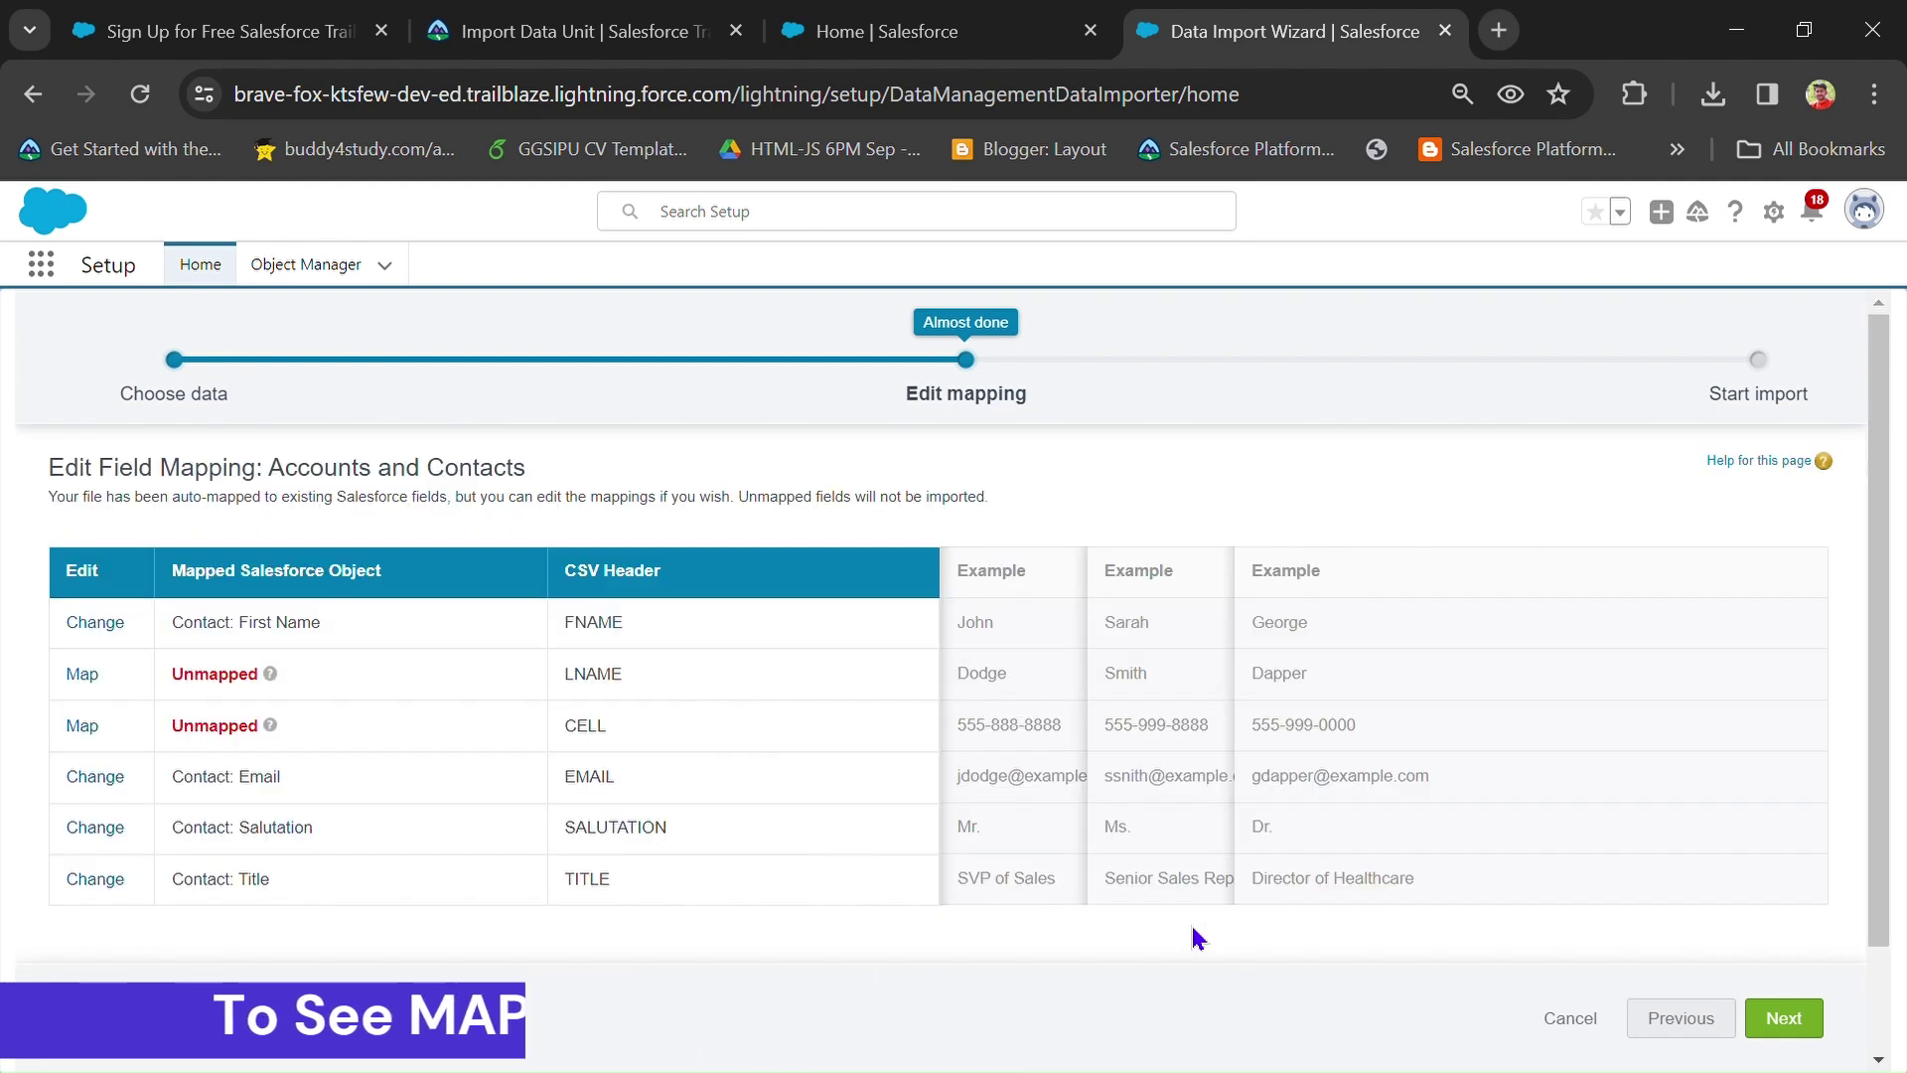
Map the LNAME column to Contact: Last Name.
left_click(83, 674)
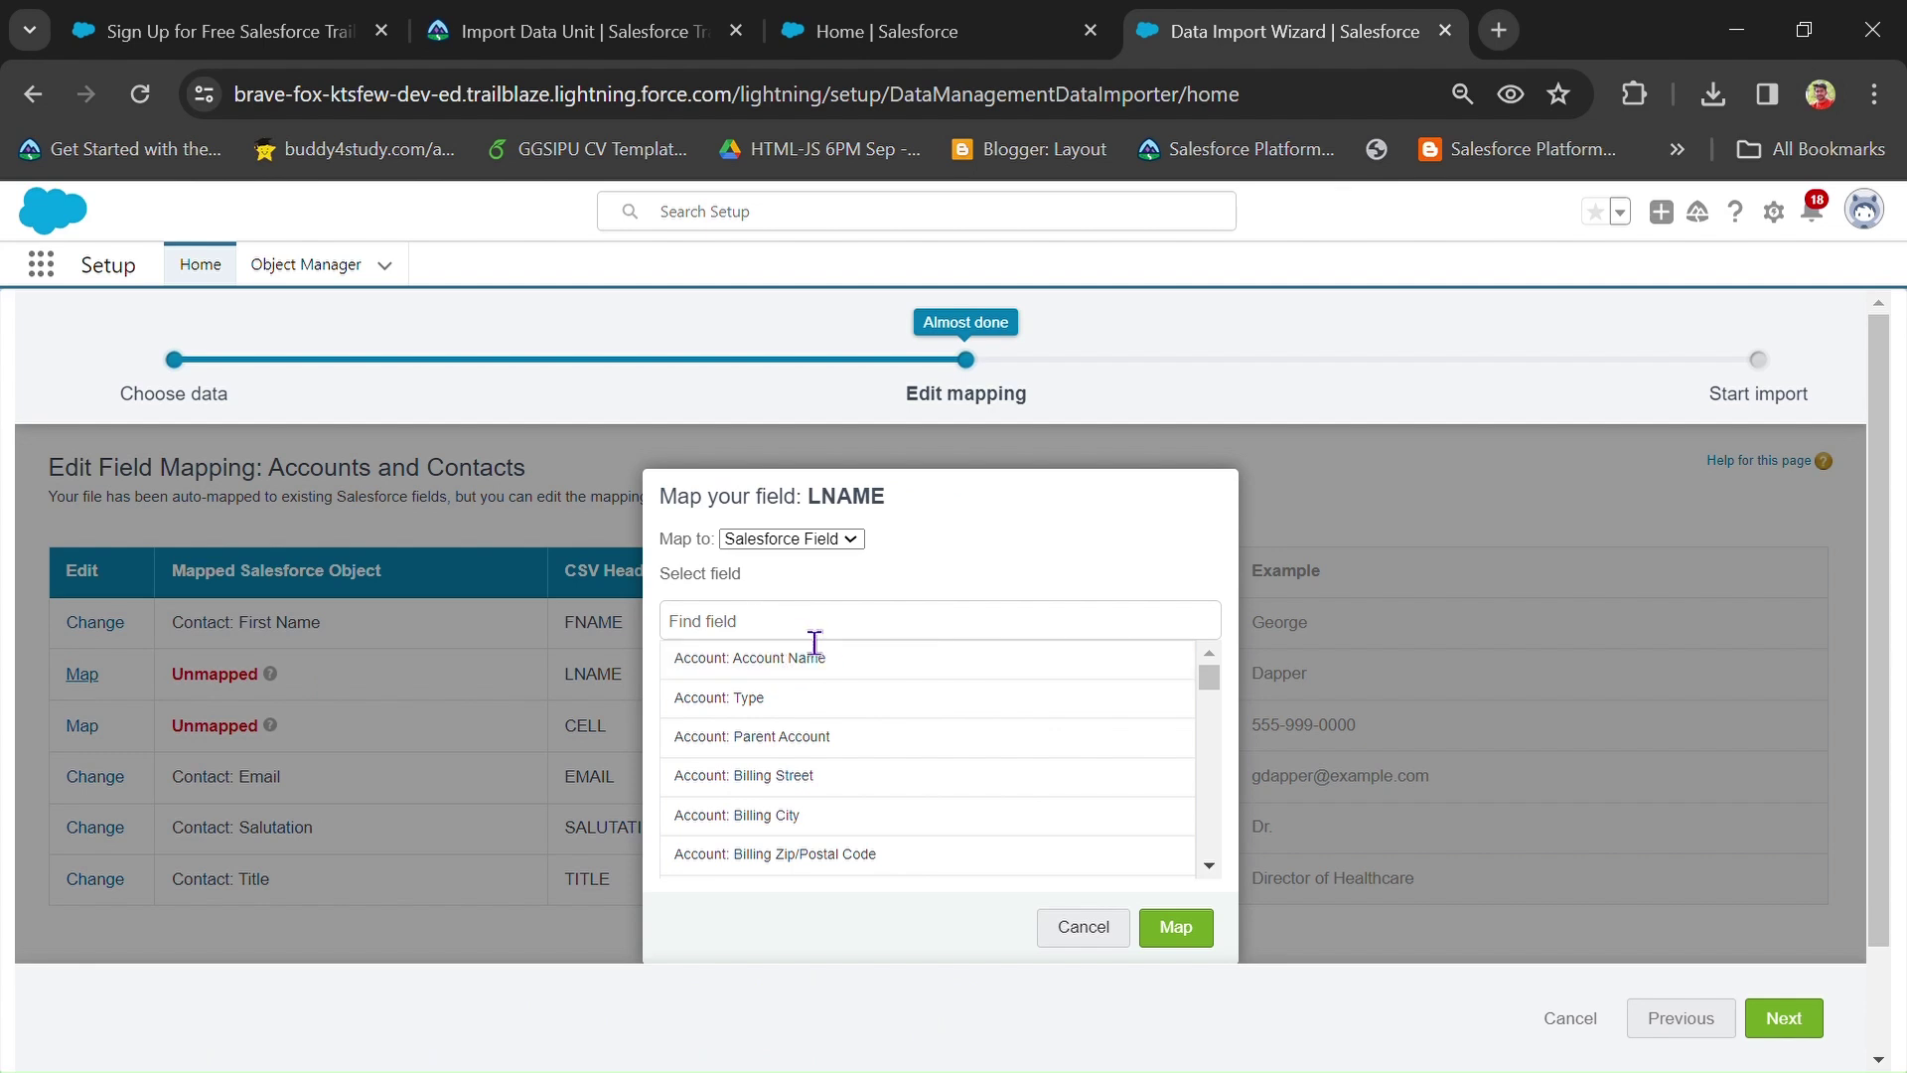
type("Last")
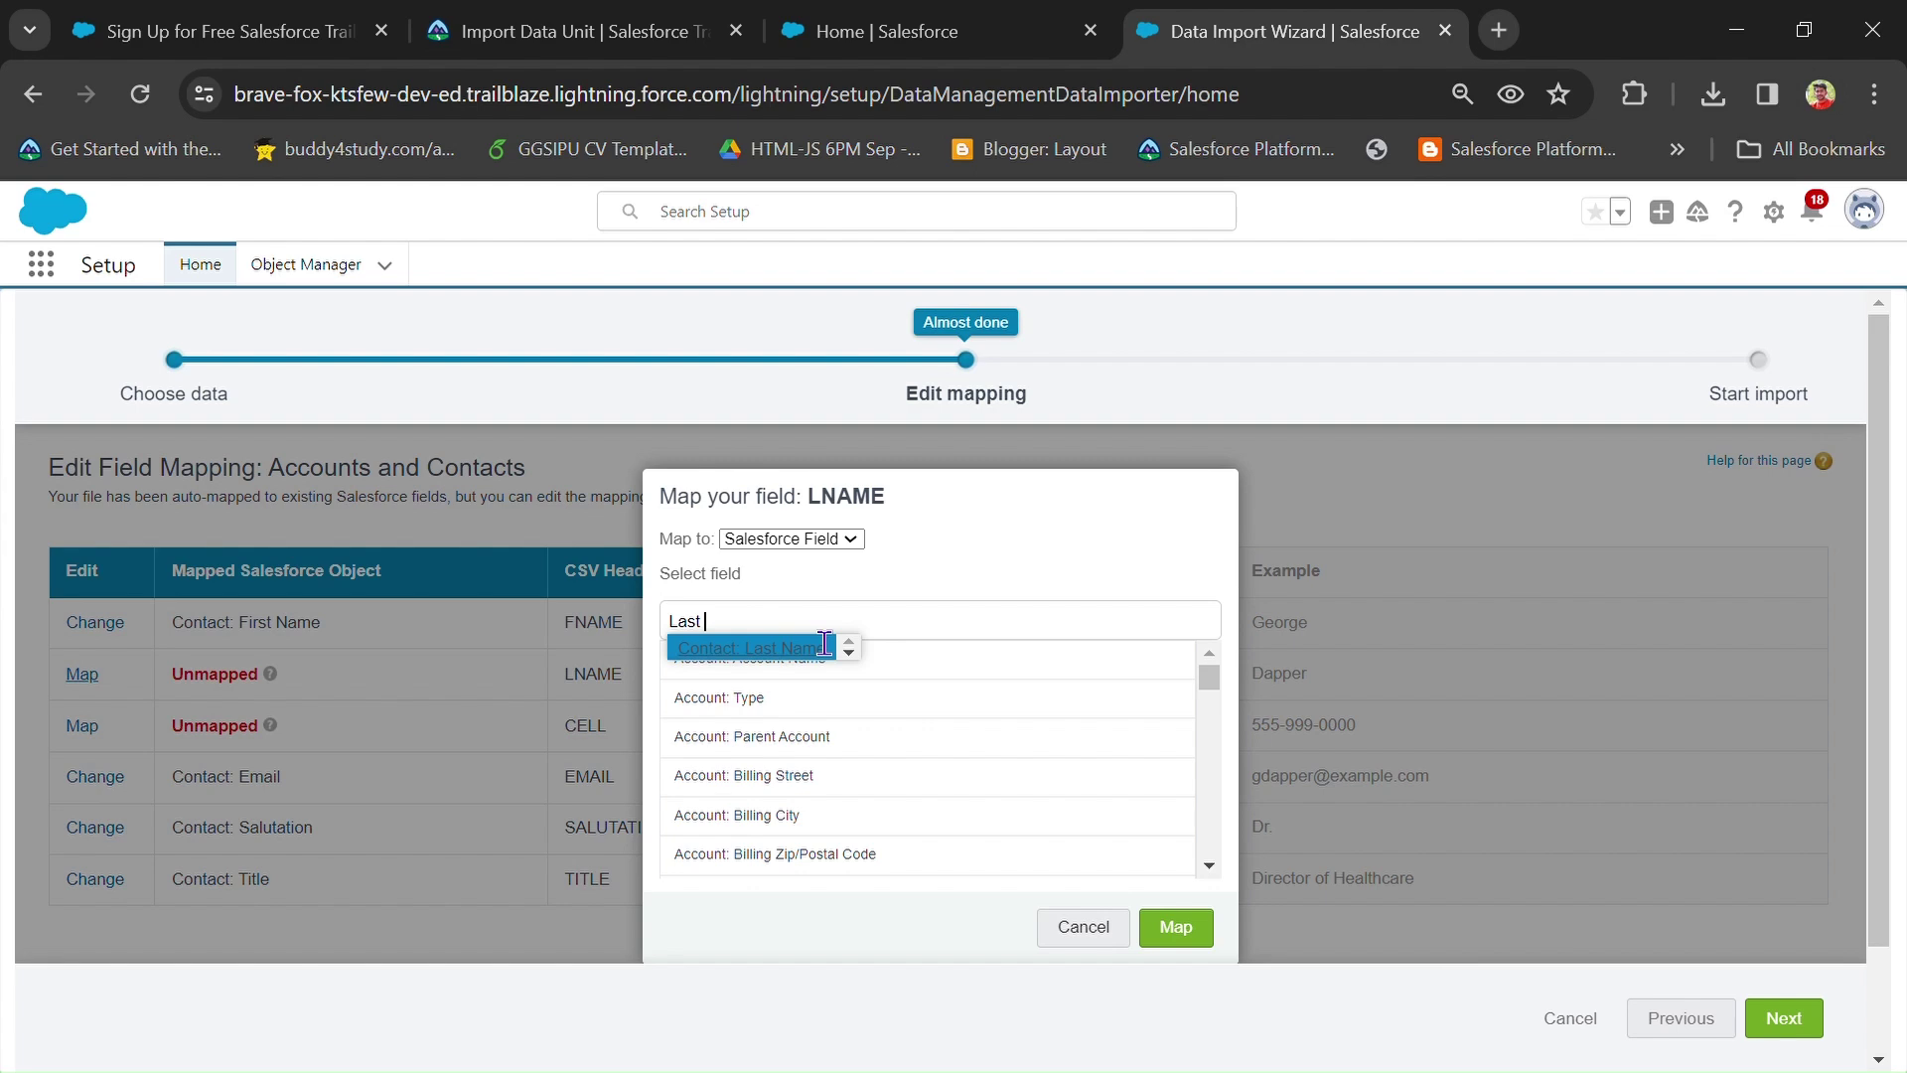
left_click(783, 645)
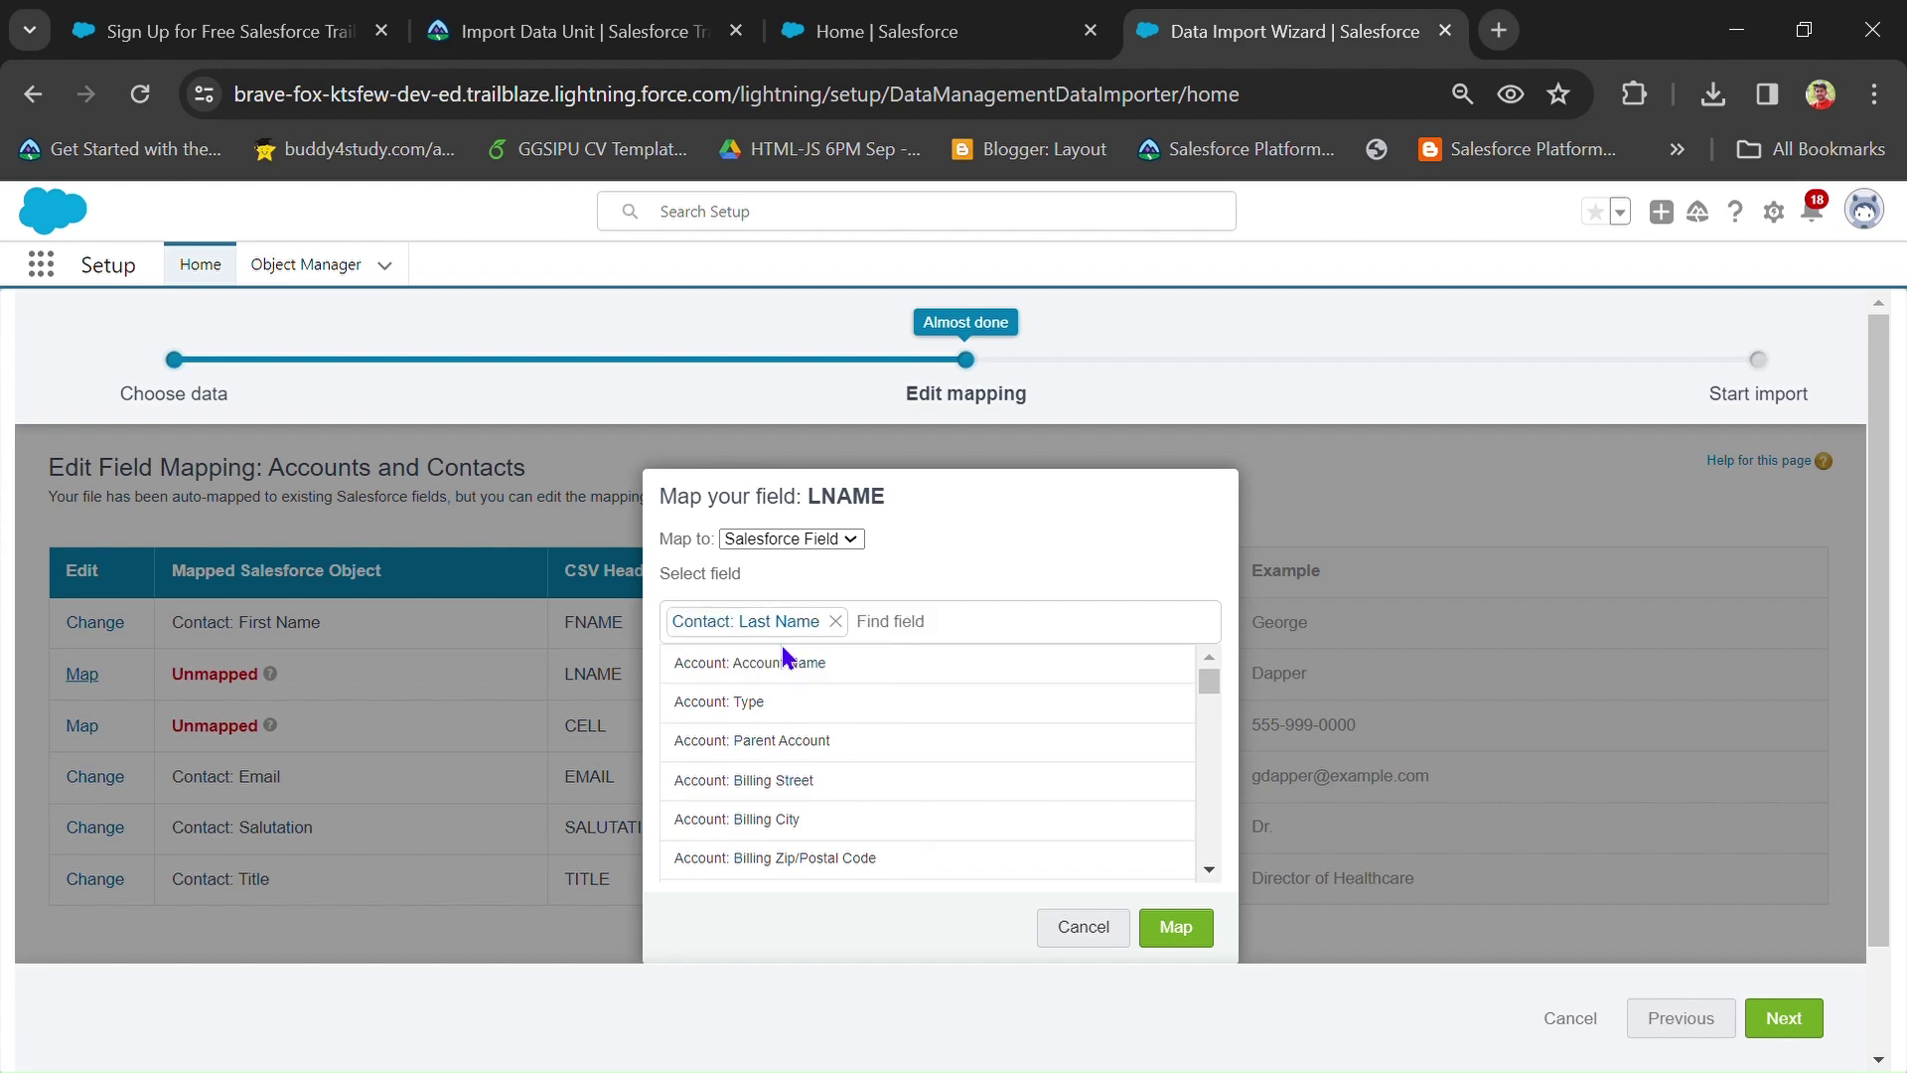
left_click(1187, 924)
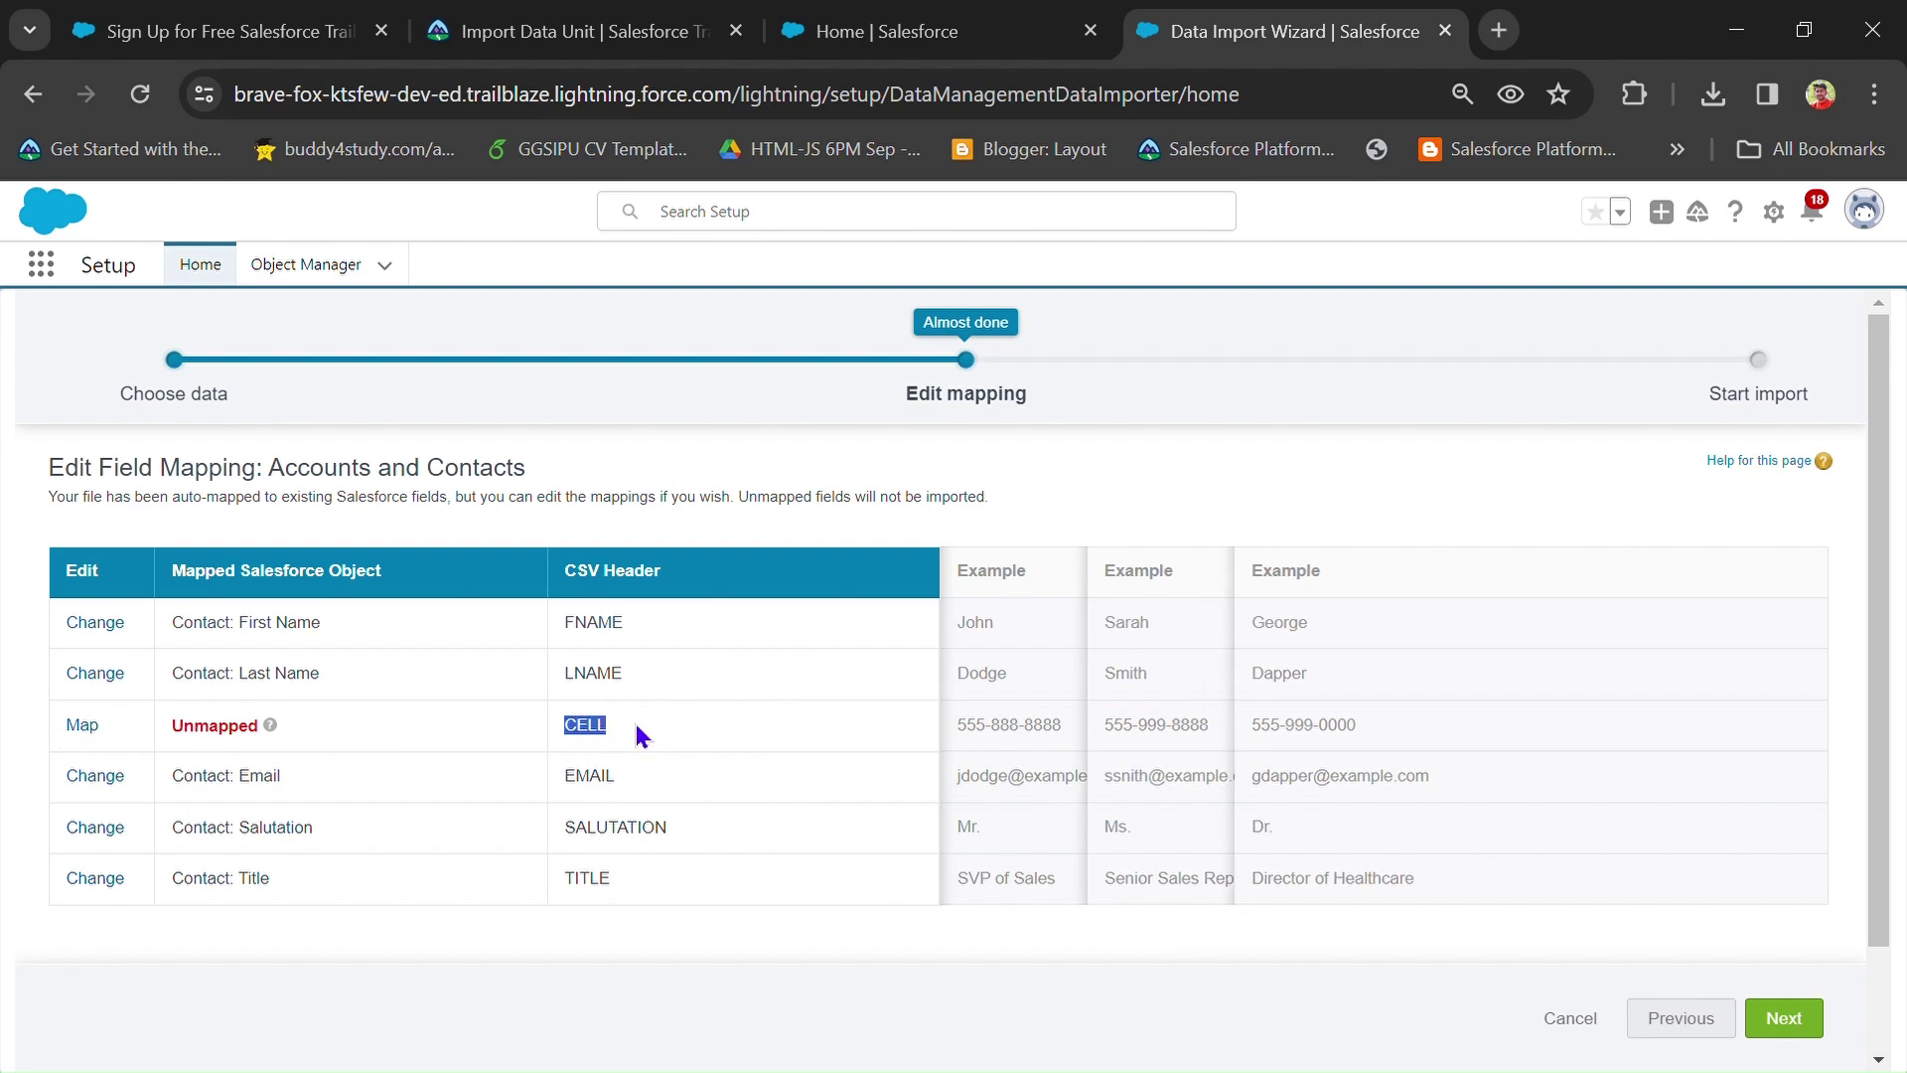
Map the CELL column to Contact: Mobile.
left_click(83, 725)
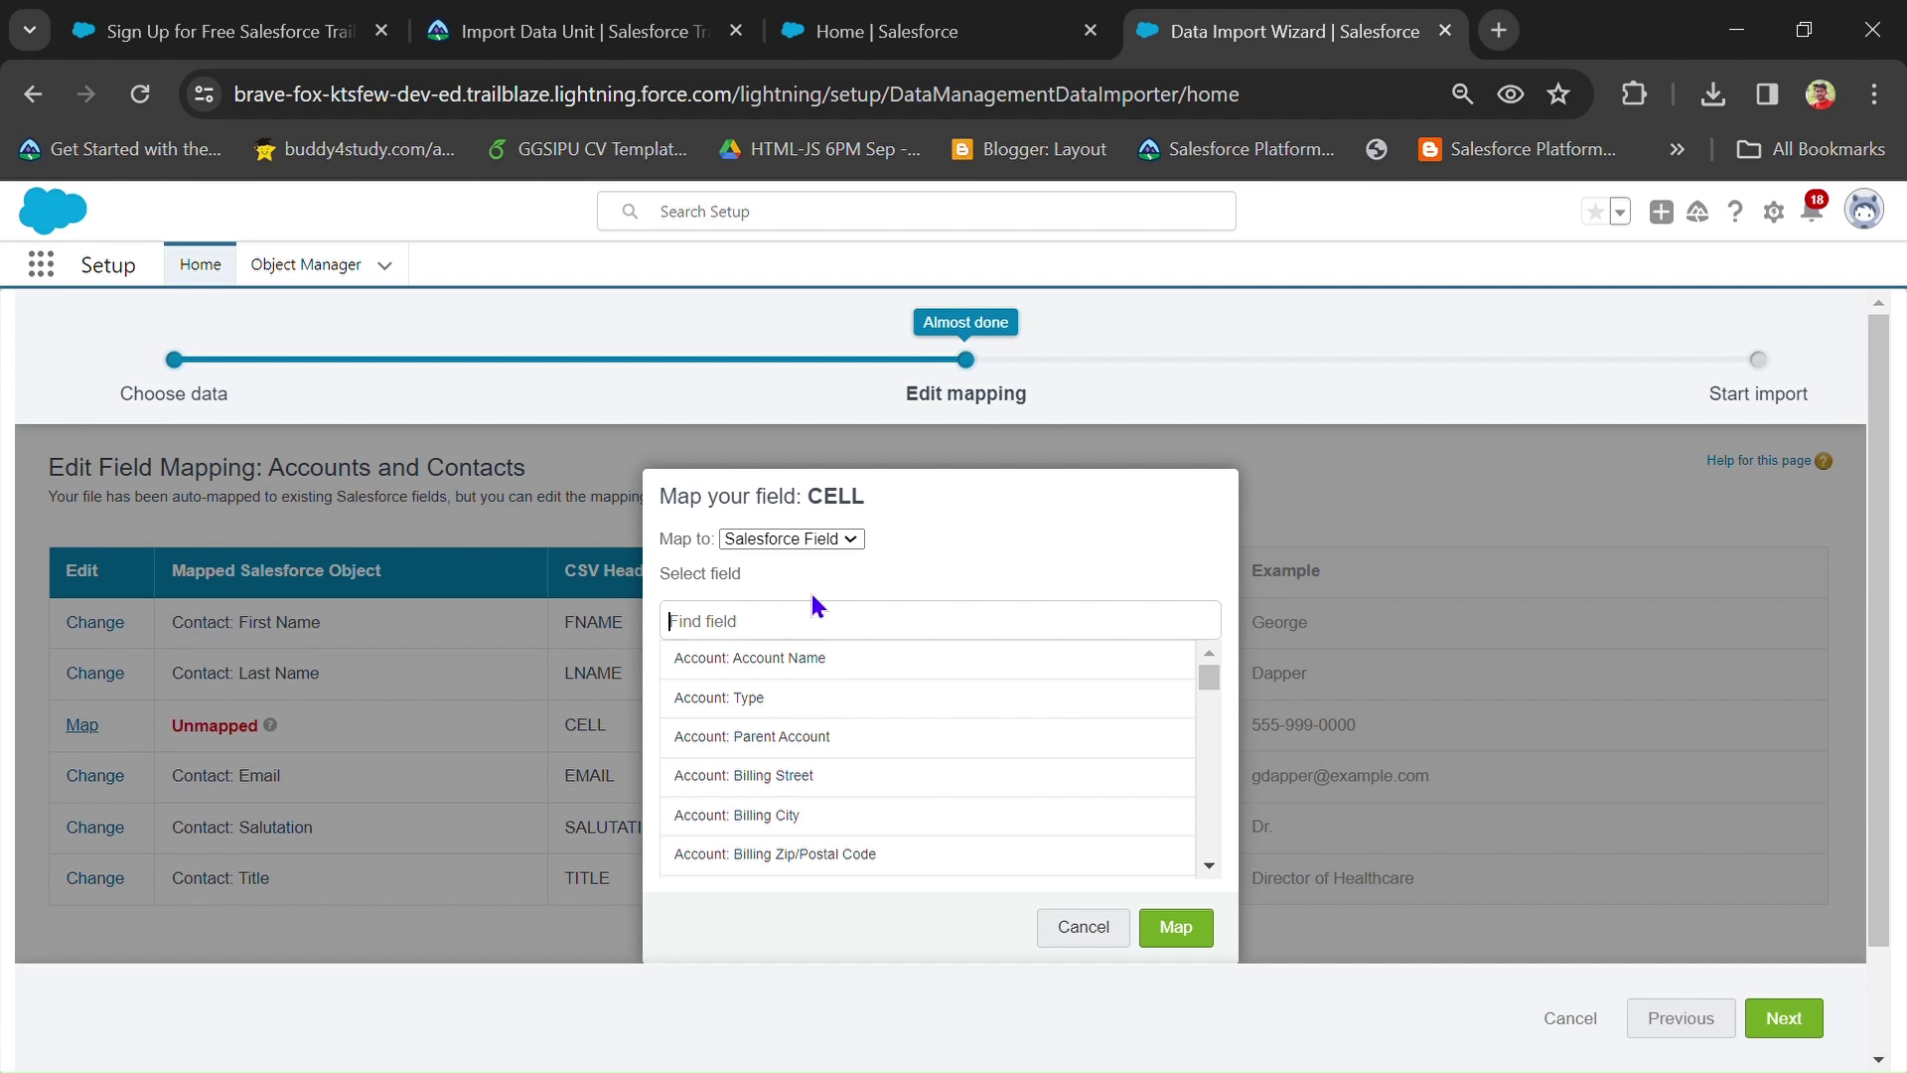
type("mobile")
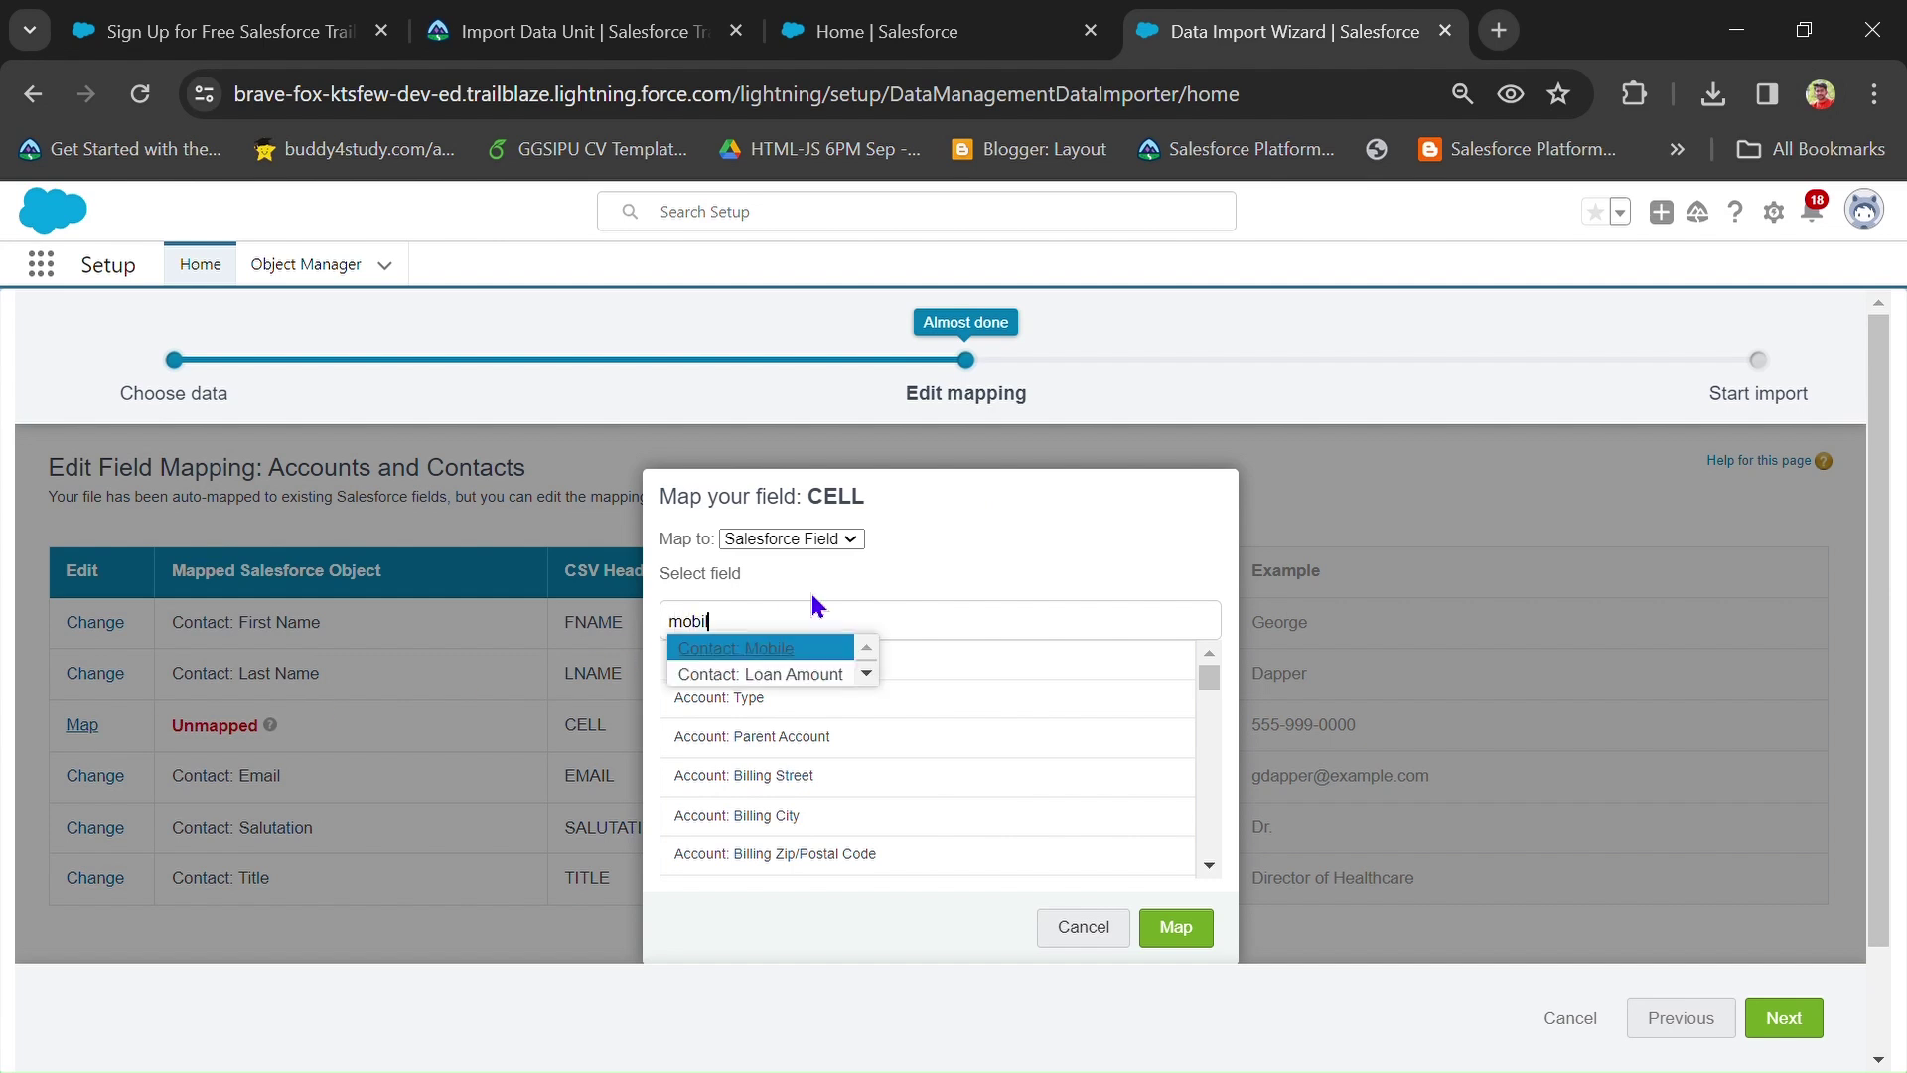
left_click(771, 651)
left_click(1175, 929)
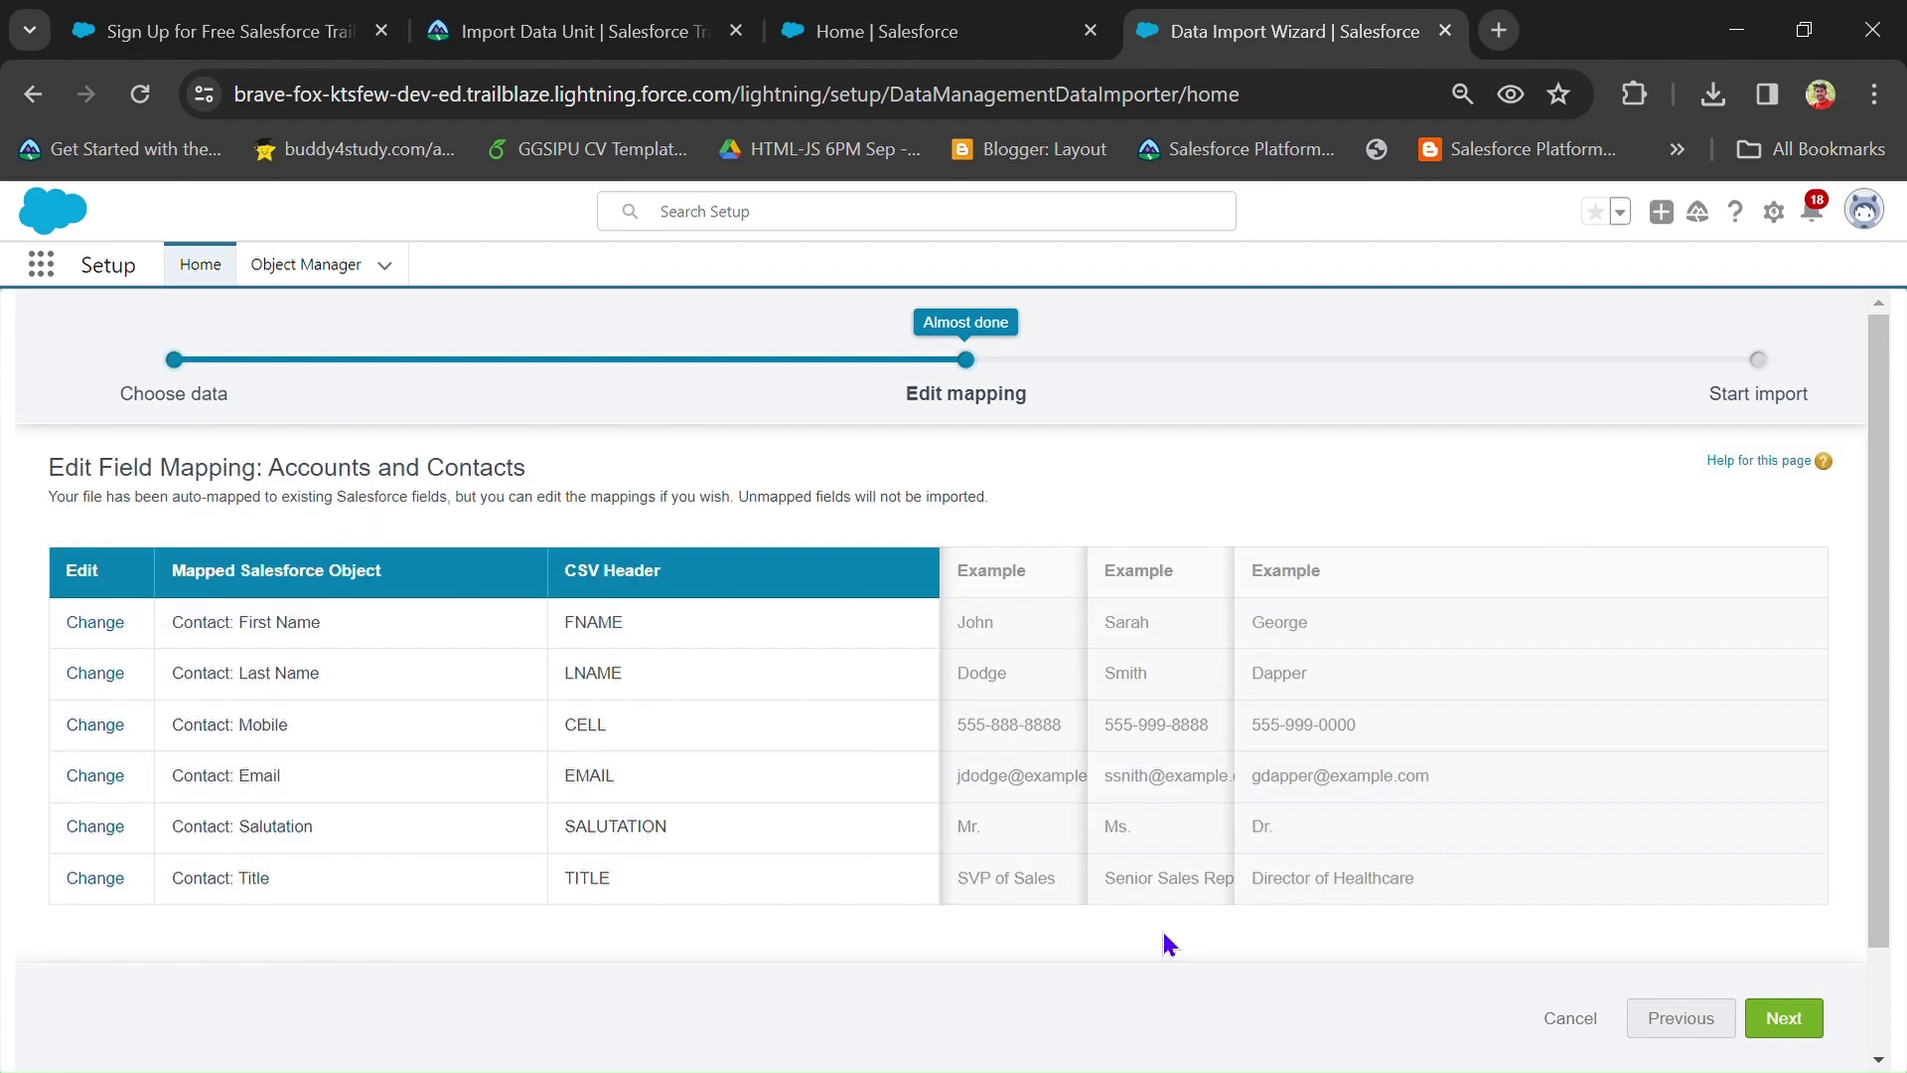
Review the challenge's required mappings for FNAME, LNAME and CELL on the Trailhead Import Data page.
left_click(562, 24)
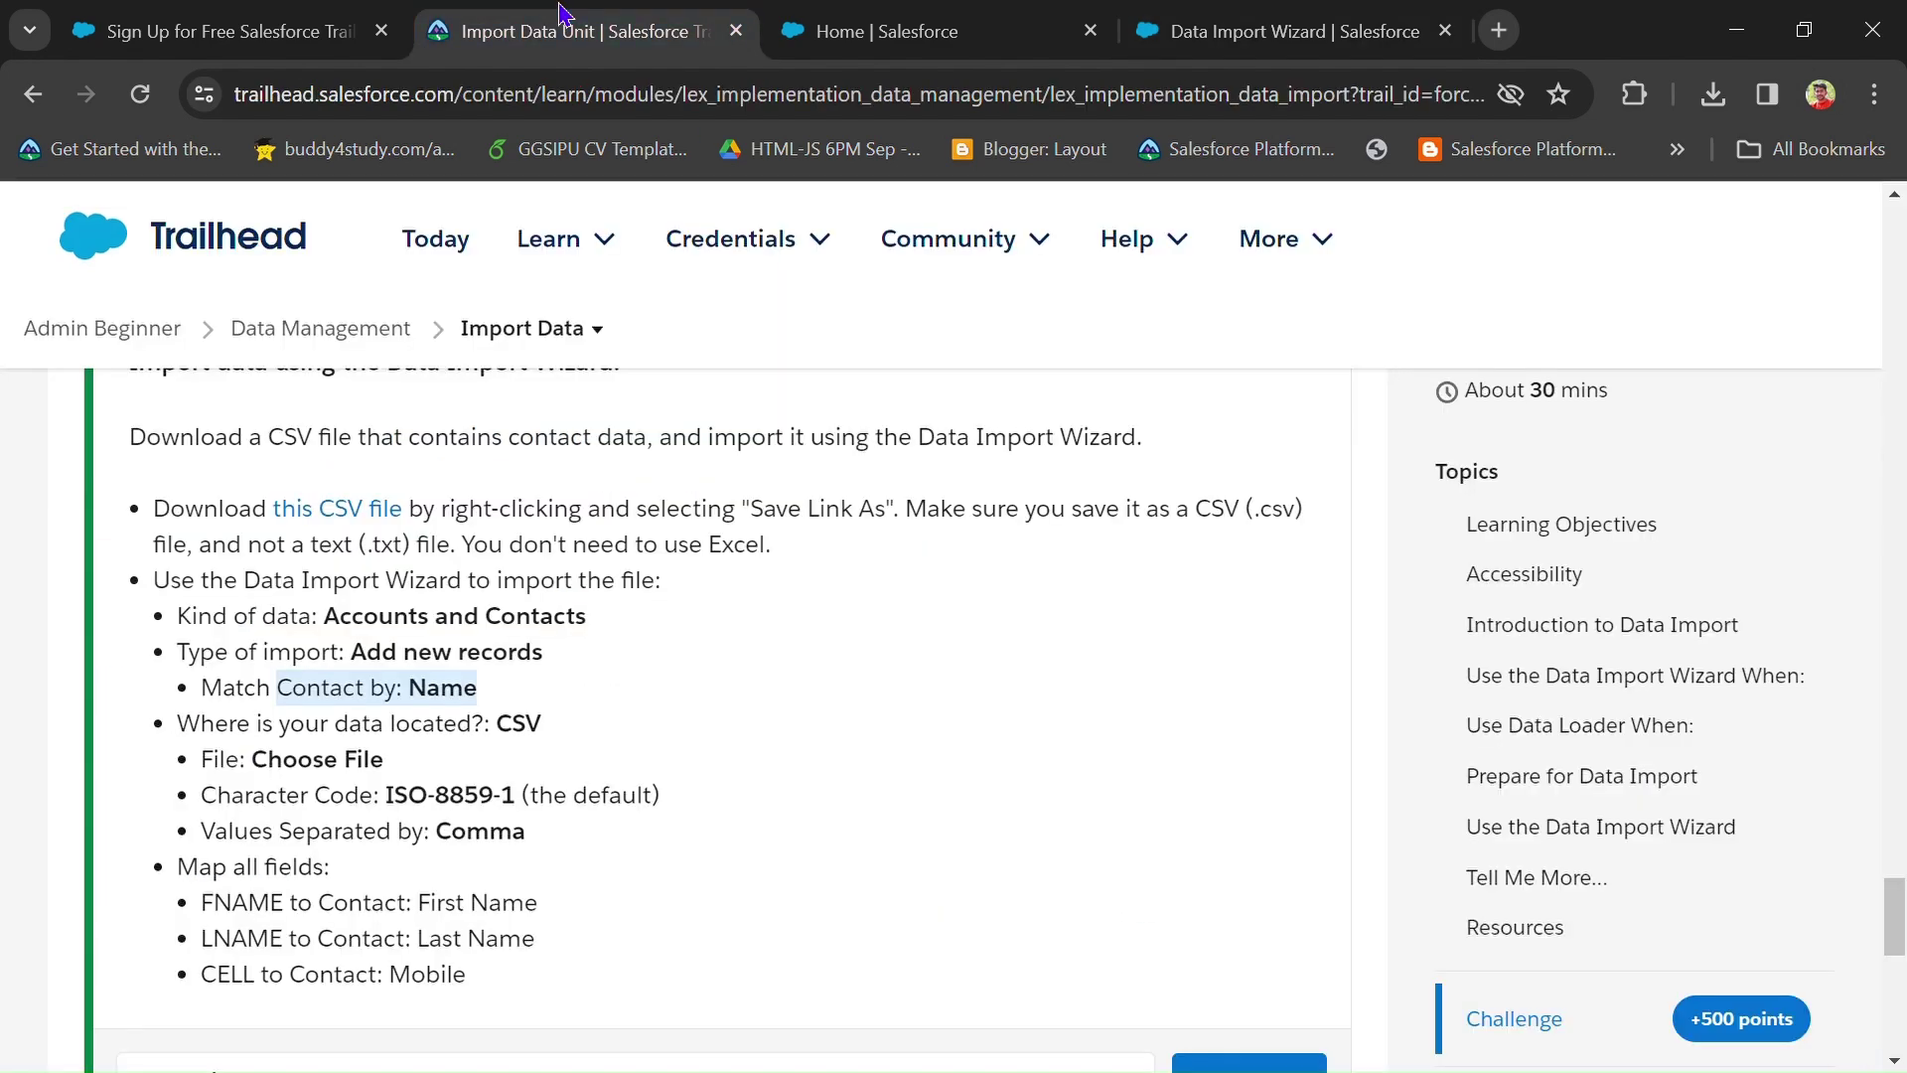
scroll(457, 912, "down", 1)
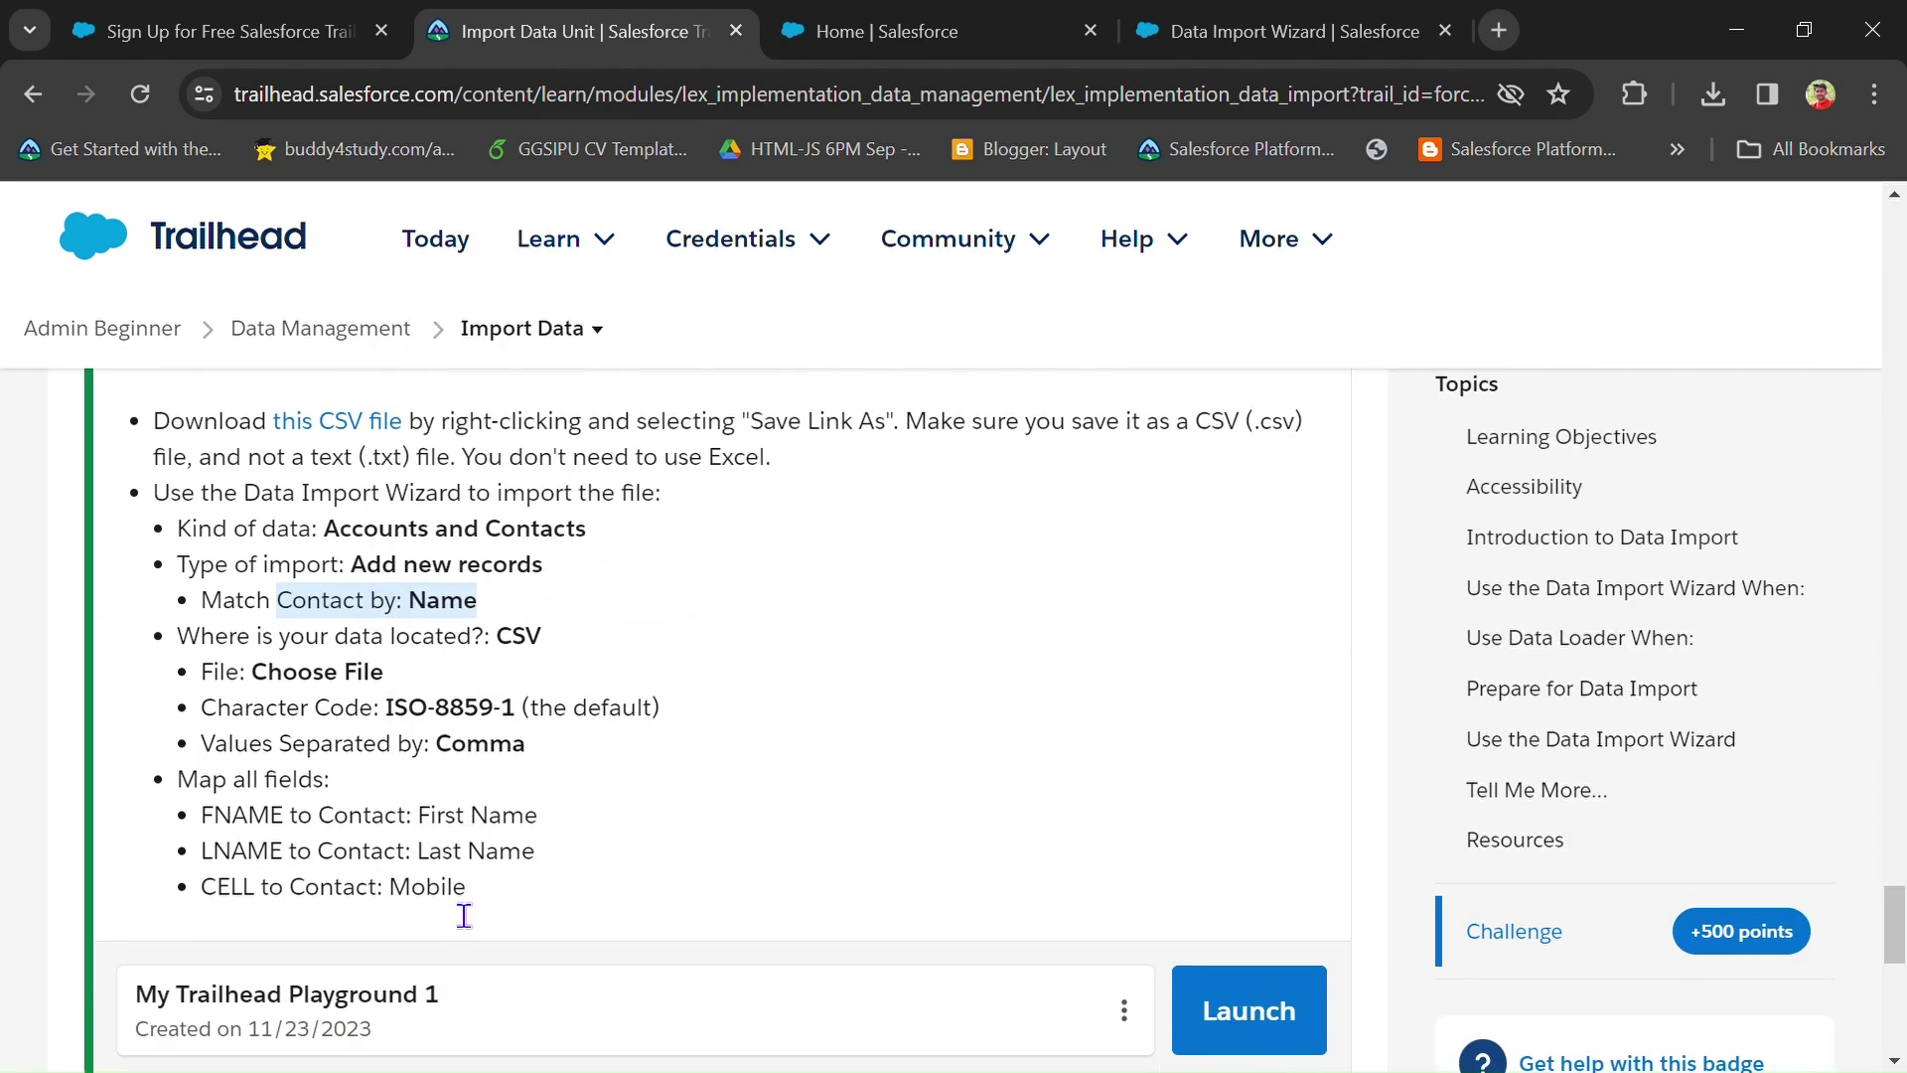
left_click(458, 838)
left_click_drag(430, 817, 561, 859)
left_click(464, 871)
left_click(561, 858)
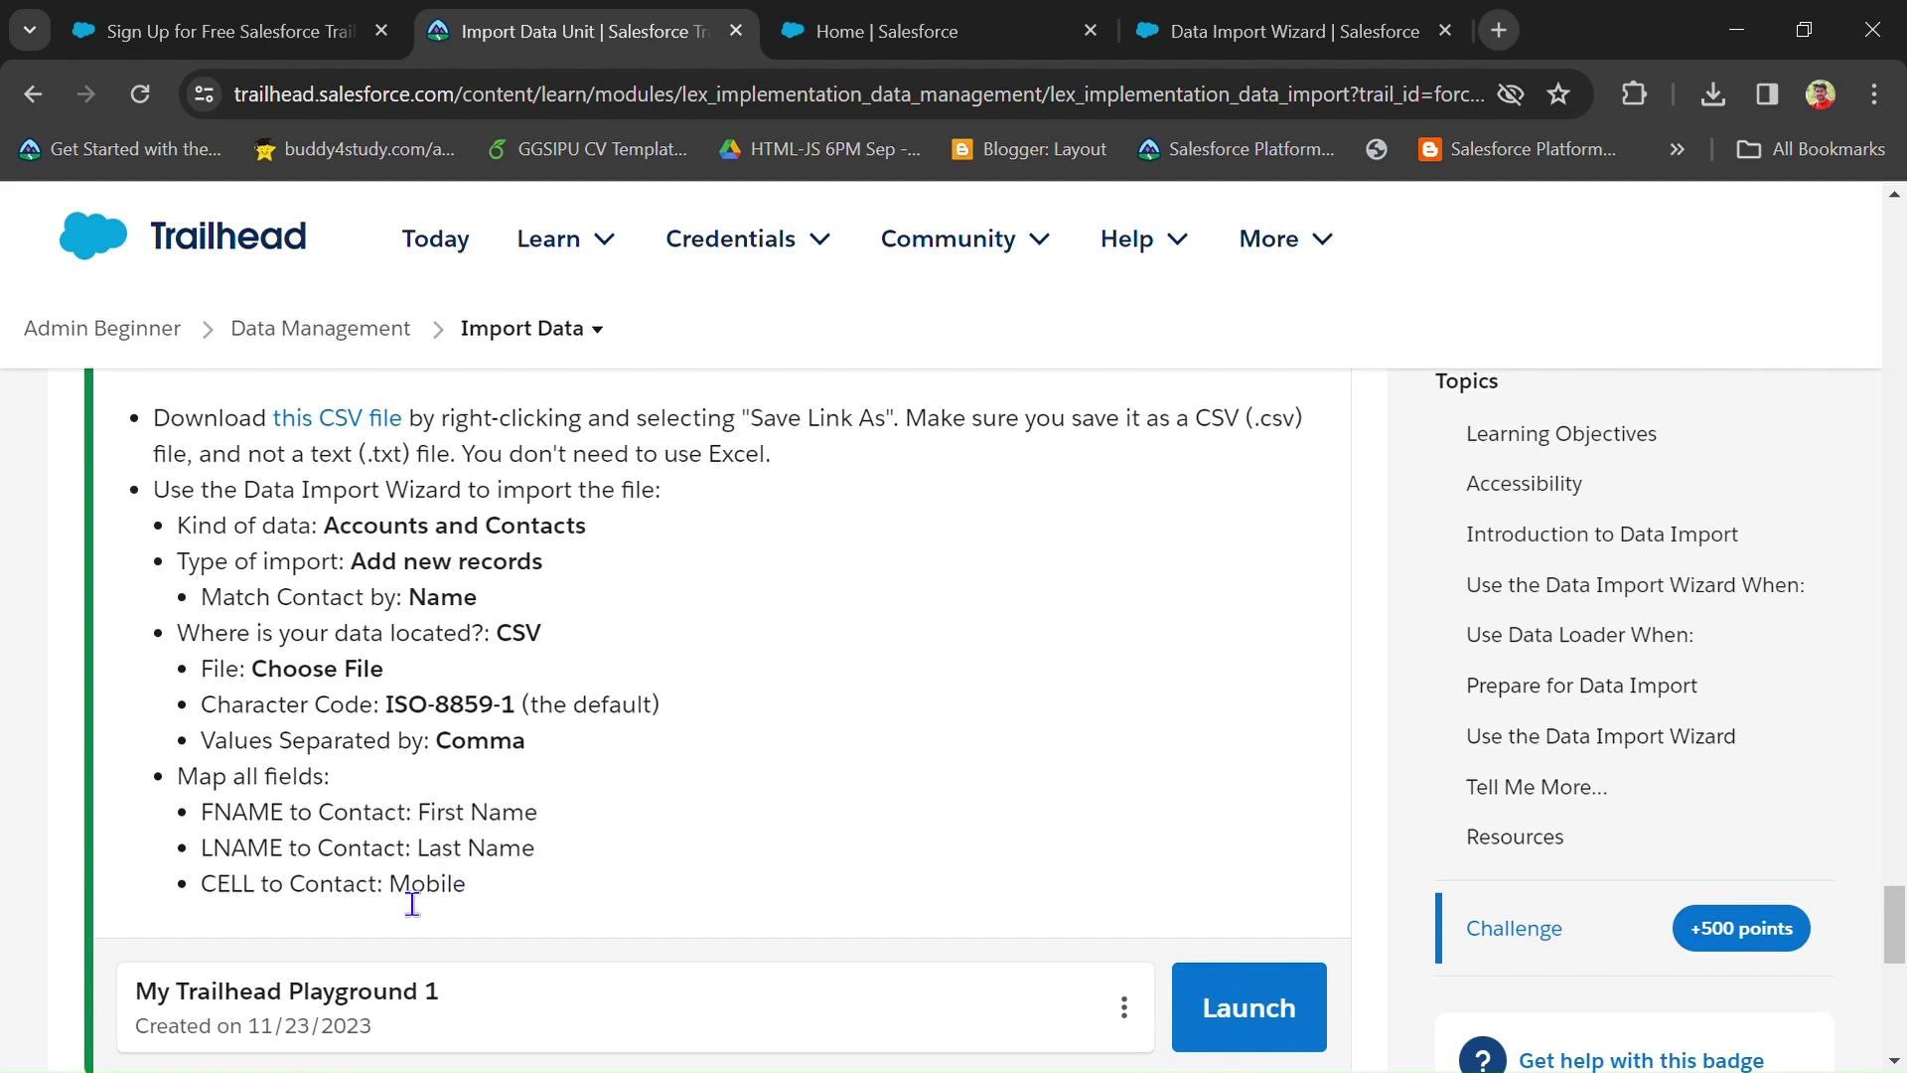
double_click(414, 899)
left_click(508, 871)
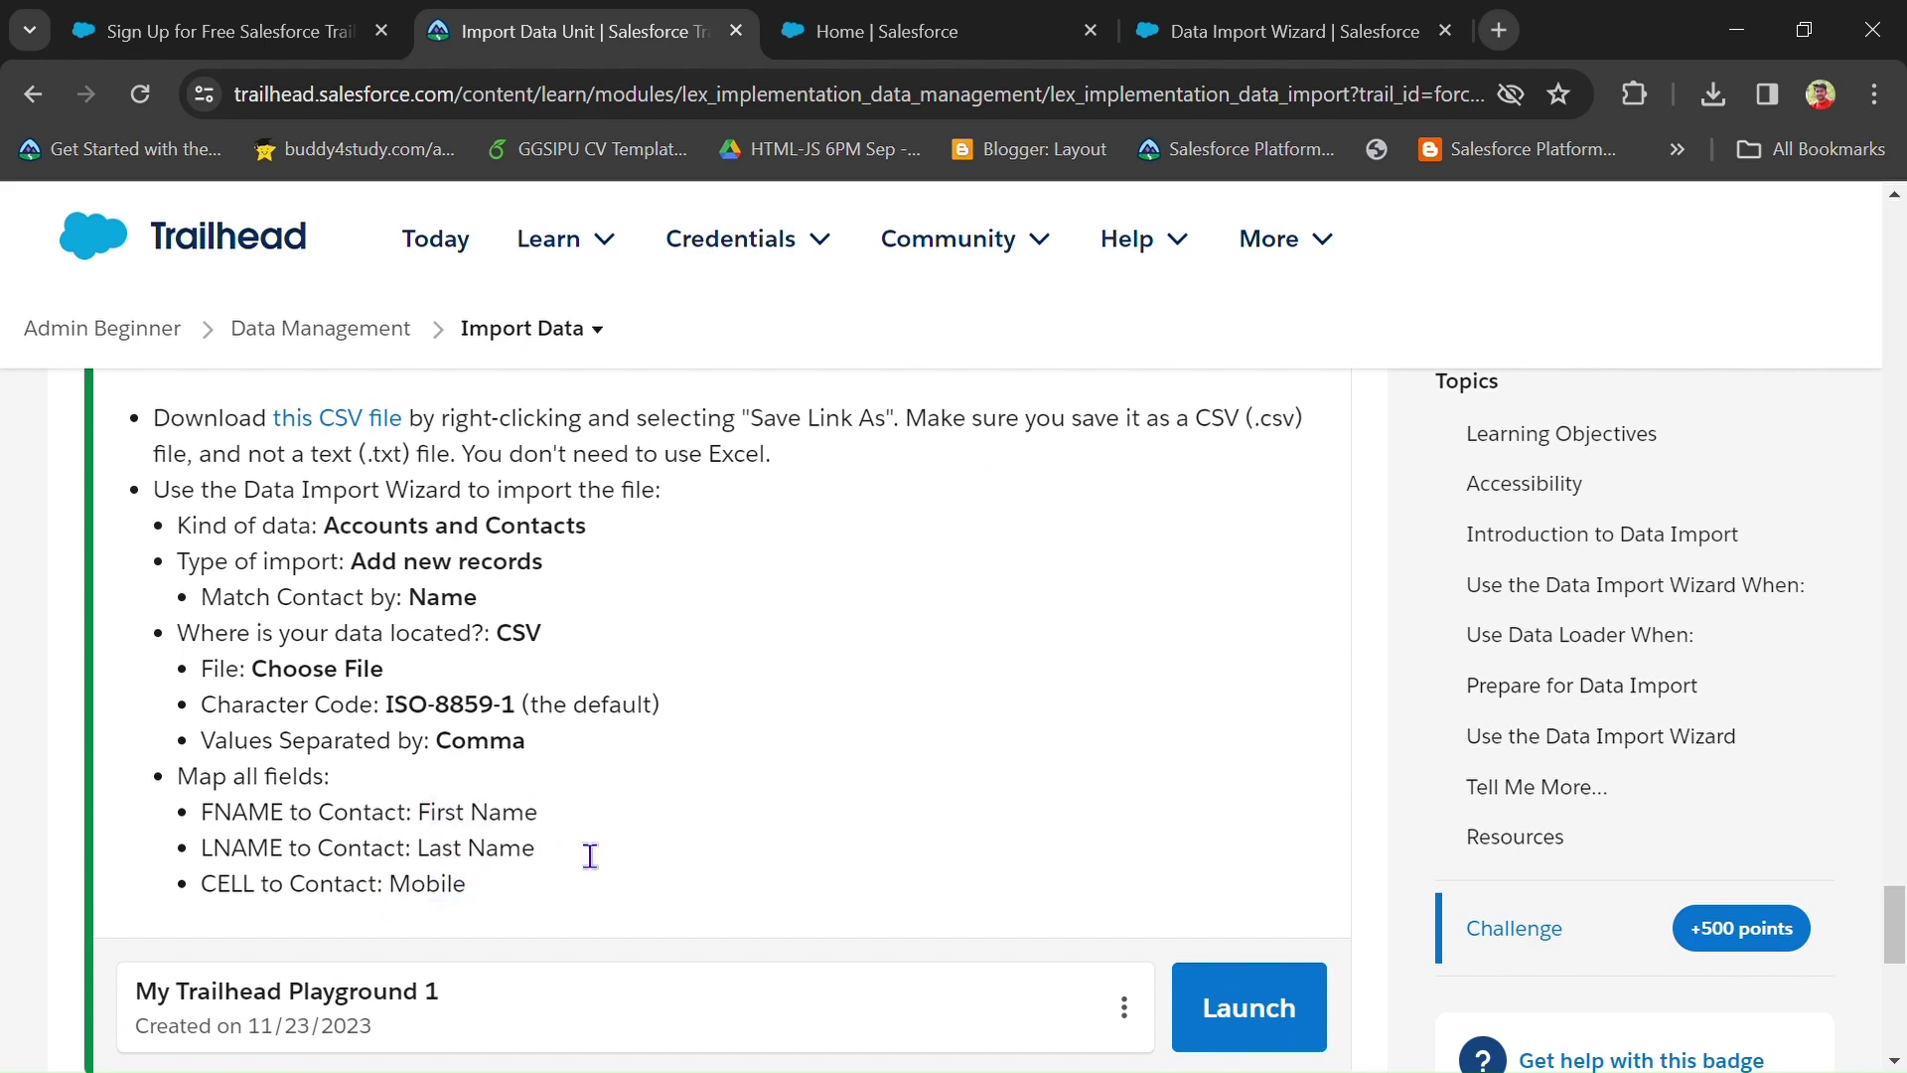
Return to the Data Import Wizard, accept the field mapping, start the import and open its bulk data load job page.
left_click(1199, 51)
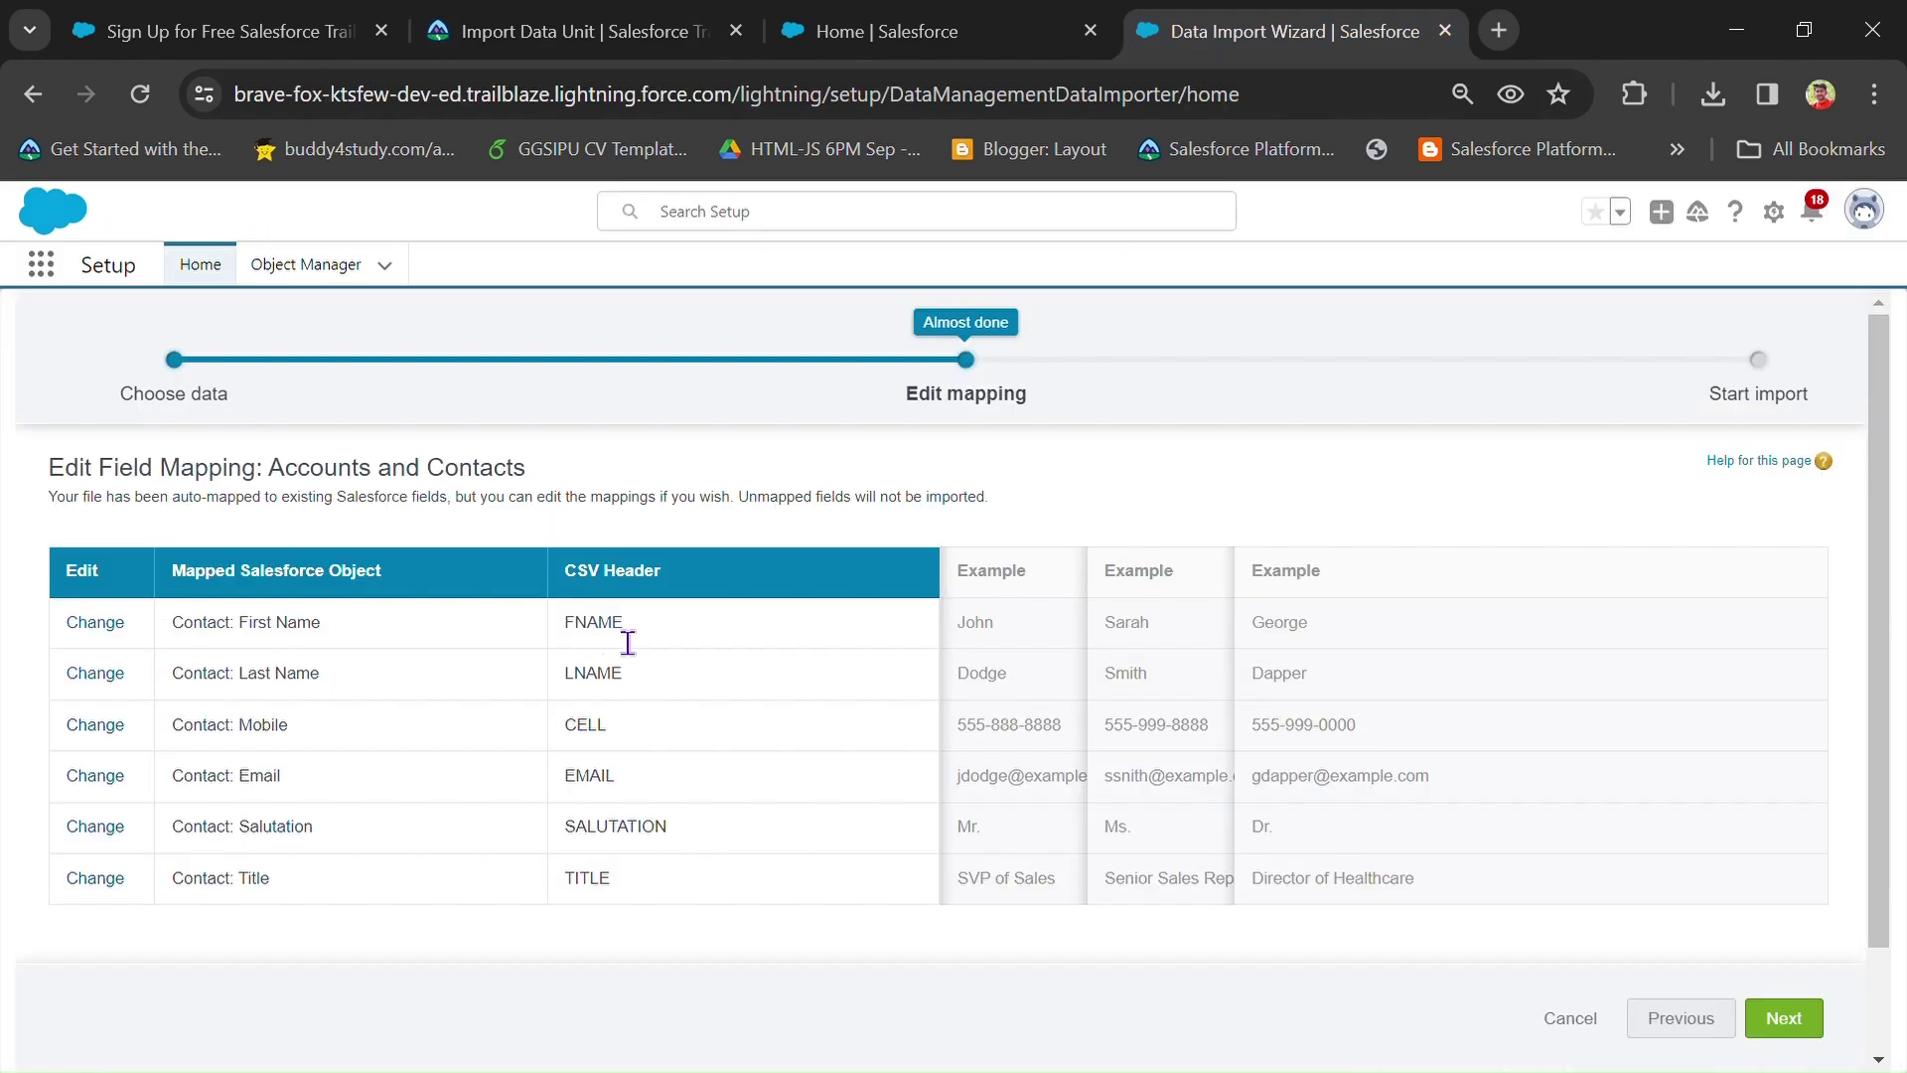
scroll(610, 737, "down", 1)
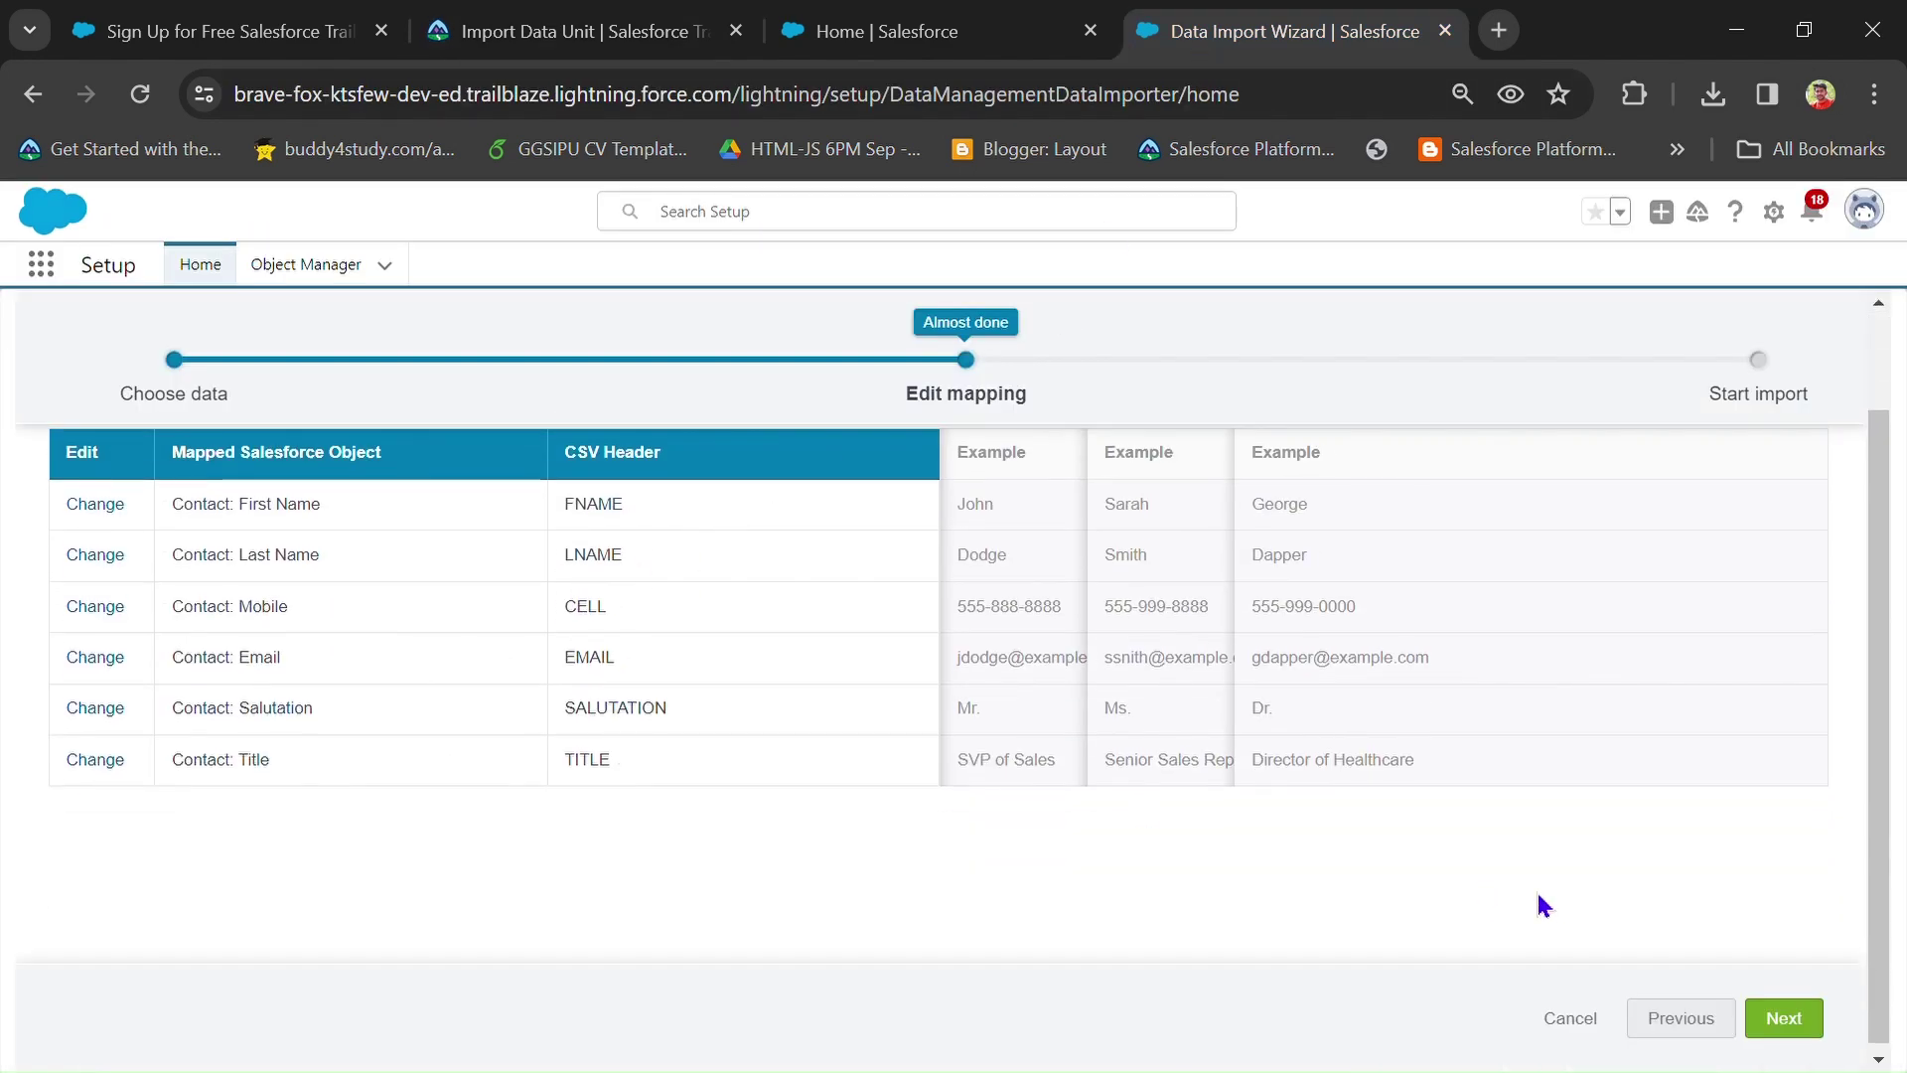
left_click(1806, 1028)
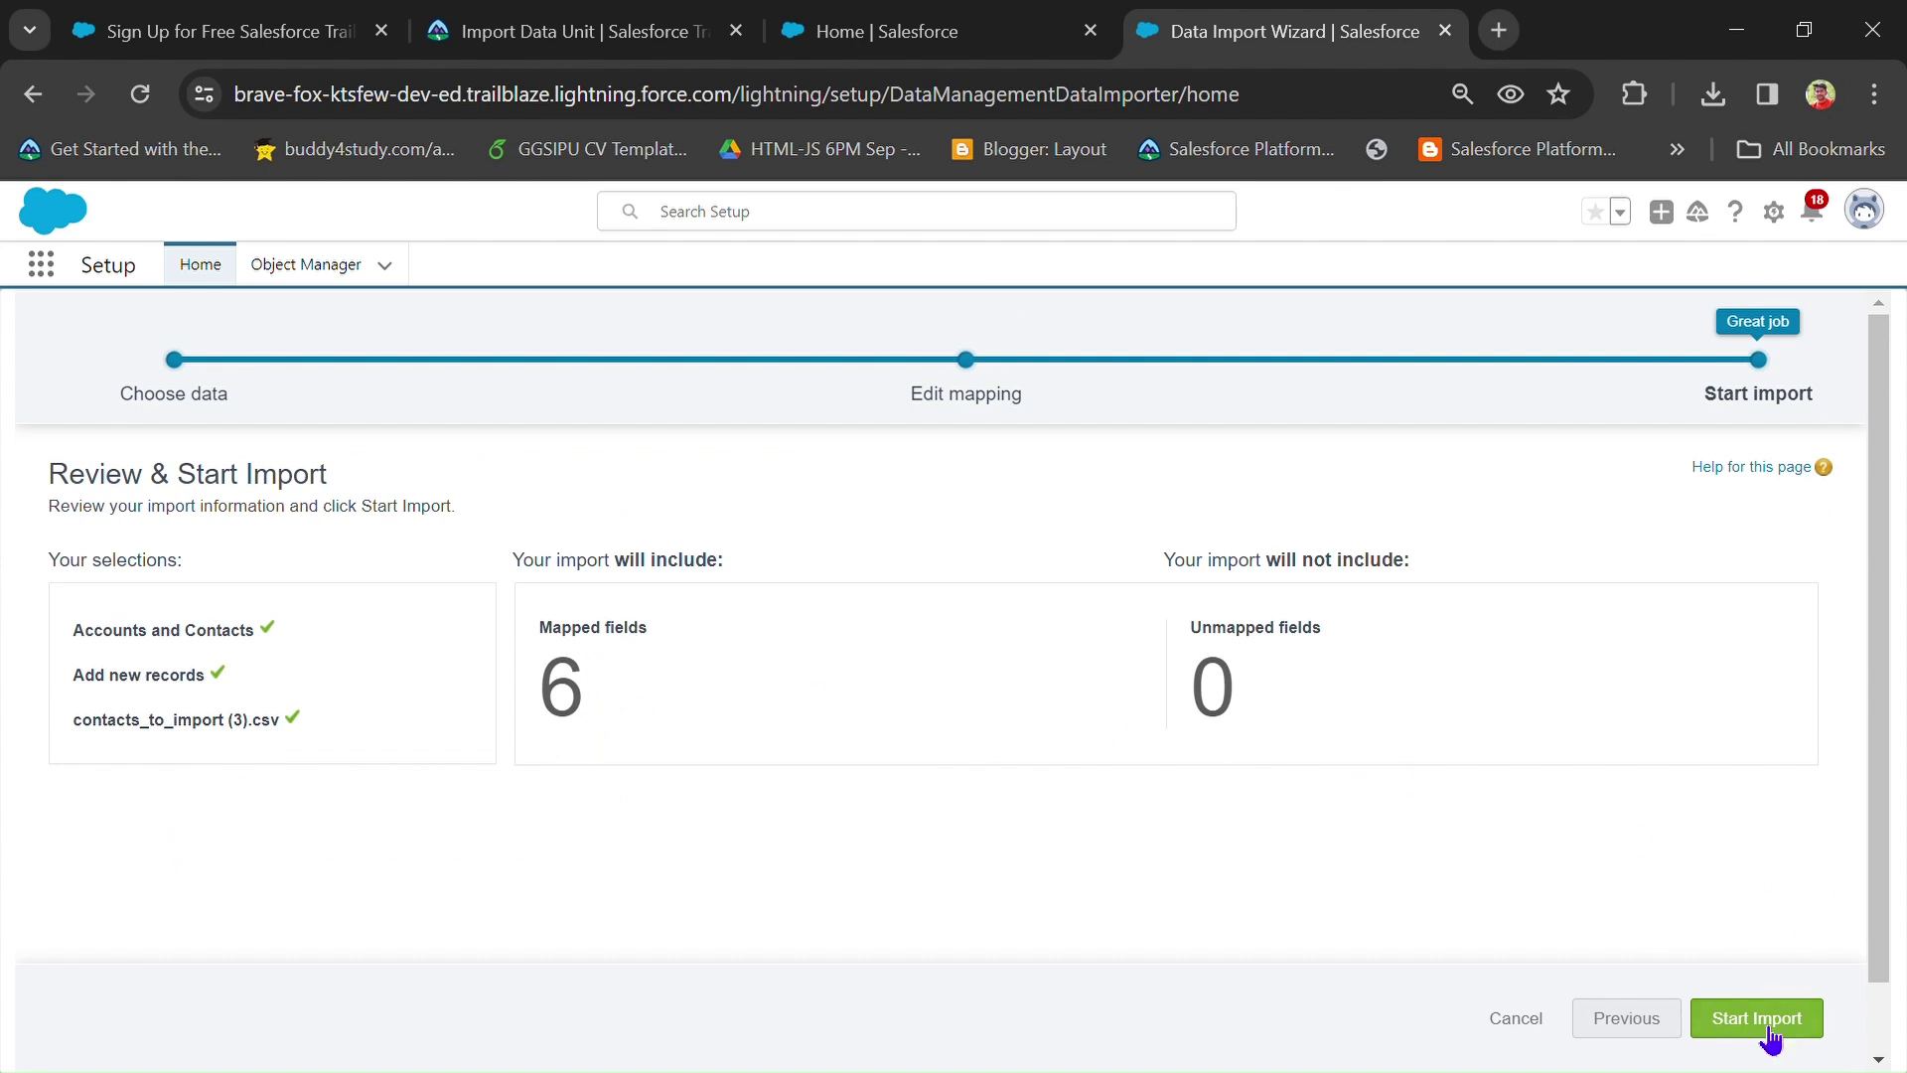
left_click(1801, 1020)
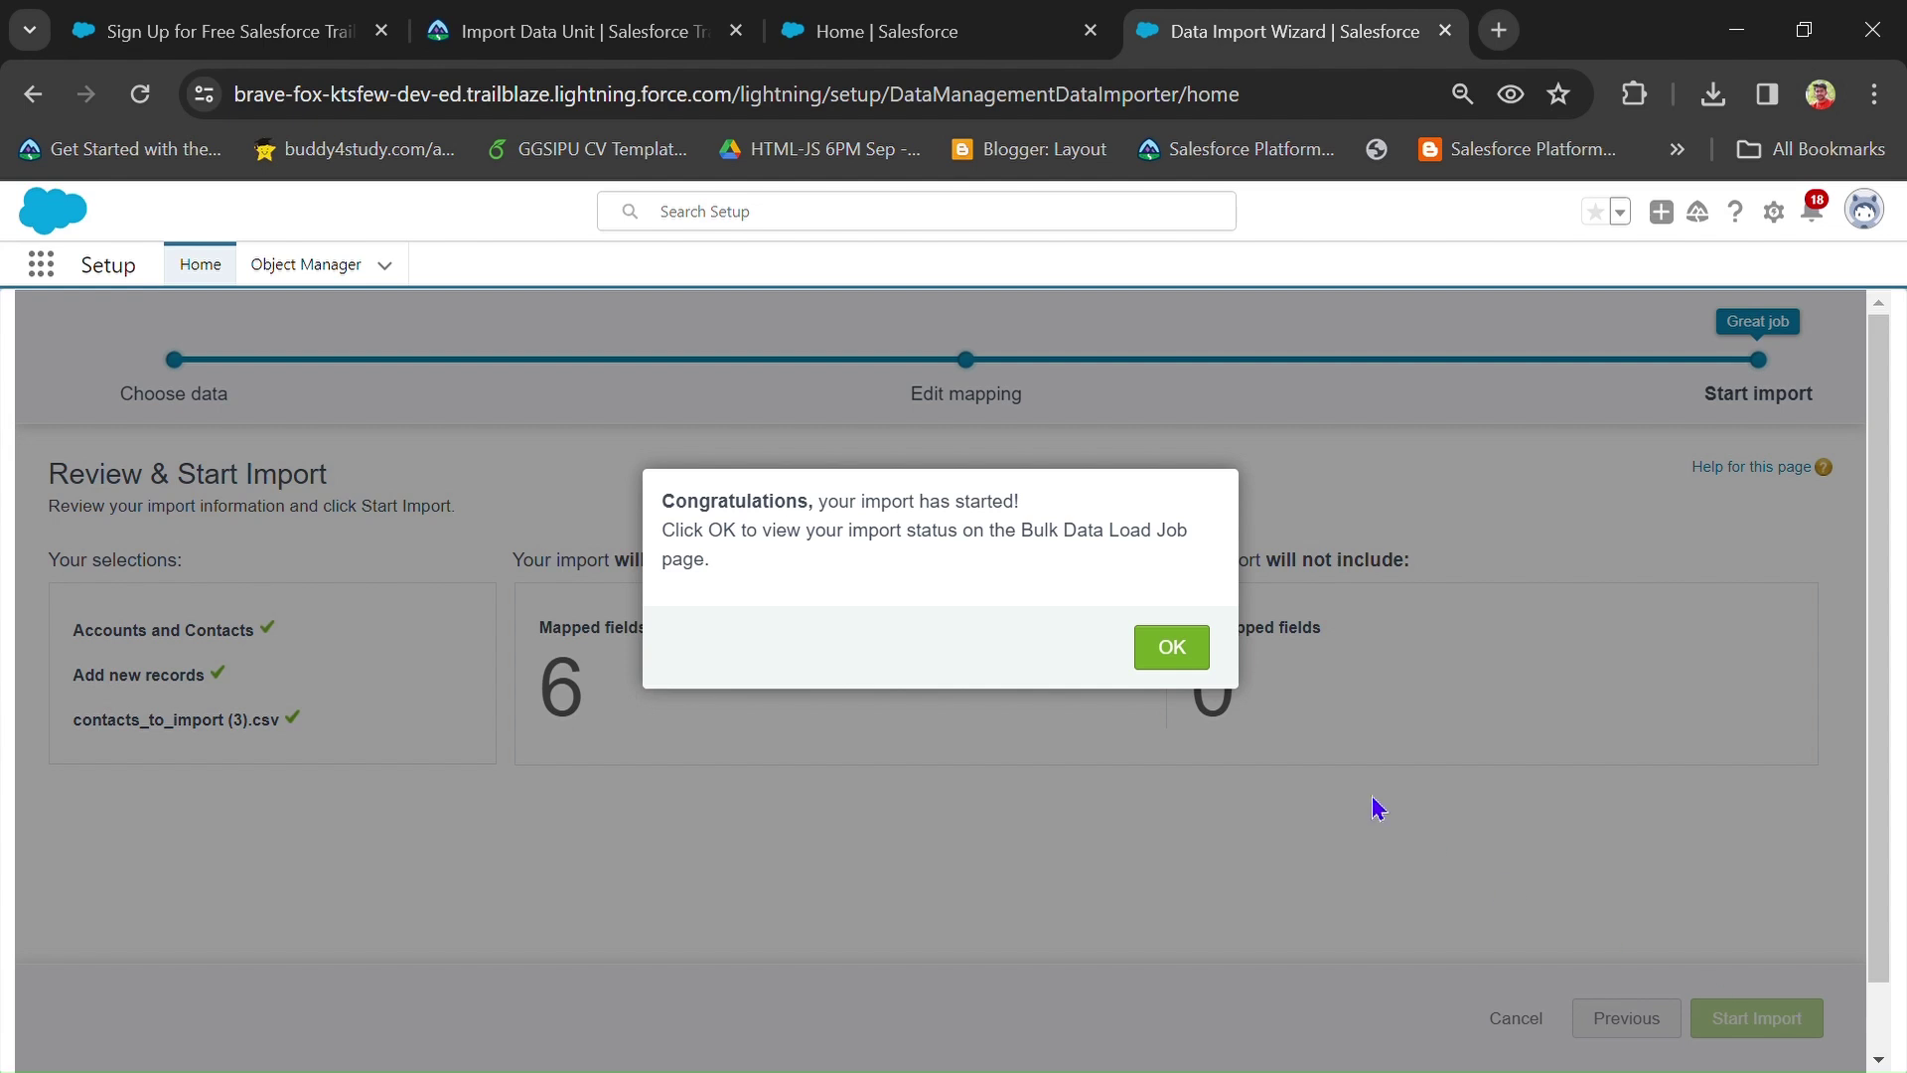
left_click(1169, 651)
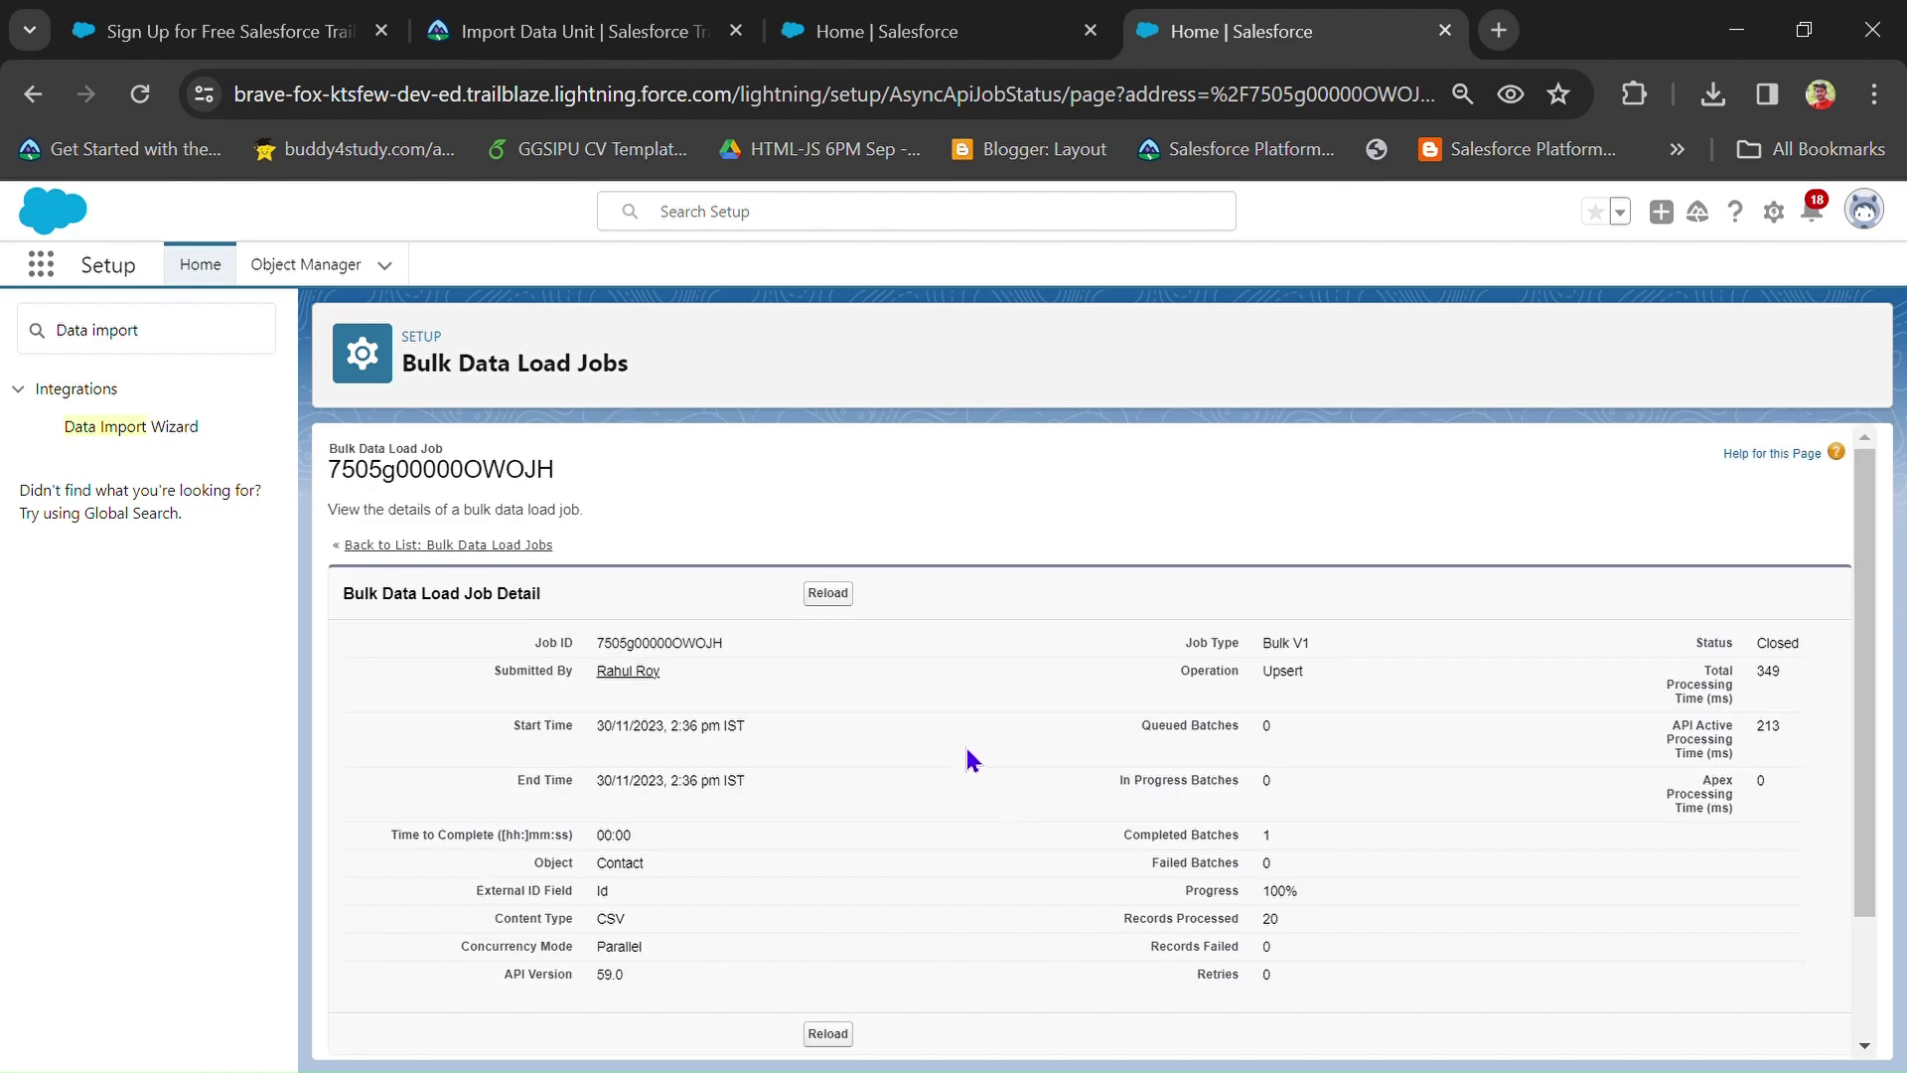
Examine the bulk data load job's details and the status of its batch.
scroll(1008, 606, "down", 2)
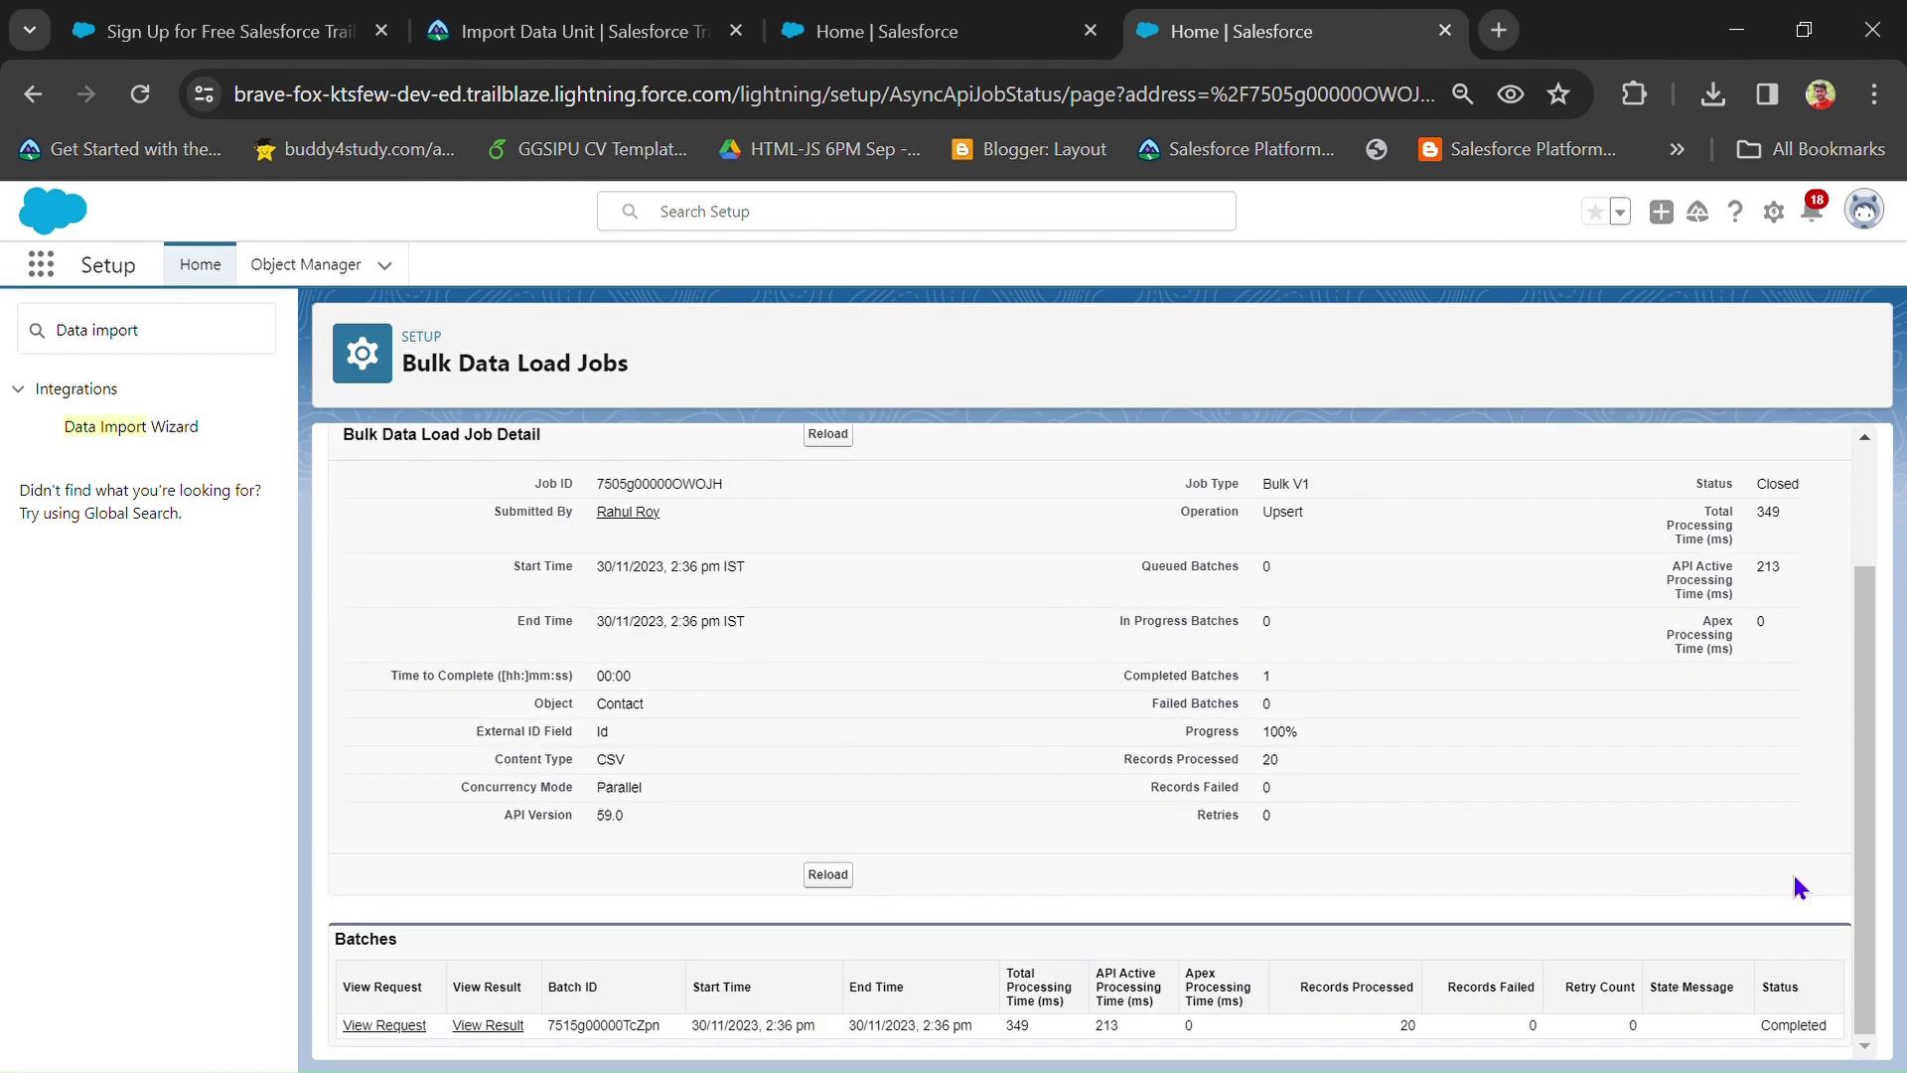
scroll(1728, 1013, "up", 5)
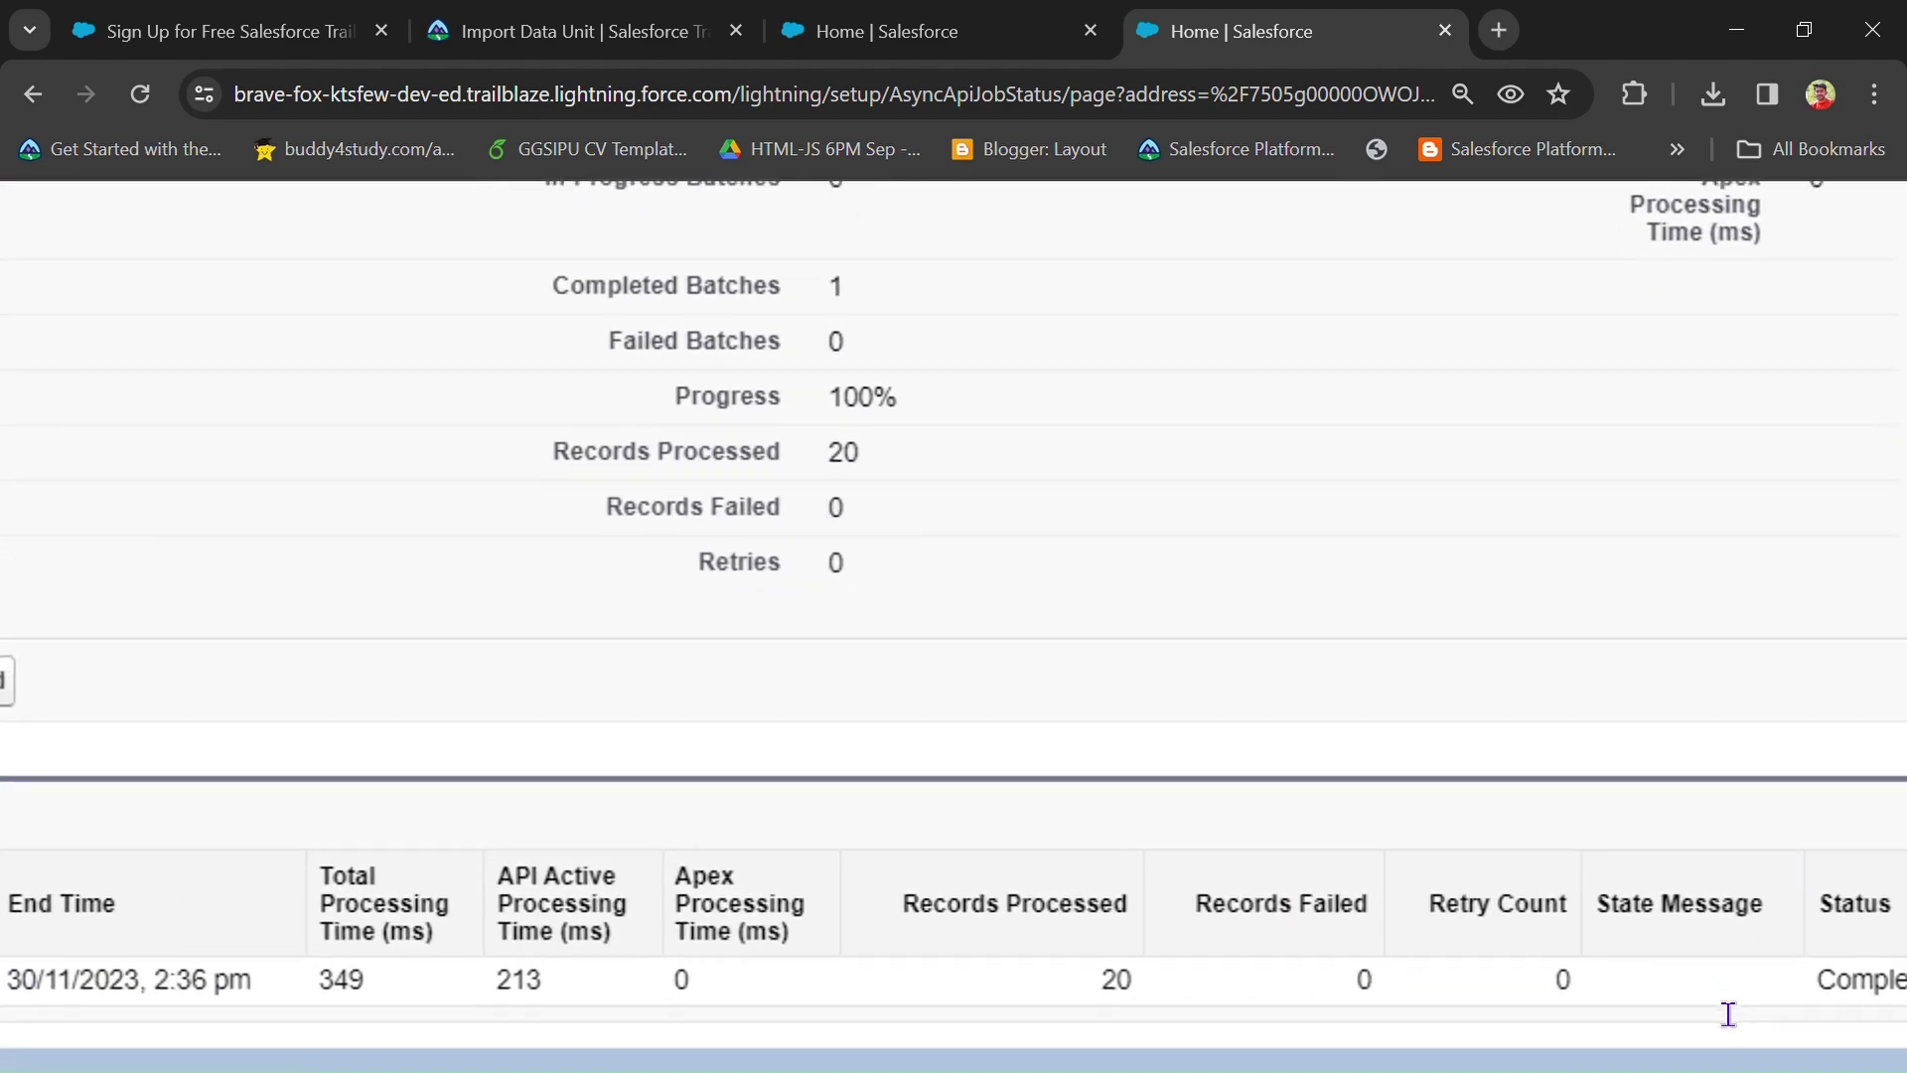
scroll(1729, 1014, "right", 2)
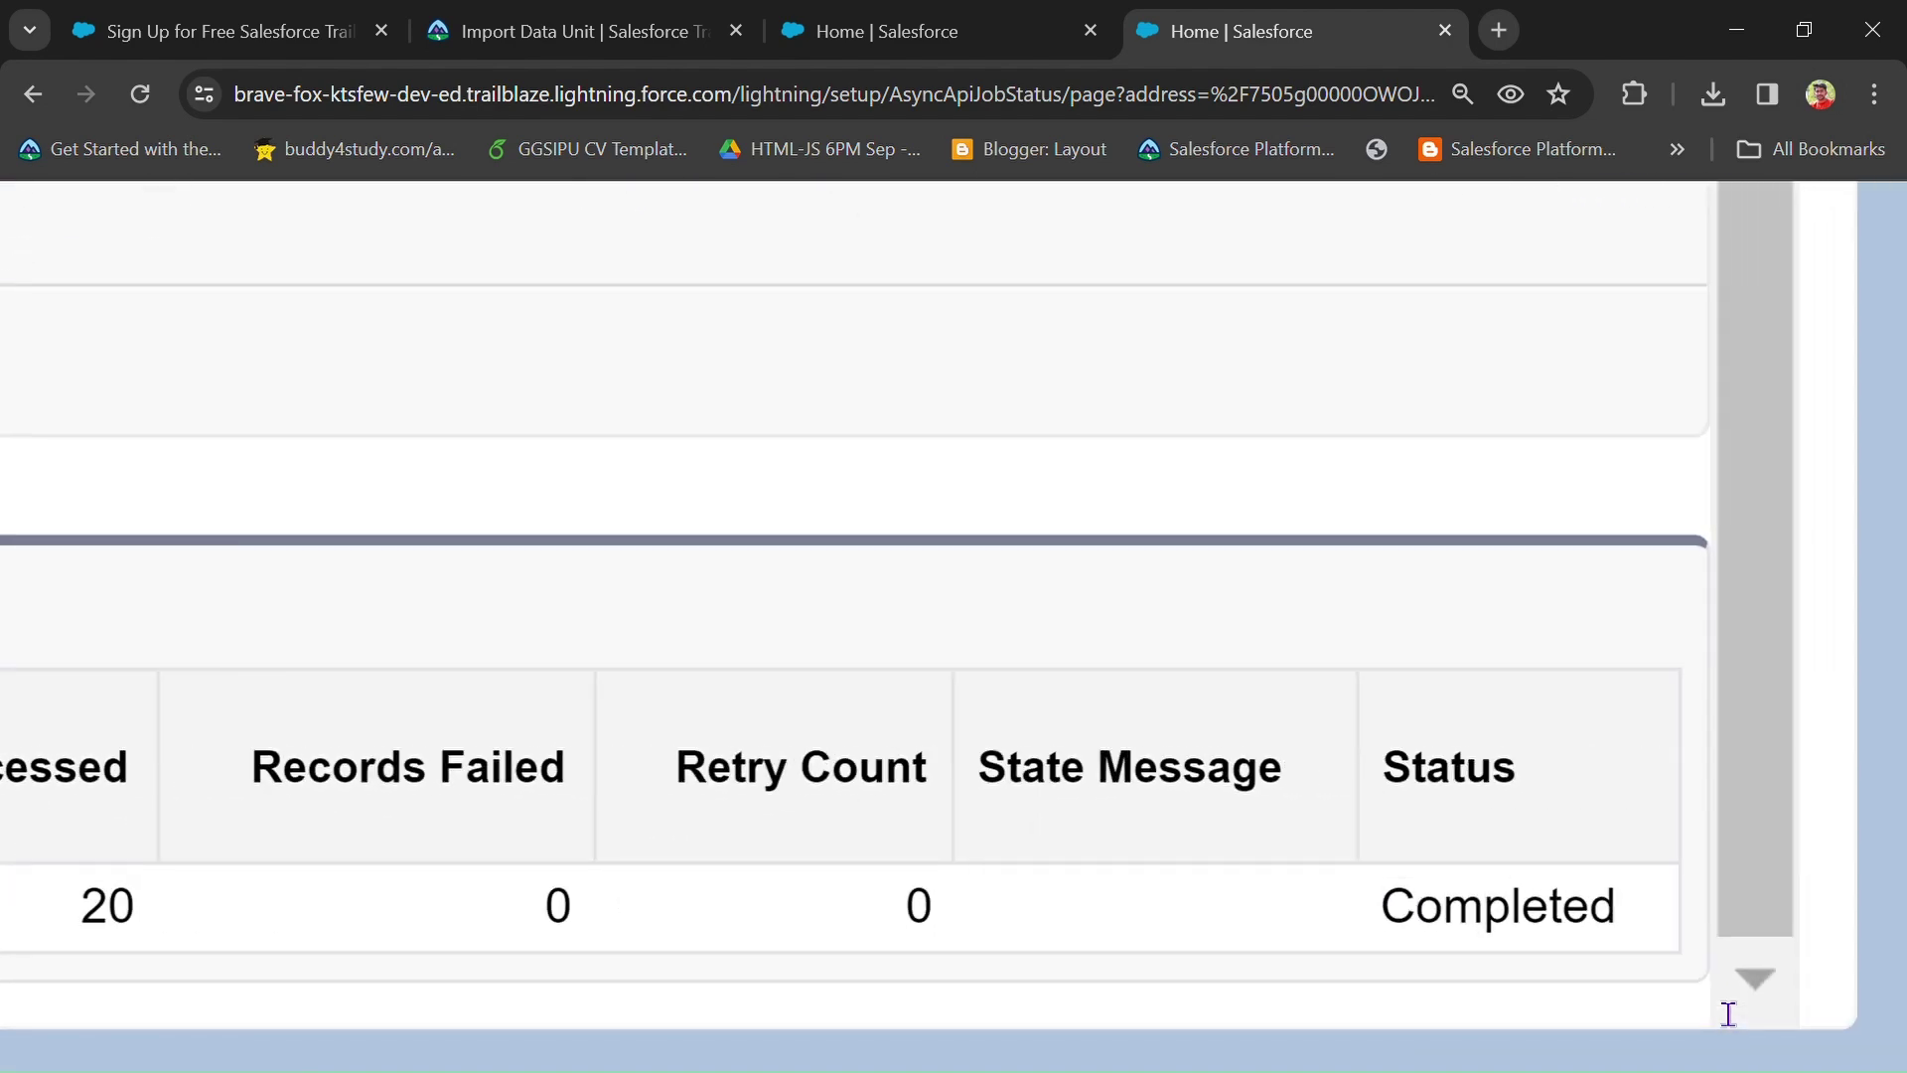
double_click(1423, 777)
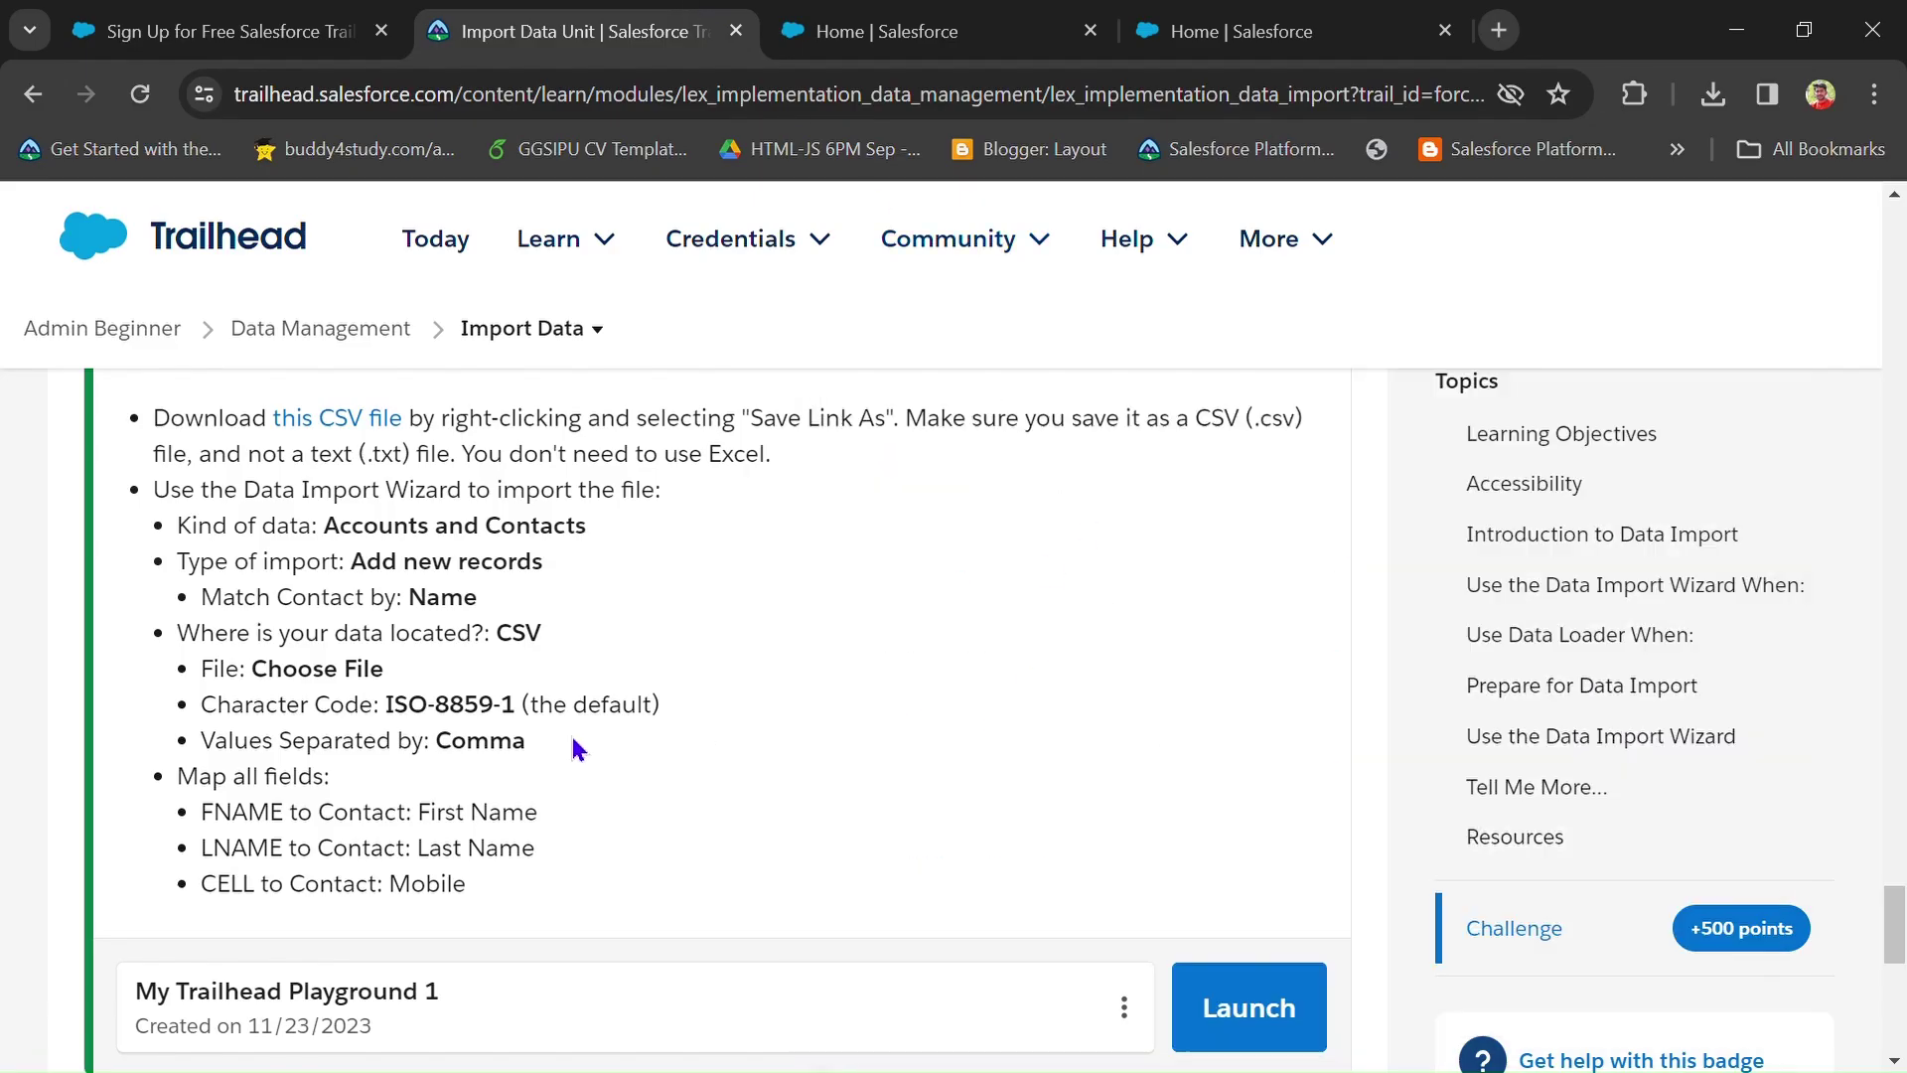
Submit the Import Data challenge on Trailhead for checking to earn 500 points.
scroll(498, 771, "down", 5)
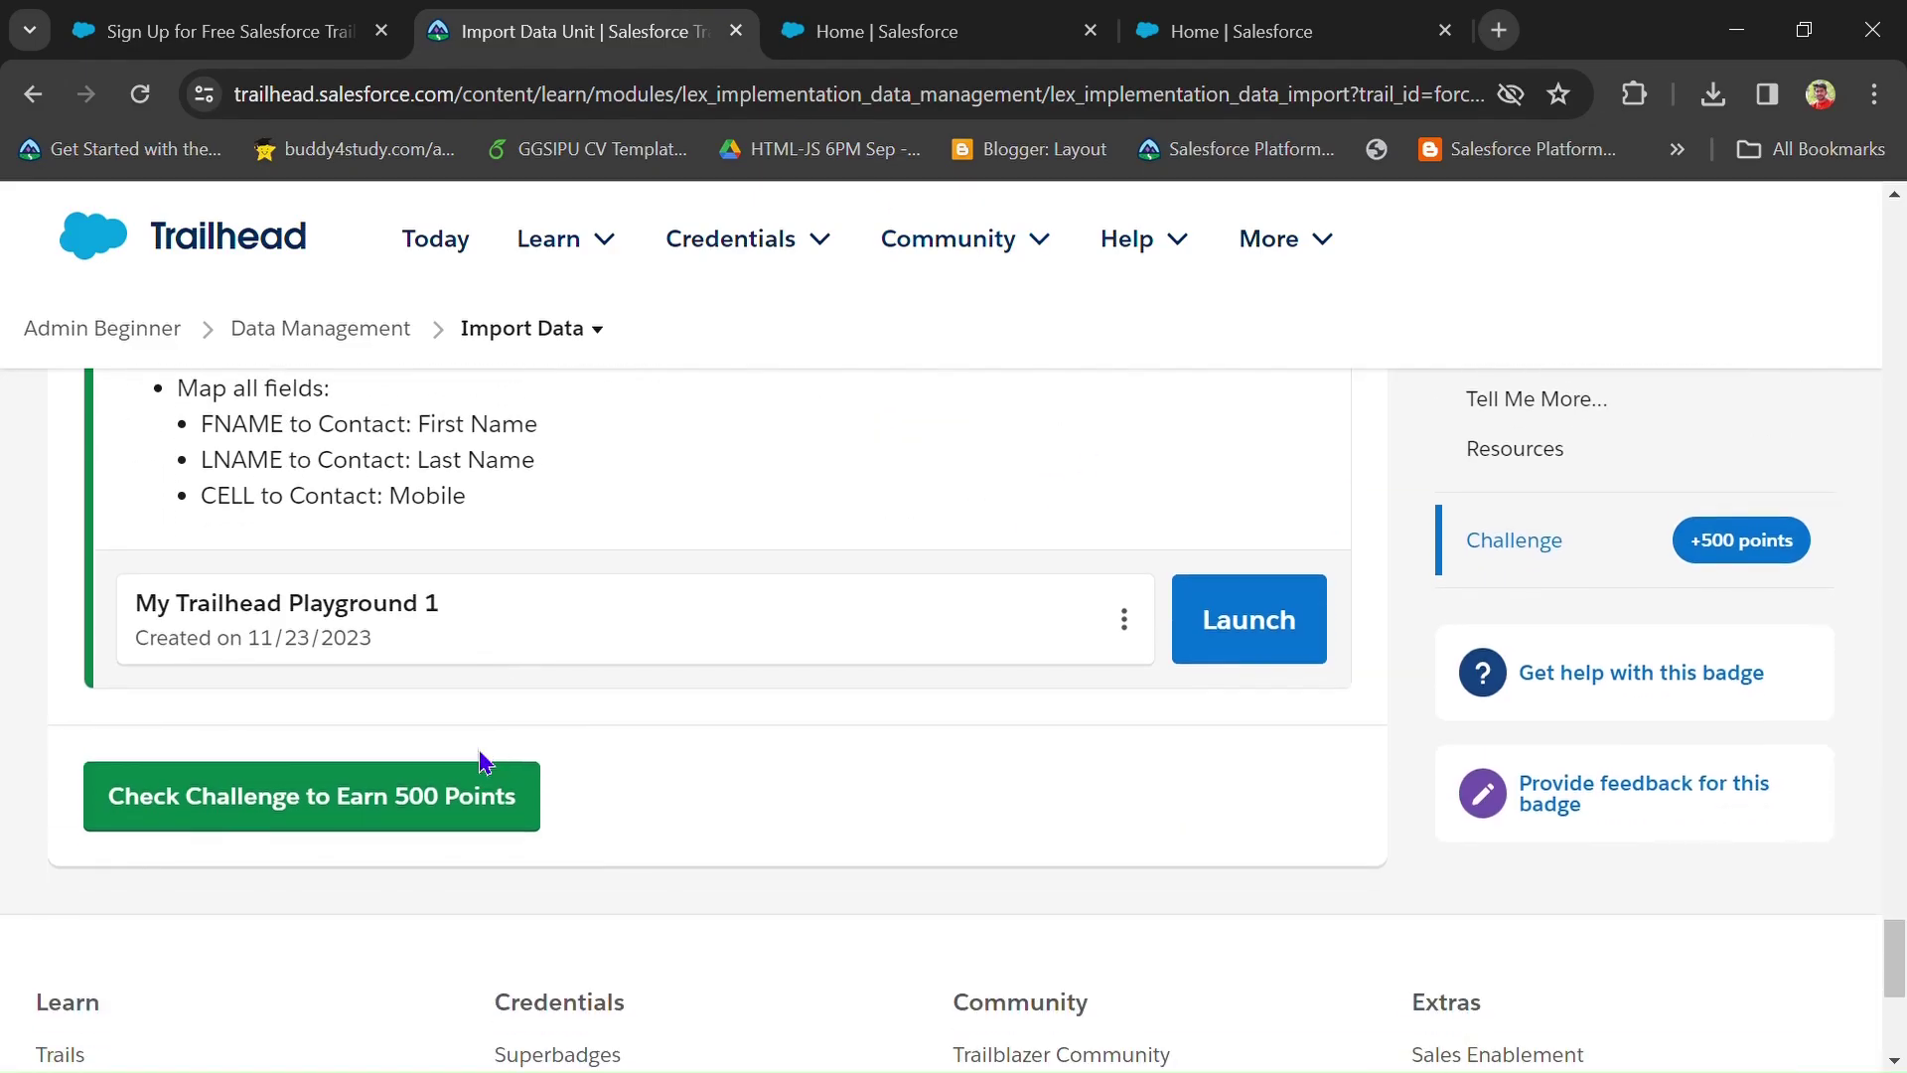
left_click(350, 798)
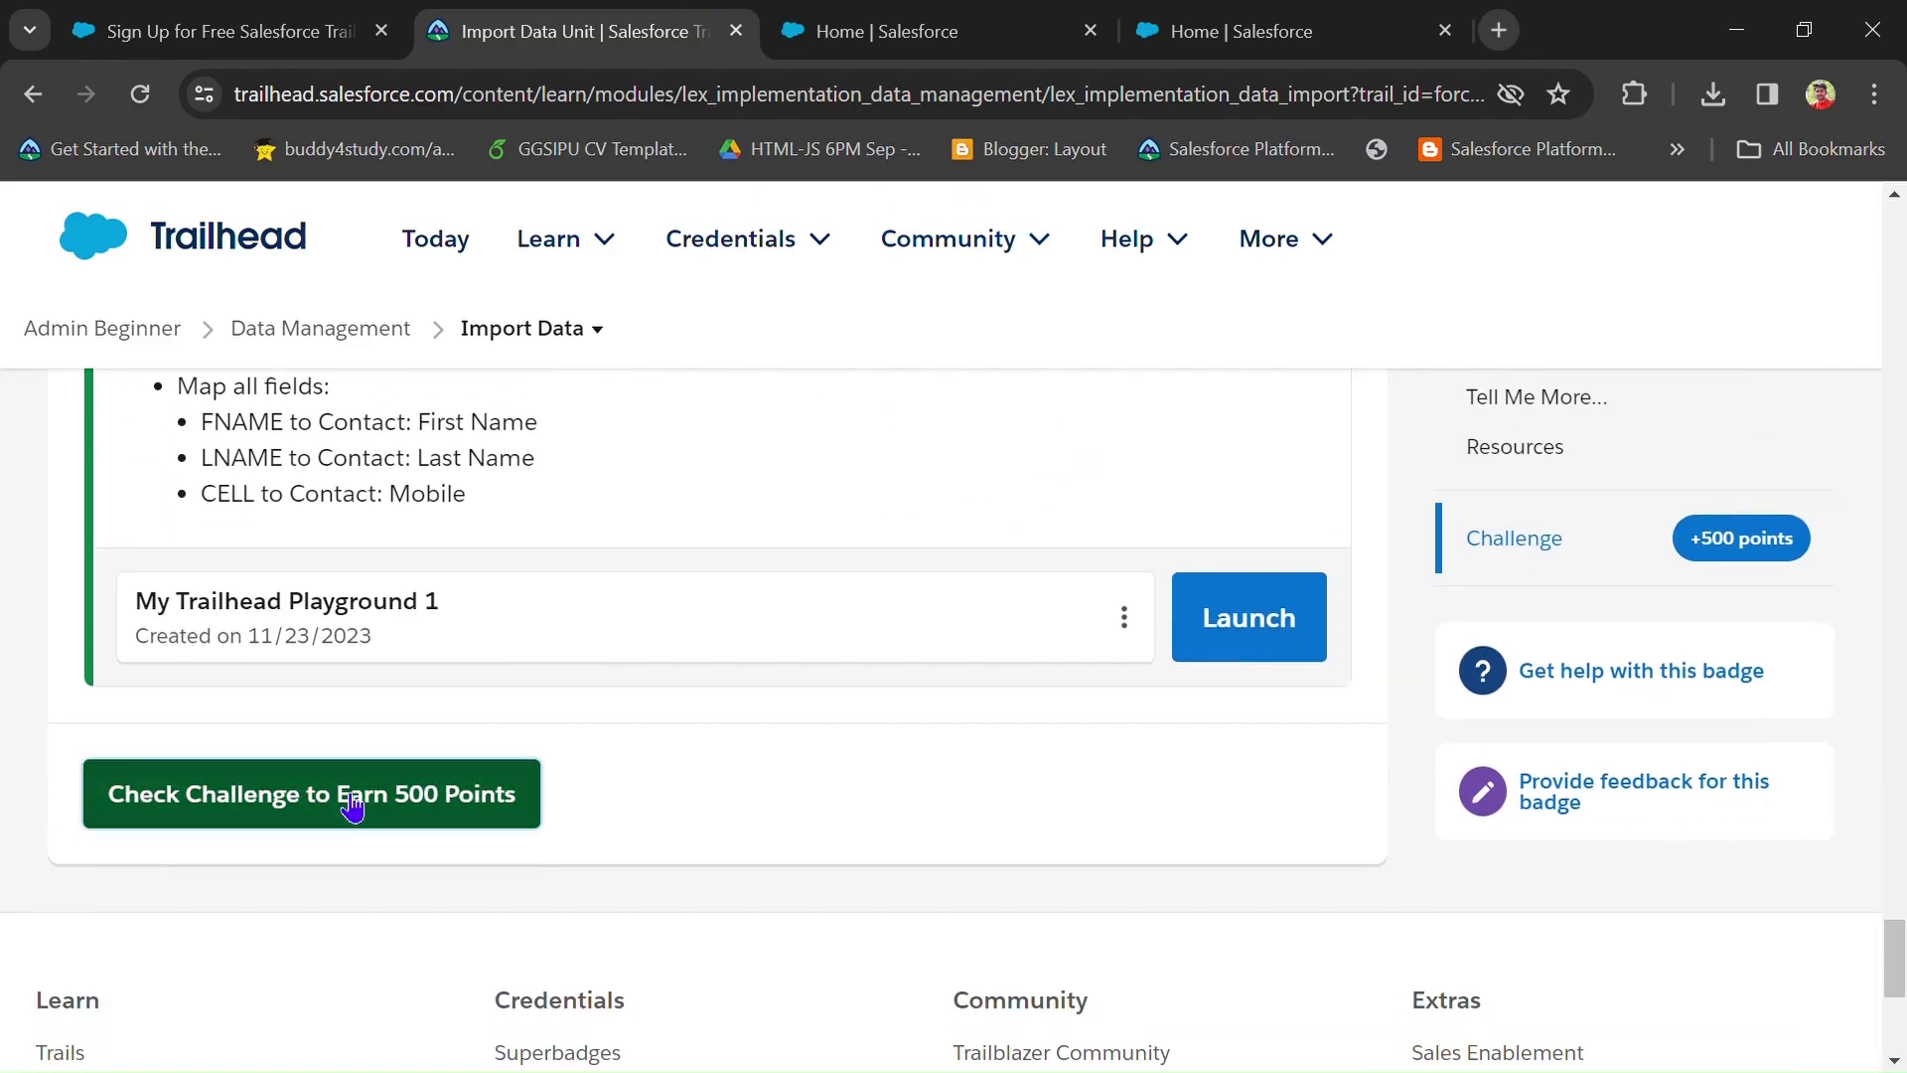